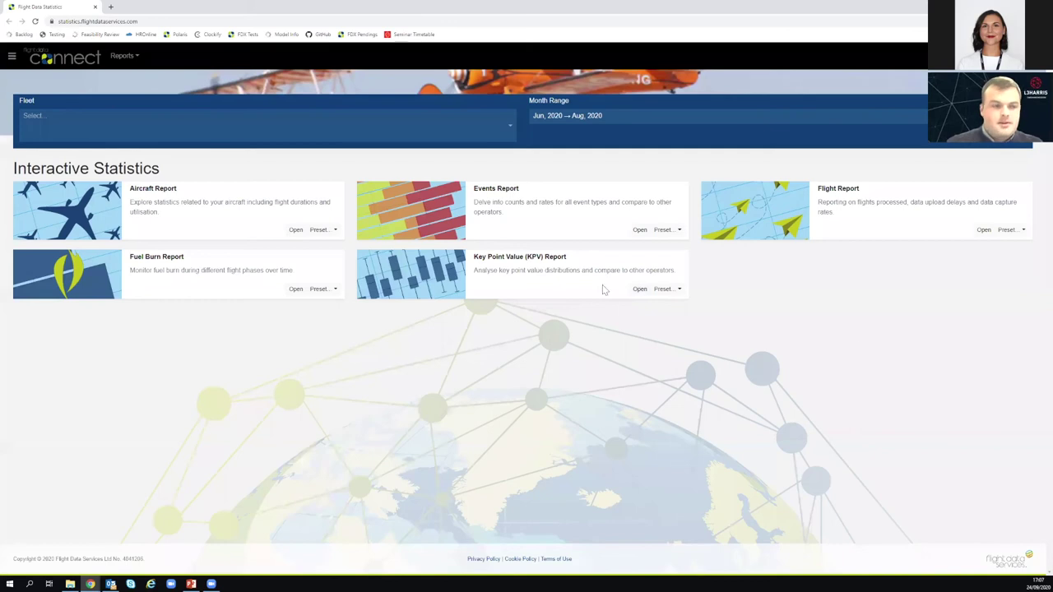
Step: Open the Events Report in a new tab and the KPV Report in the current one, and display the Events Report
{"action": "key", "text": "ctrl+plus"}
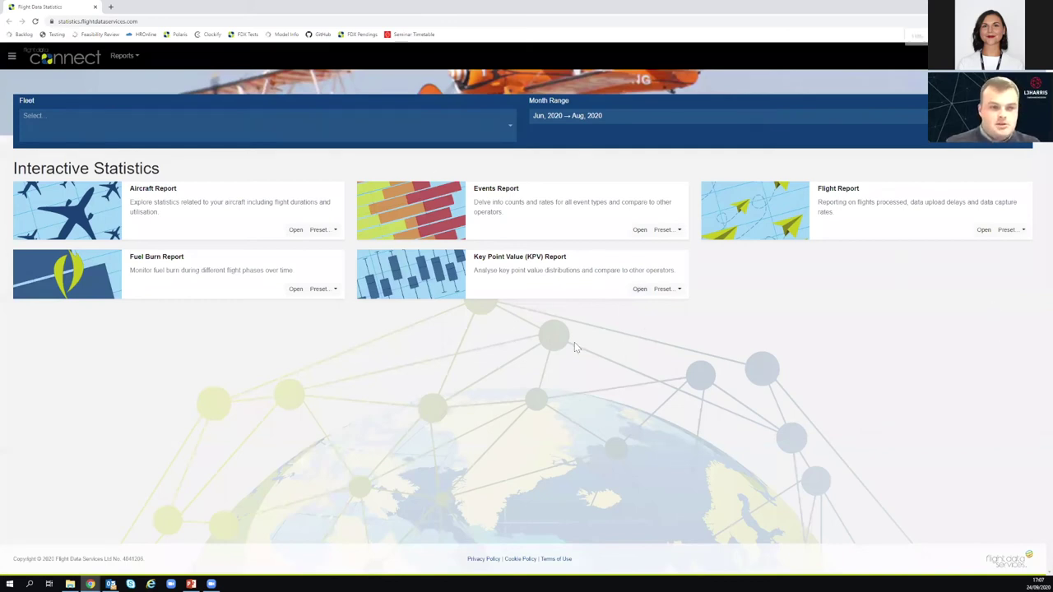
{"action": "key", "text": "ctrl+plus"}
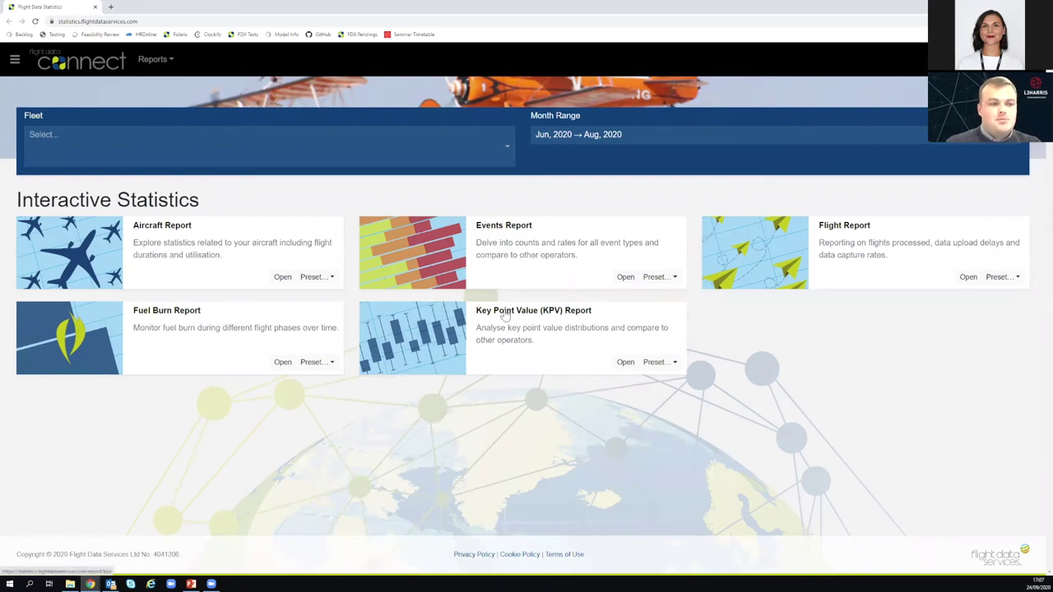
{"action": "middle_click", "coordinate": [507, 239]}
{"action": "left_click", "coordinate": [514, 317]}
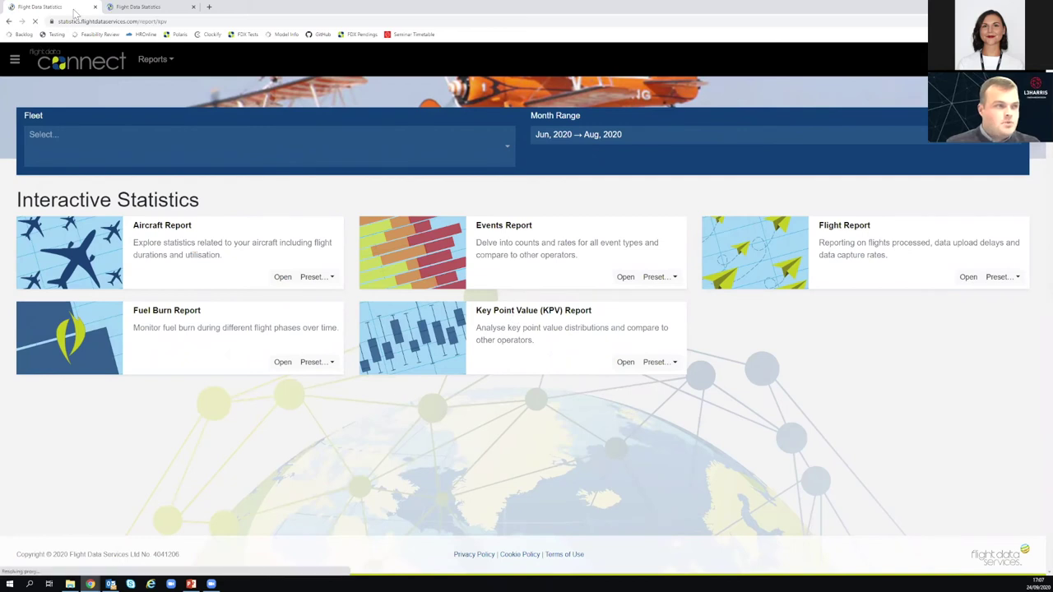
{"action": "left_click", "coordinate": [157, 8]}
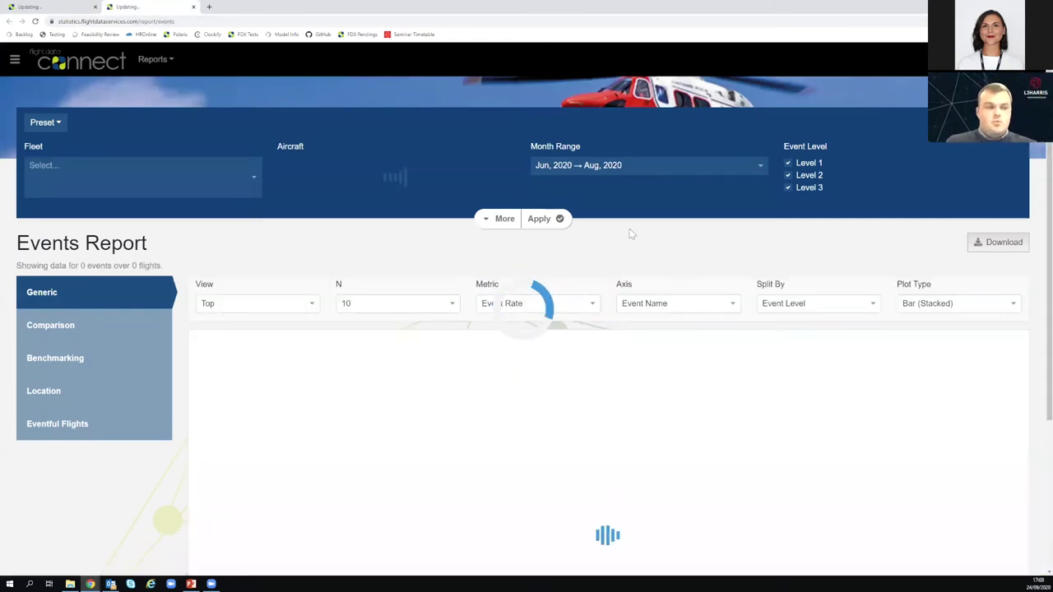
Step: Filter the Events Report to the fleets ZZZ-Falcon-2000, ZZZ-G-VI and ZZZ-Global and apply the selection
{"action": "left_click", "coordinate": [231, 190]}
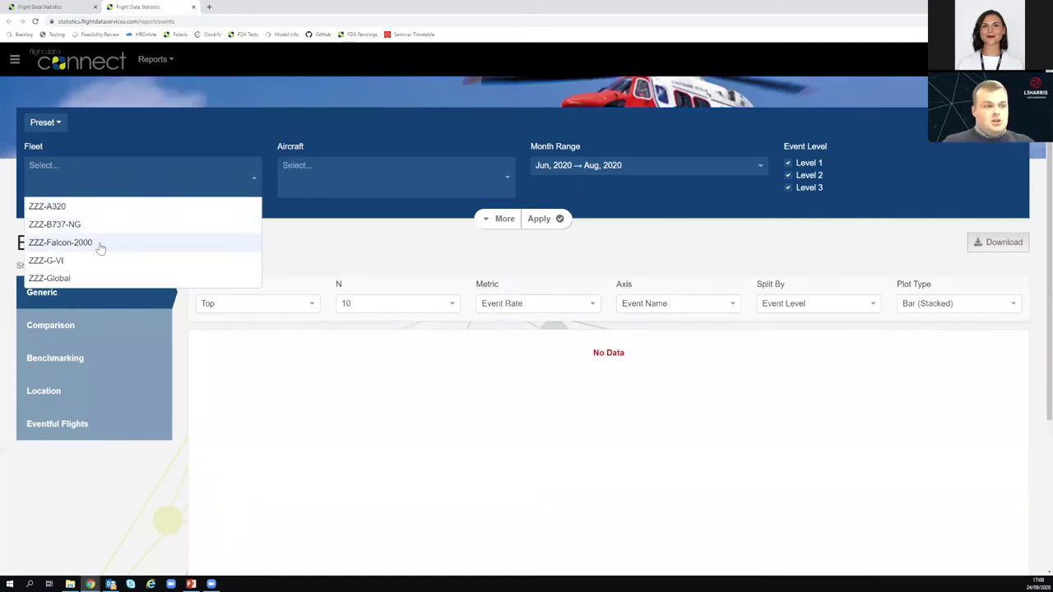
{"action": "left_click", "coordinate": [99, 245]}
{"action": "left_click", "coordinate": [213, 189]}
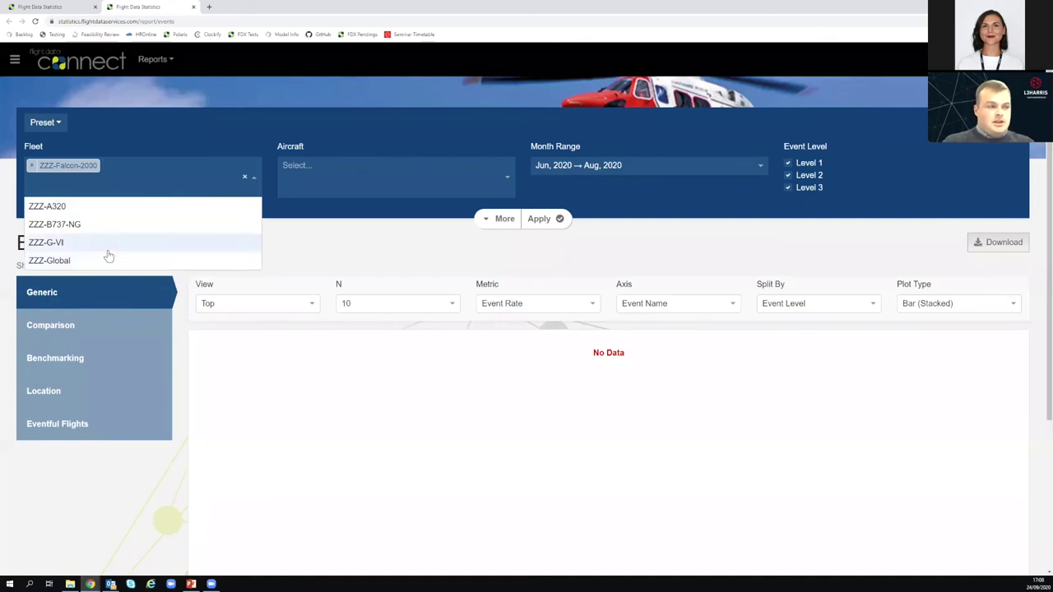
{"action": "left_click", "coordinate": [107, 247]}
{"action": "left_click", "coordinate": [178, 174]}
{"action": "left_click", "coordinate": [92, 242]}
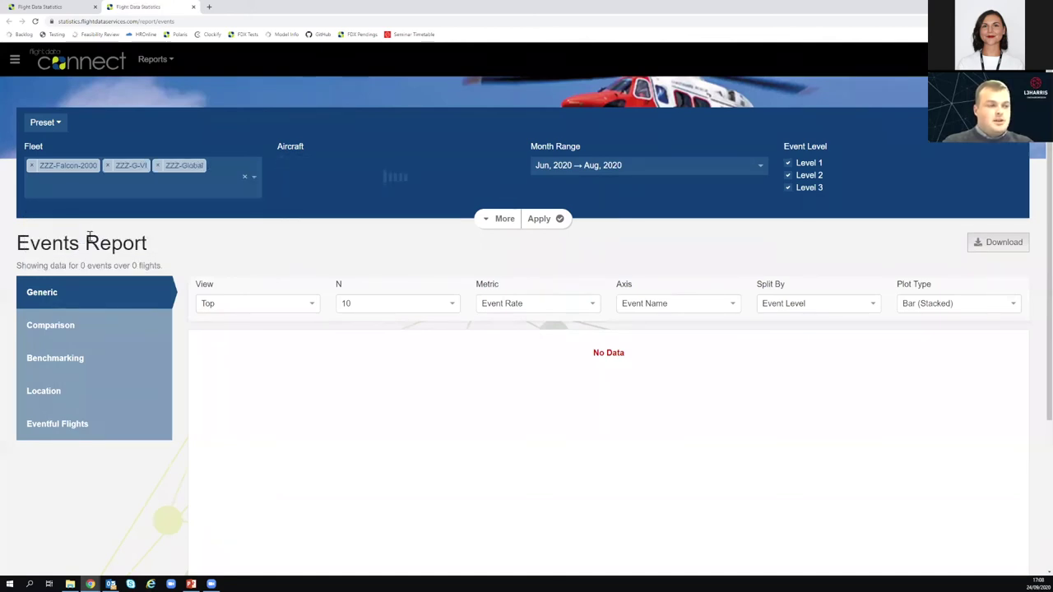
{"action": "left_click", "coordinate": [536, 219]}
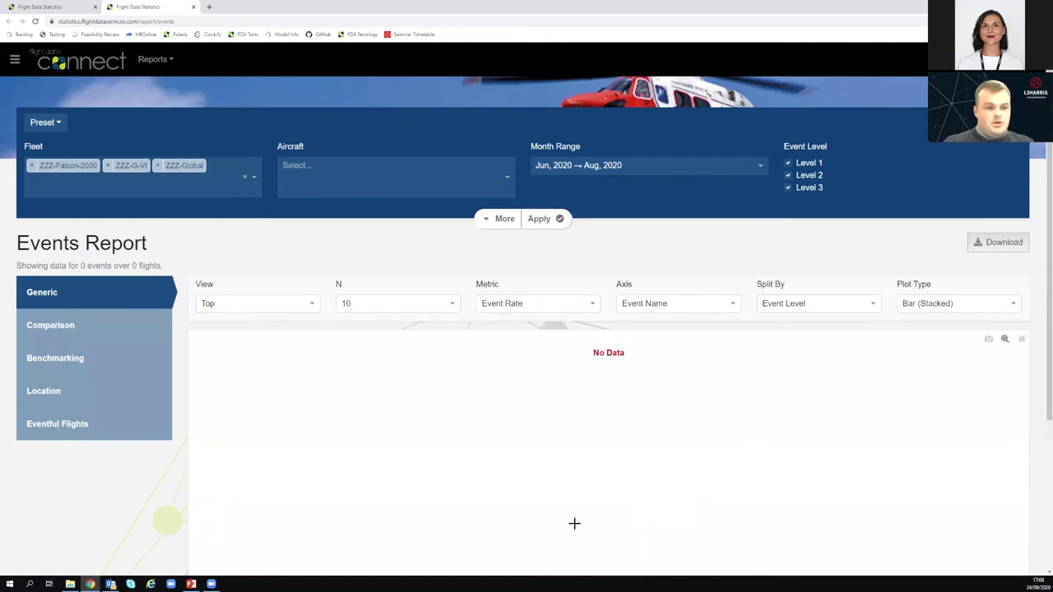
Step: Set the report's month range to Jan 2018 through Dec 2018 and apply it
{"action": "left_click", "coordinate": [758, 174]}
{"action": "left_click", "coordinate": [640, 190]}
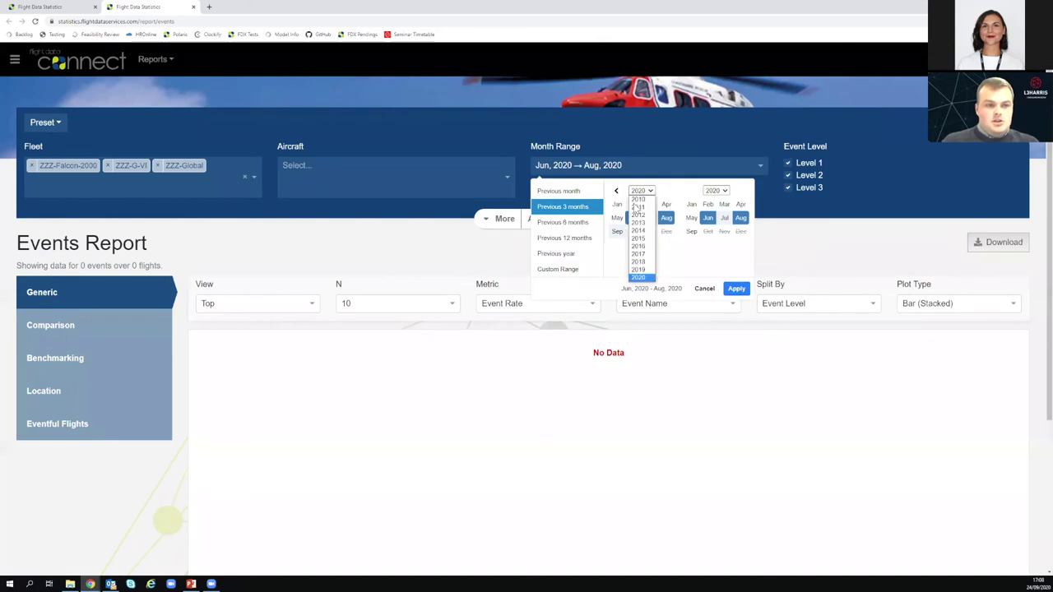
{"action": "left_click", "coordinate": [642, 261]}
{"action": "left_click", "coordinate": [618, 205]}
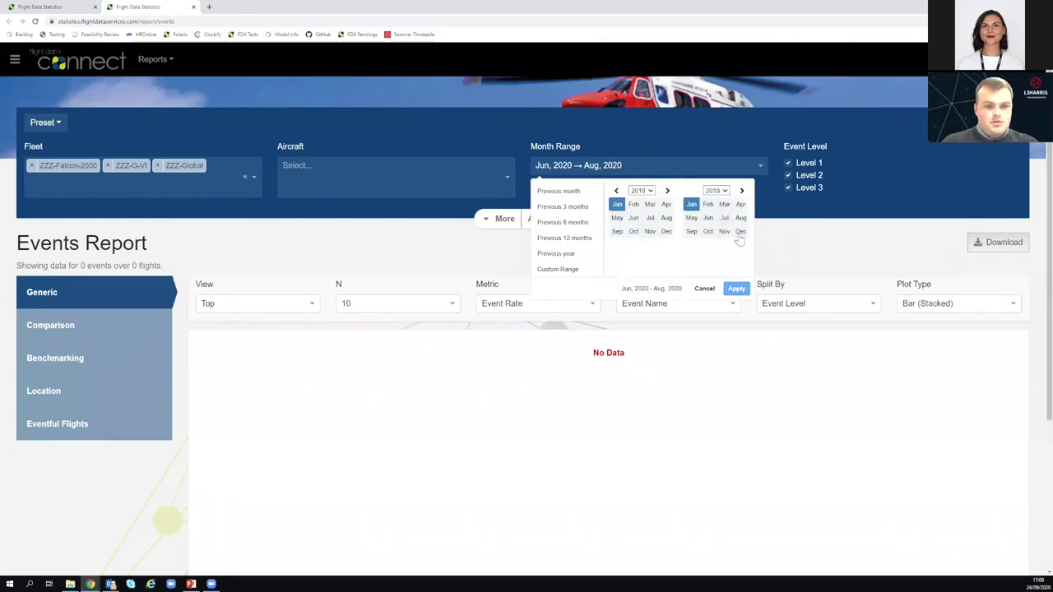
{"action": "left_click", "coordinate": [740, 232]}
{"action": "left_click", "coordinate": [736, 288]}
{"action": "left_click", "coordinate": [540, 219]}
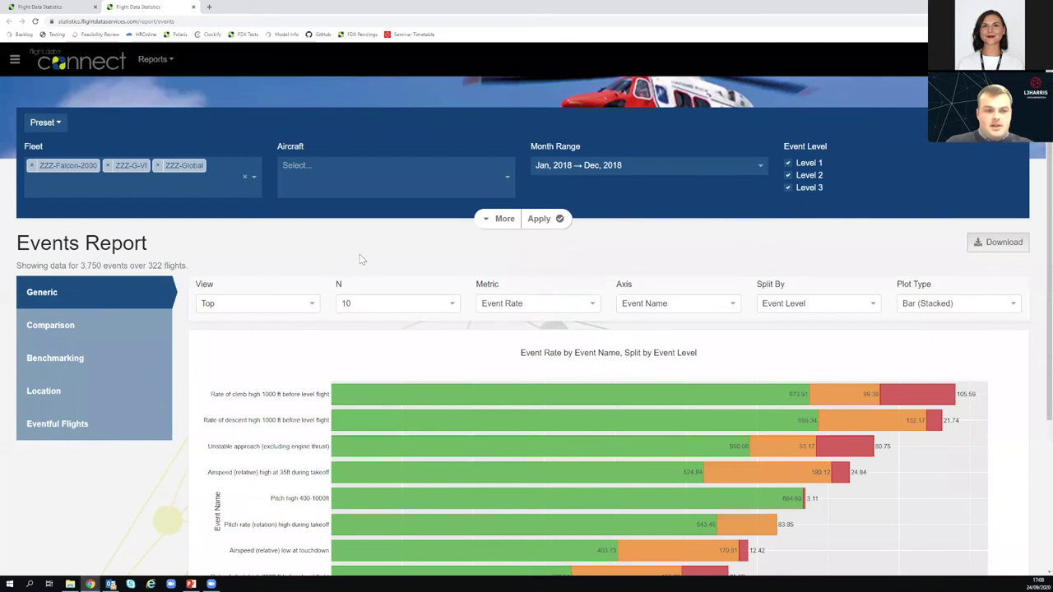
Step: Exclude Level 1 events, keeping Level 2 and Level 3, and apply the filter to the report
{"action": "scroll", "coordinate": [550, 378], "scroll_direction": "down", "scroll_amount": 1}
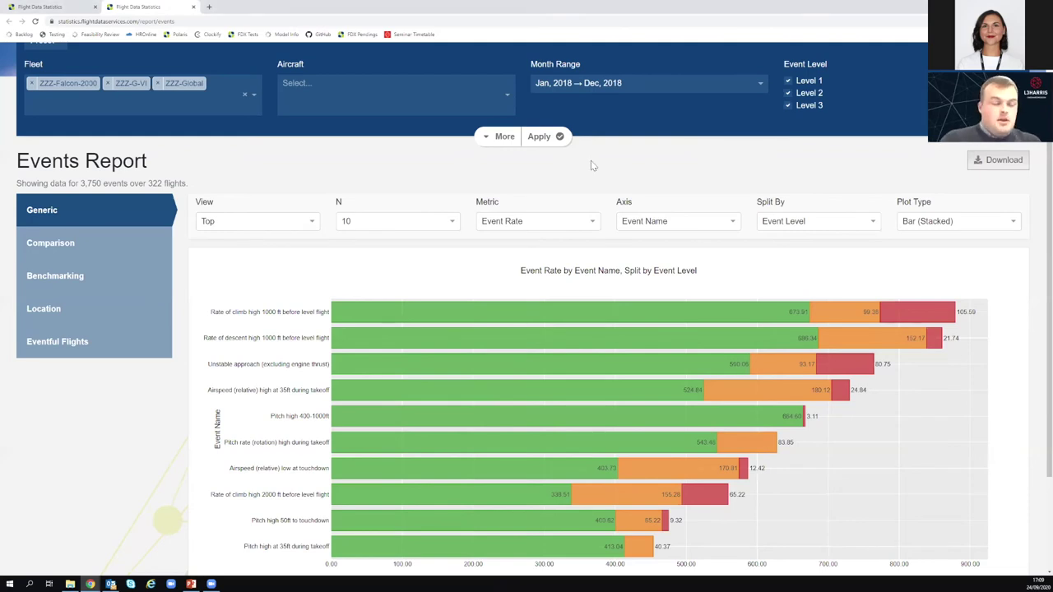
{"action": "mouse_move", "coordinate": [921, 319]}
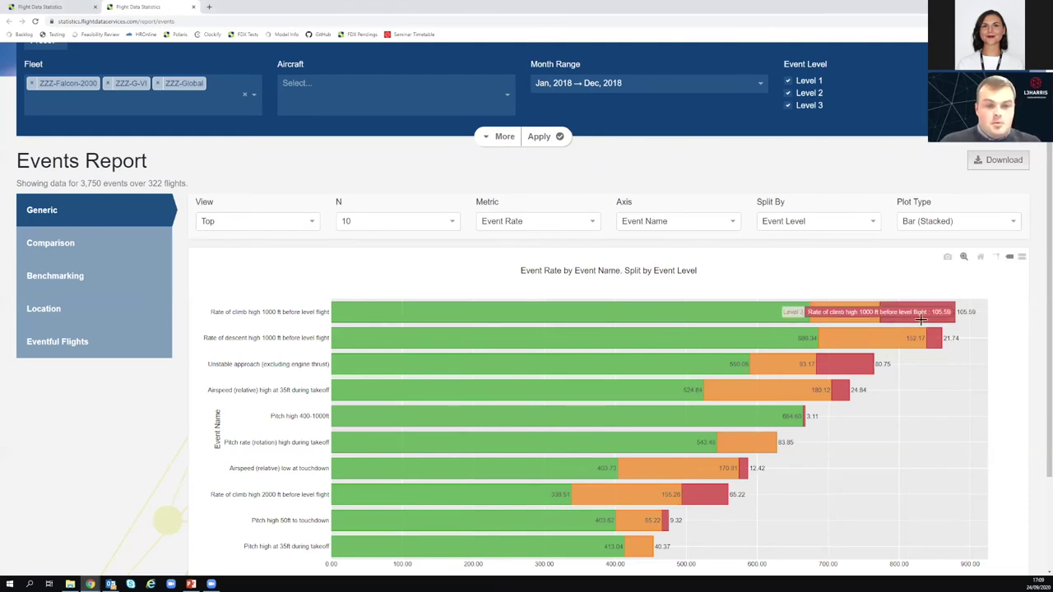
{"action": "scroll", "coordinate": [914, 369], "scroll_direction": "down", "scroll_amount": 1}
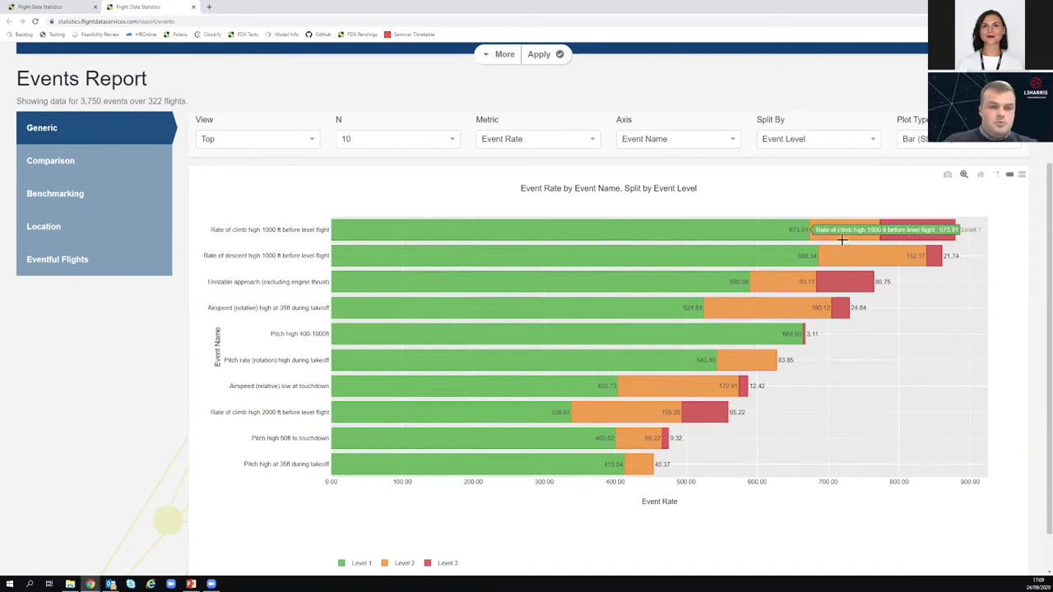
{"action": "scroll", "coordinate": [792, 442], "scroll_direction": "up", "scroll_amount": 3}
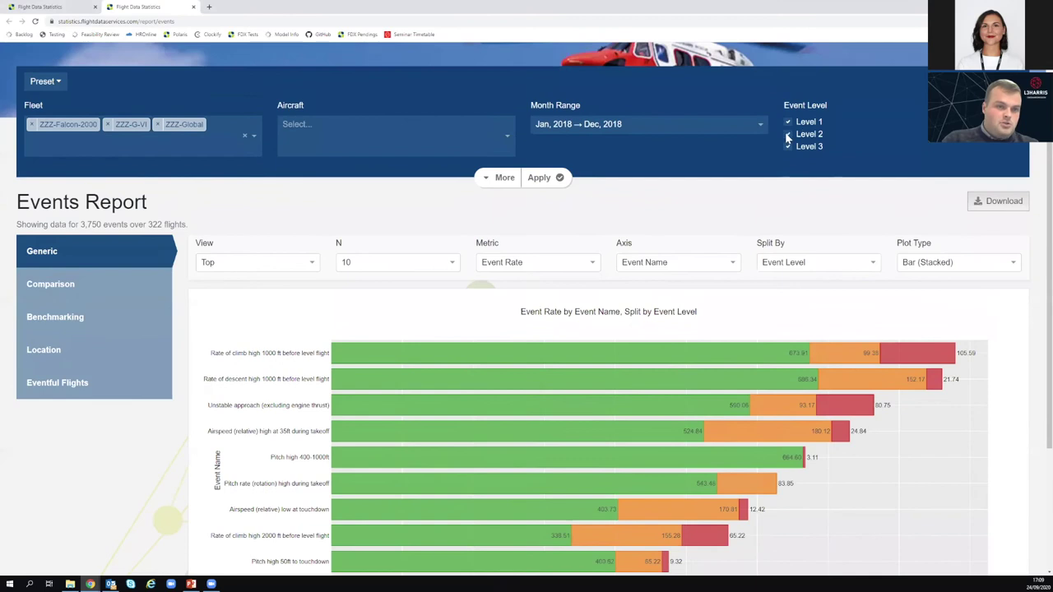
{"action": "left_click", "coordinate": [787, 134]}
{"action": "left_click", "coordinate": [787, 122]}
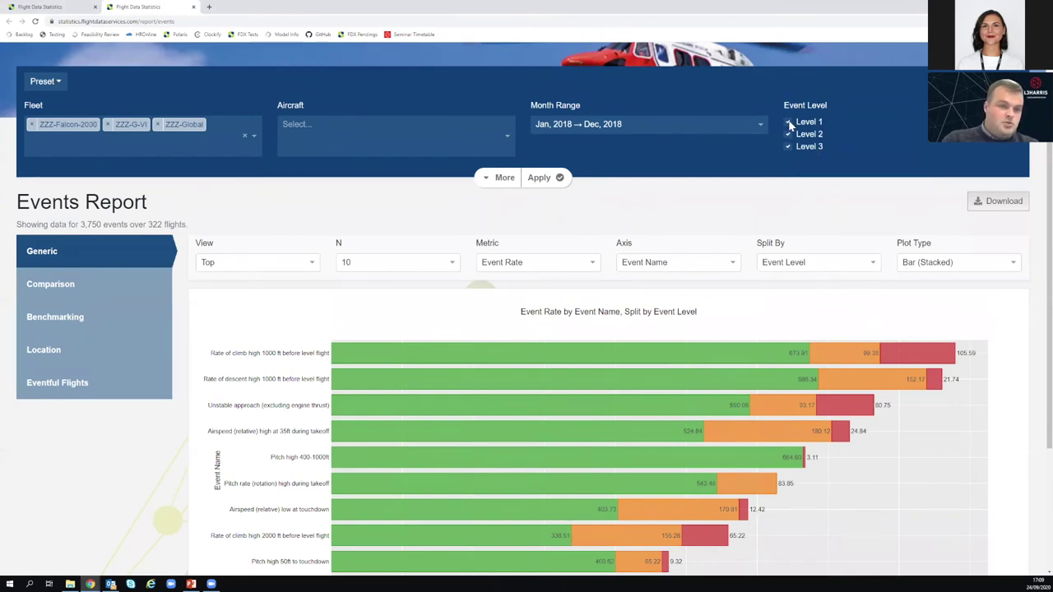
{"action": "left_click", "coordinate": [543, 187]}
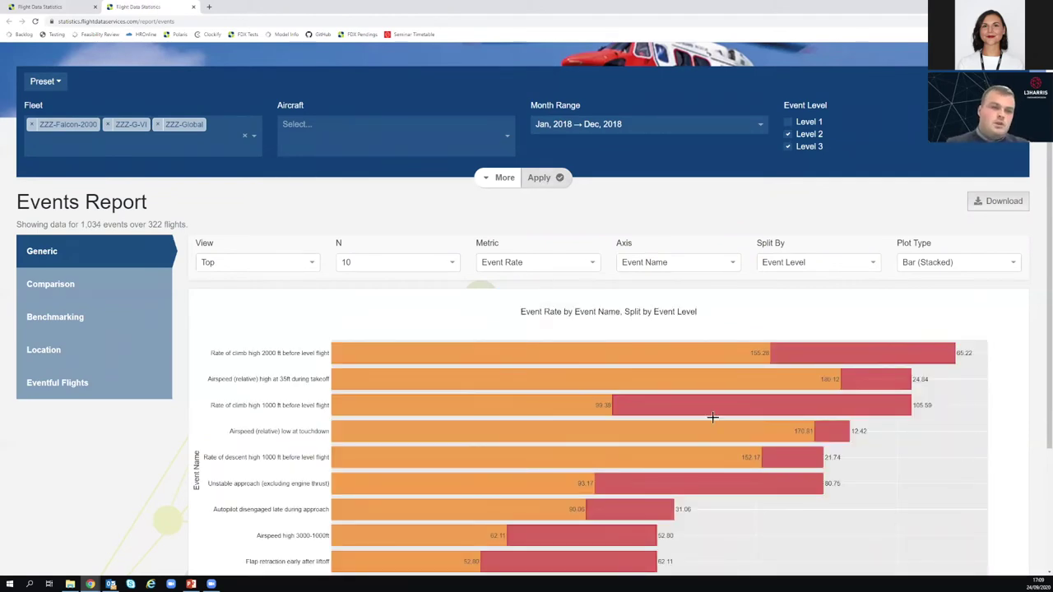
Step: Change the event rate chart's plot type to Line
{"action": "left_click", "coordinate": [1004, 265]}
{"action": "scroll", "coordinate": [938, 312], "scroll_direction": "down", "scroll_amount": 2}
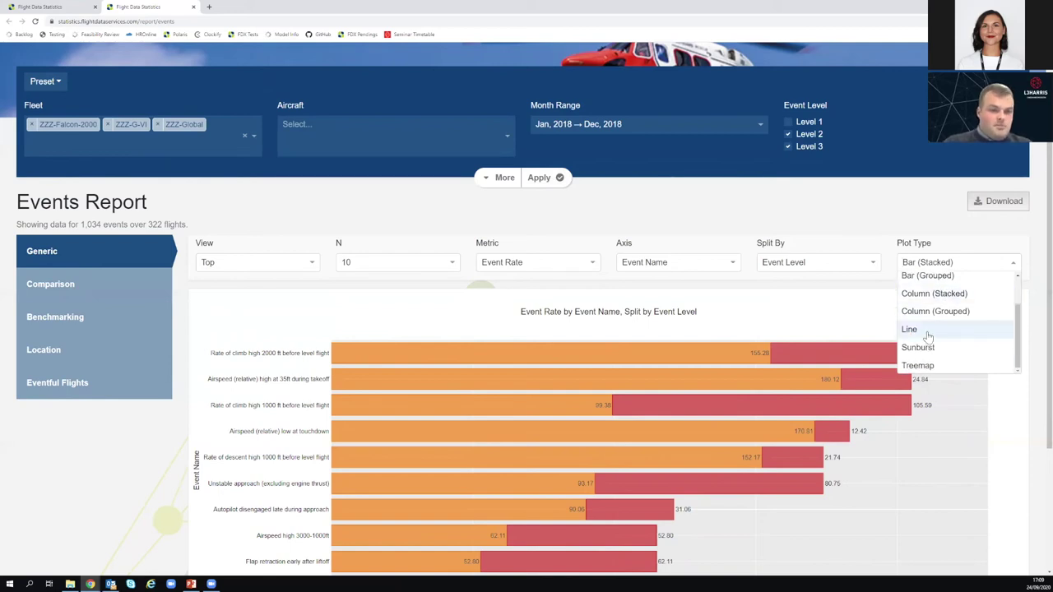
{"action": "left_click", "coordinate": [927, 332]}
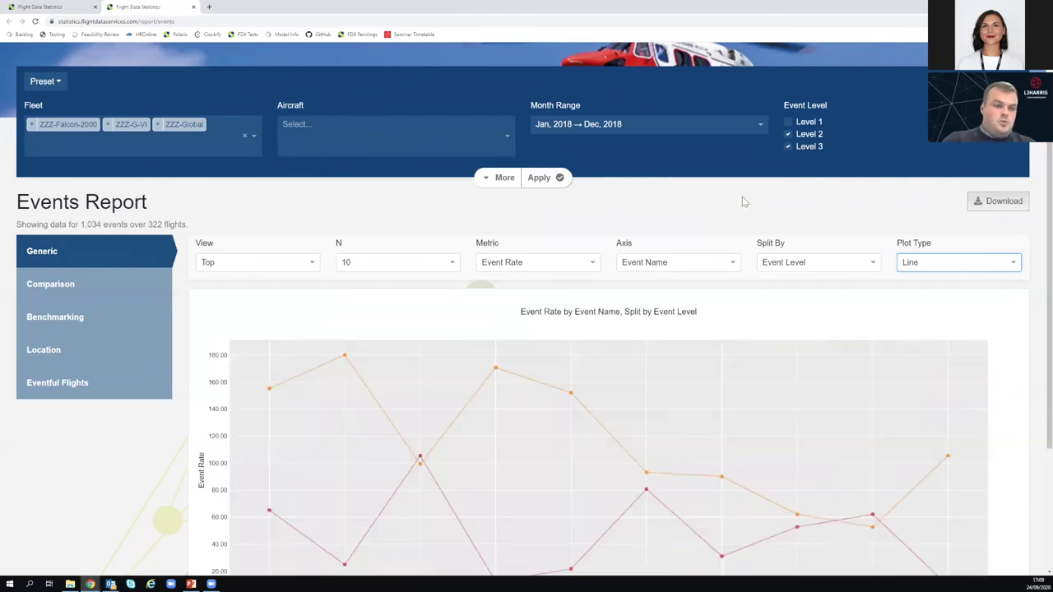
{"action": "scroll", "coordinate": [742, 196], "scroll_direction": "down", "scroll_amount": 1}
{"action": "scroll", "coordinate": [170, 222], "scroll_direction": "down", "scroll_amount": 1}
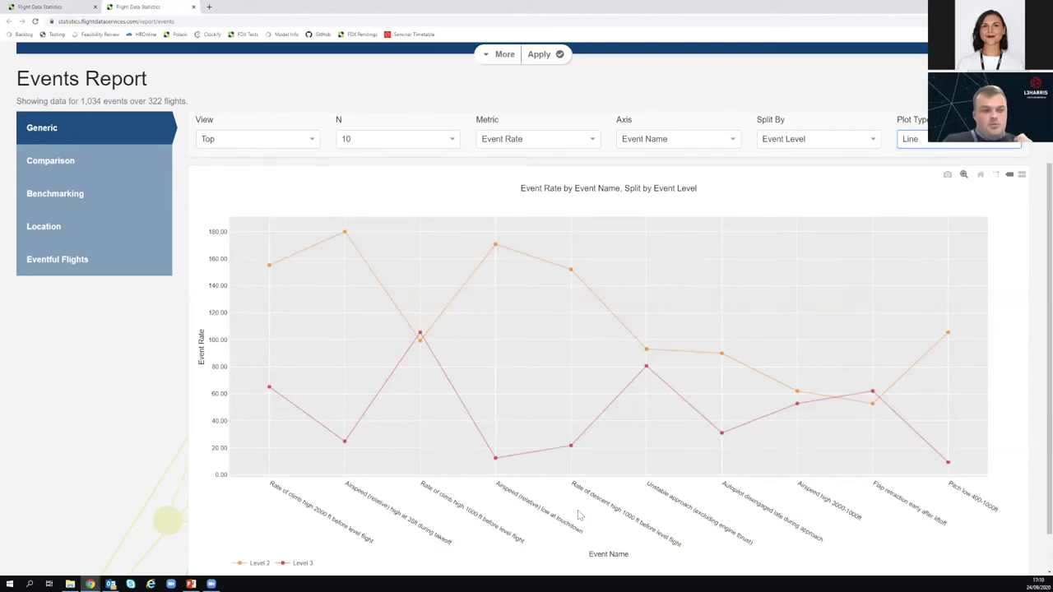
Step: Change the chart's plot type to Column (Stacked) and look over the available metric options
{"action": "left_click", "coordinate": [1010, 146]}
{"action": "left_click", "coordinate": [948, 209]}
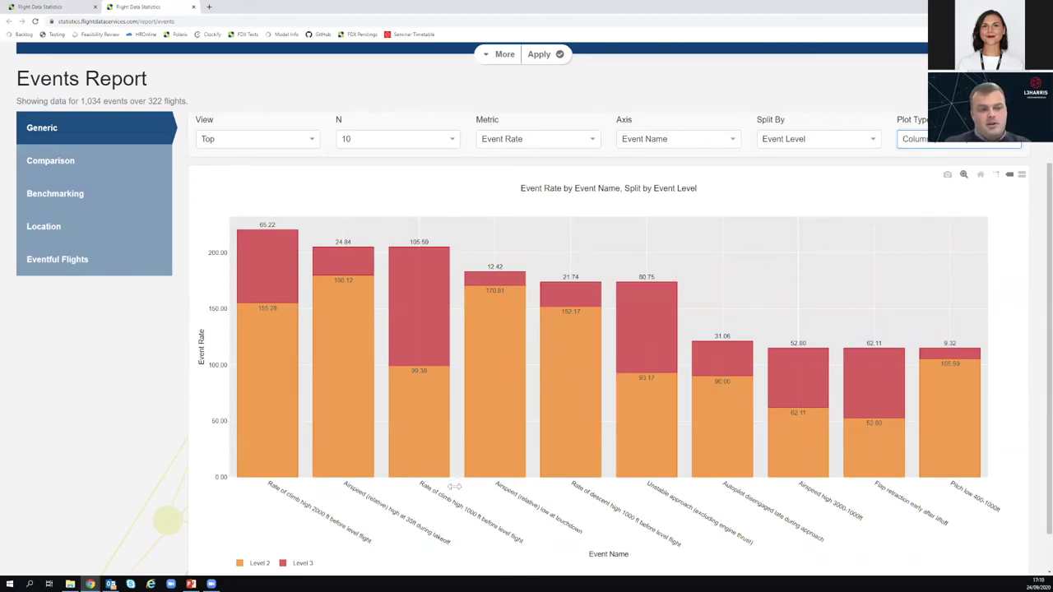
{"action": "left_click", "coordinate": [593, 142]}
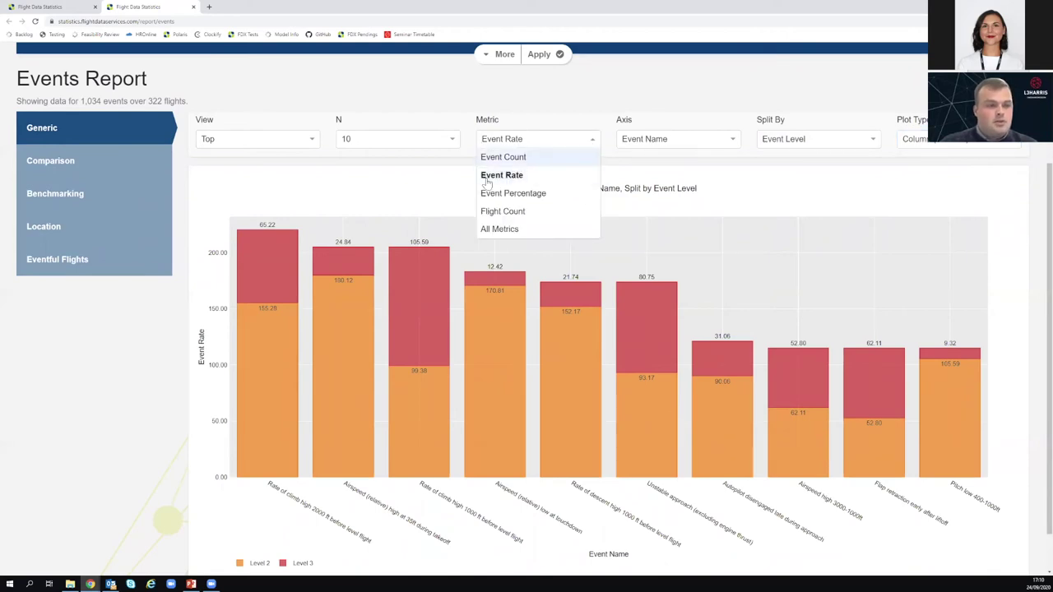
{"action": "scroll", "coordinate": [486, 183], "scroll_direction": "up", "scroll_amount": 2}
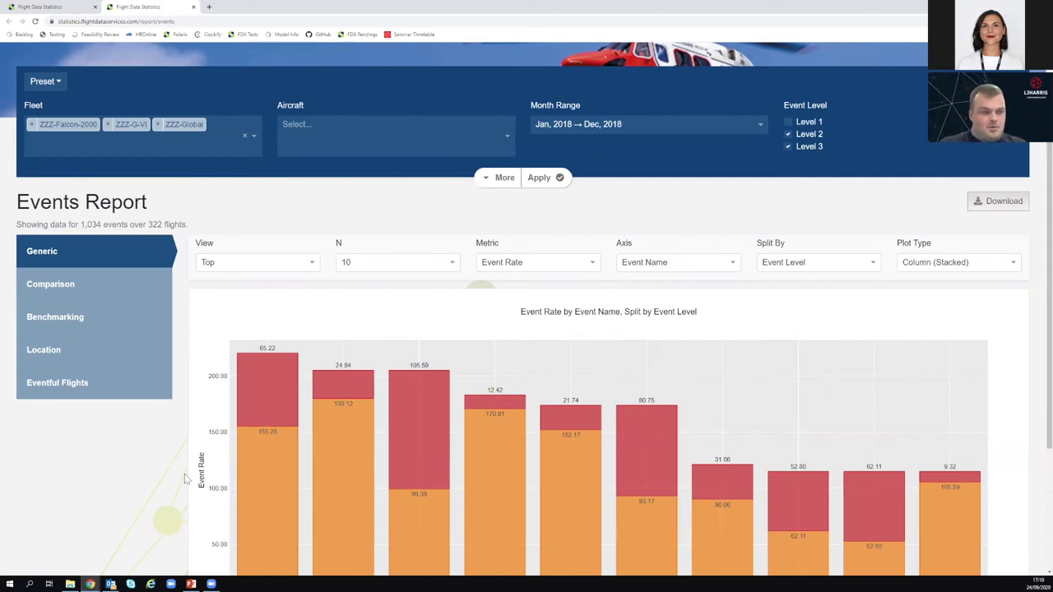
Step: Examine the report's additional filters, including the Engine Type and Event Name choices, and close them without selecting anything
{"action": "left_click", "coordinate": [488, 178]}
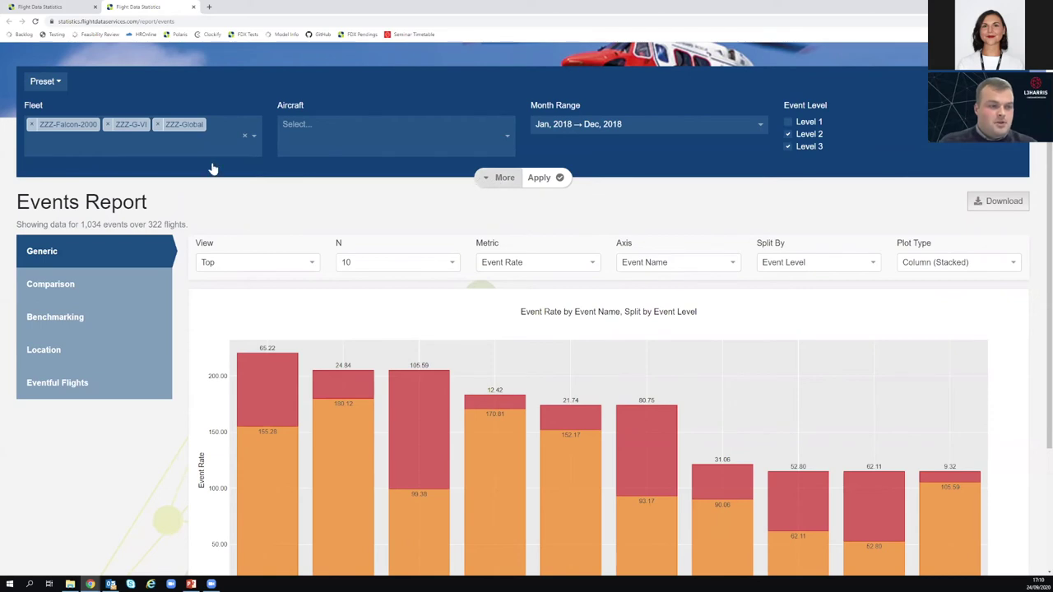
{"action": "scroll", "coordinate": [288, 277], "scroll_direction": "down", "scroll_amount": 1}
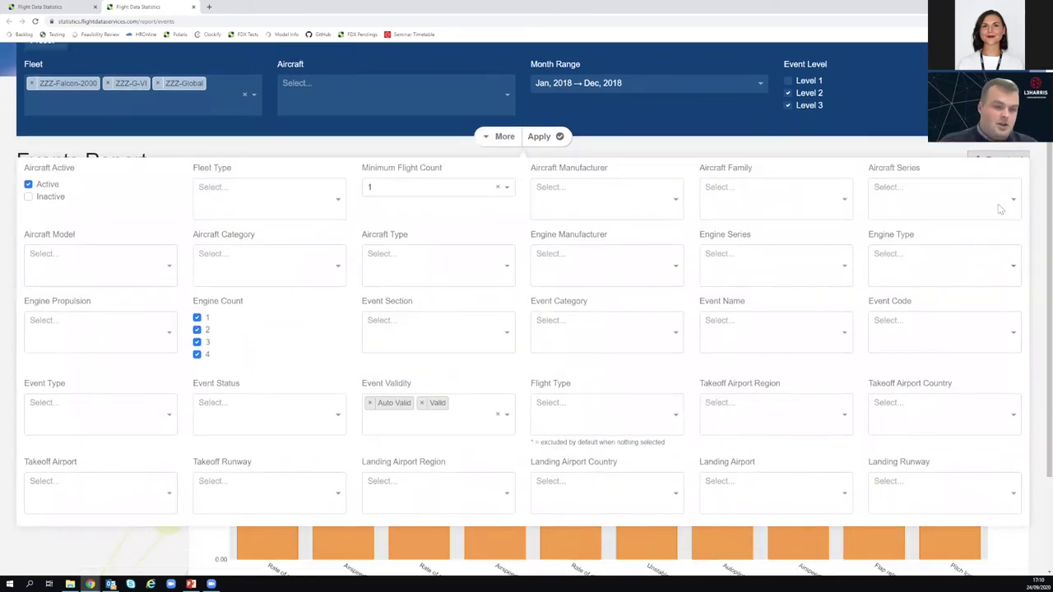
{"action": "left_click", "coordinate": [945, 274]}
{"action": "scroll", "coordinate": [928, 341], "scroll_direction": "down", "scroll_amount": 1}
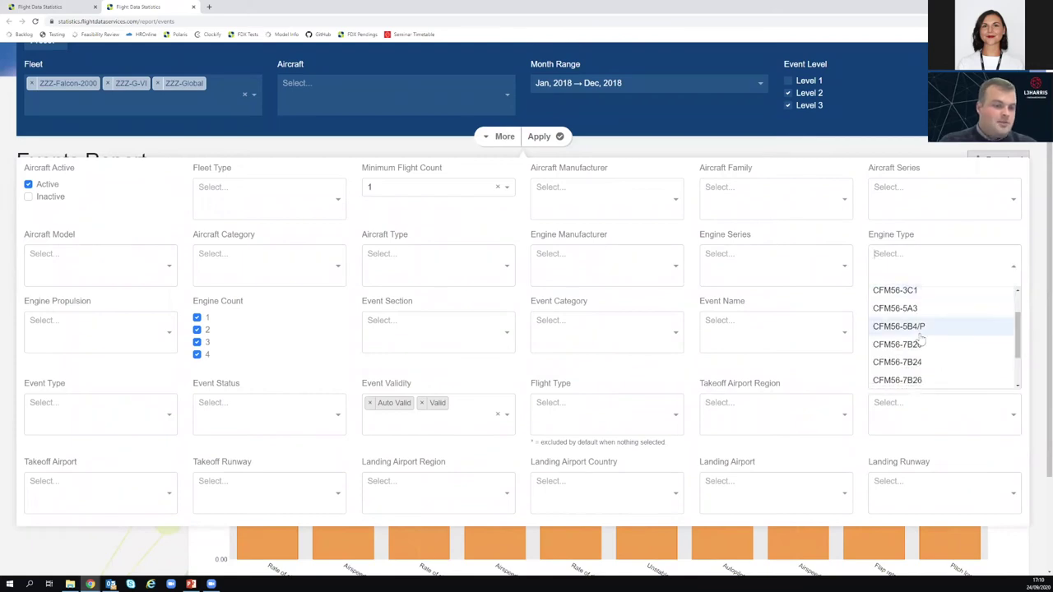
{"action": "left_click", "coordinate": [689, 311]}
{"action": "left_click", "coordinate": [791, 334]}
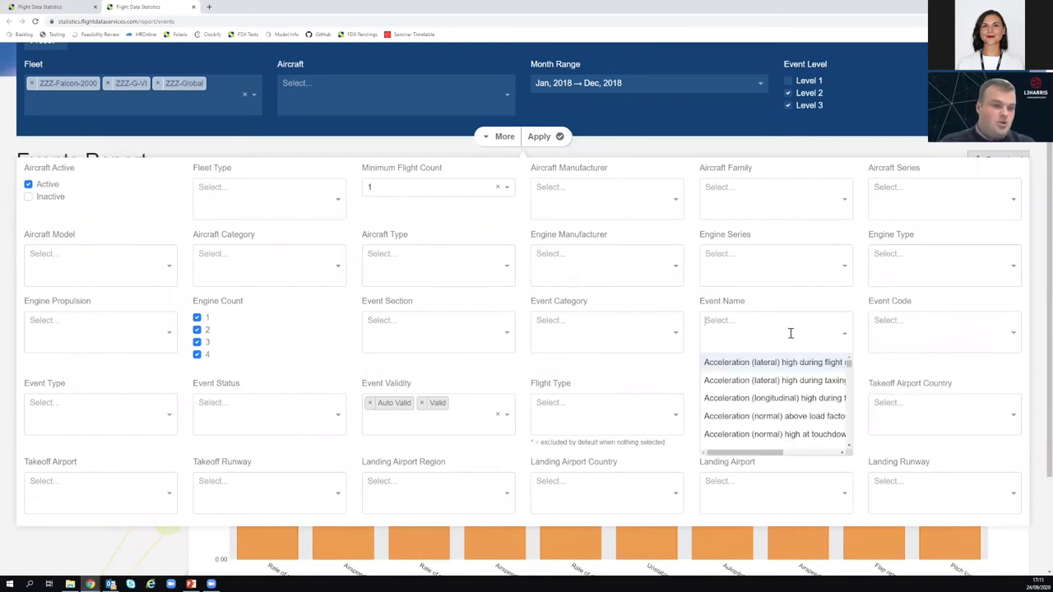
{"action": "scroll", "coordinate": [766, 386], "scroll_direction": "down", "scroll_amount": 3}
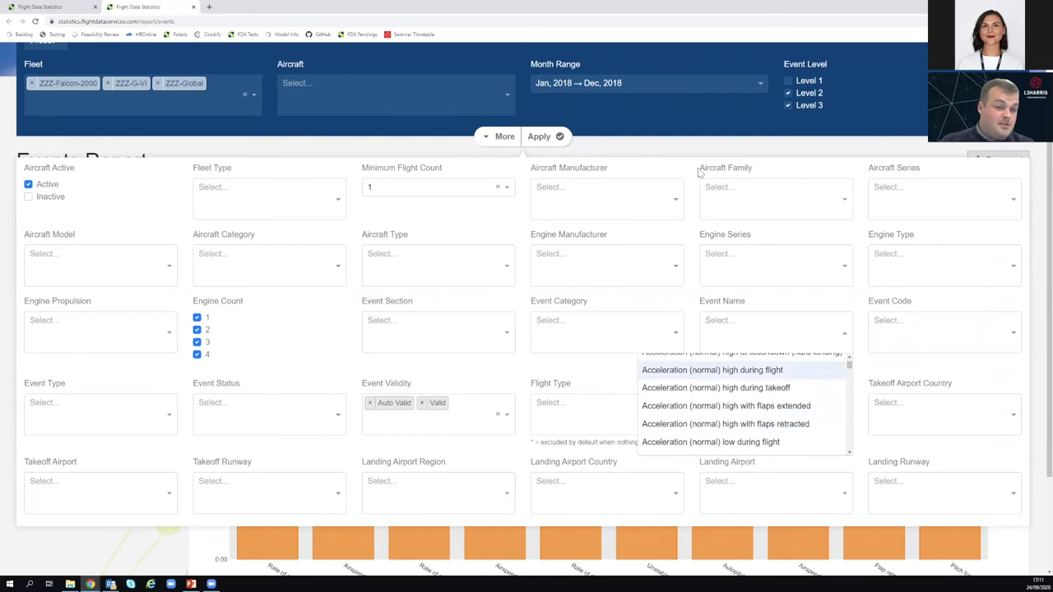
{"action": "left_click", "coordinate": [687, 366]}
{"action": "left_click", "coordinate": [499, 138]}
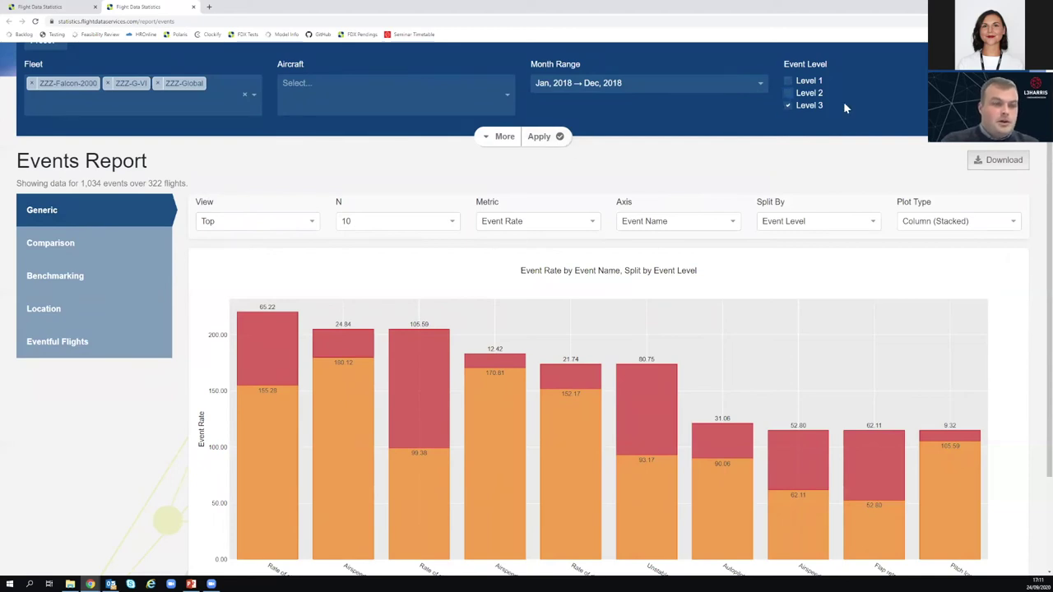
Step: Restrict the report to Level 3 events only and apply the filter
{"action": "left_click", "coordinate": [537, 136]}
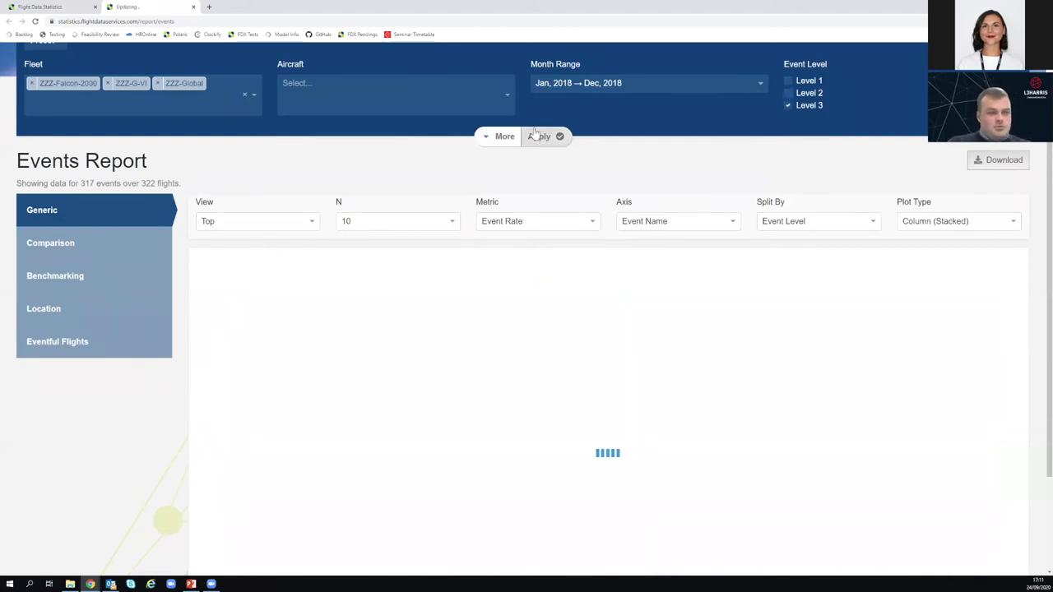
{"action": "scroll", "coordinate": [551, 343], "scroll_direction": "down", "scroll_amount": 1}
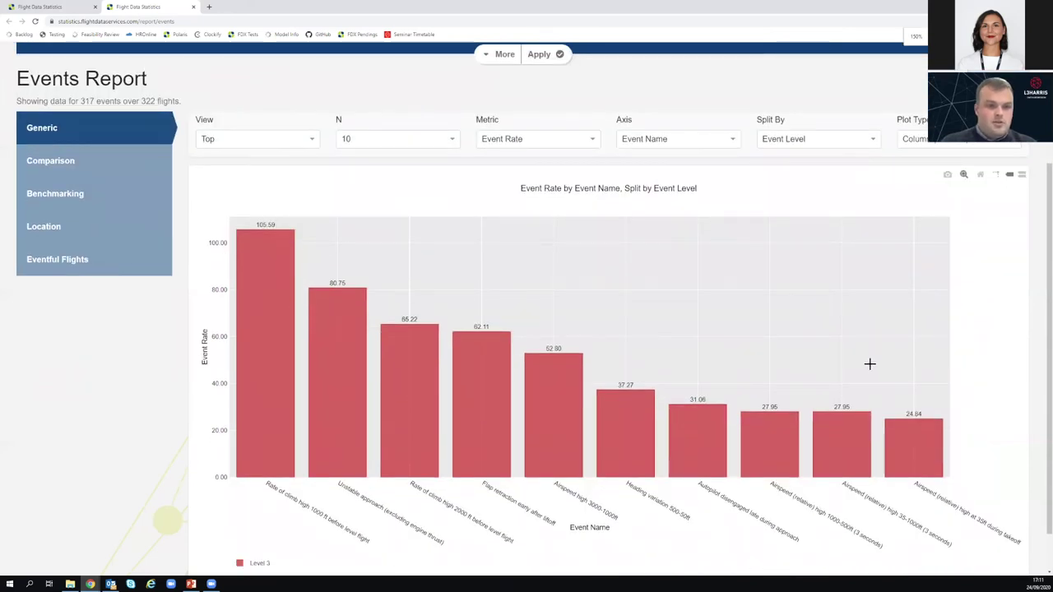
Step: Zoom the chart in on the columns from "Unstable approach (excluding engine thrust)" to "Airspeed (relative) high at 35ft during takeoff"
{"action": "key", "text": "ctrl+plus"}
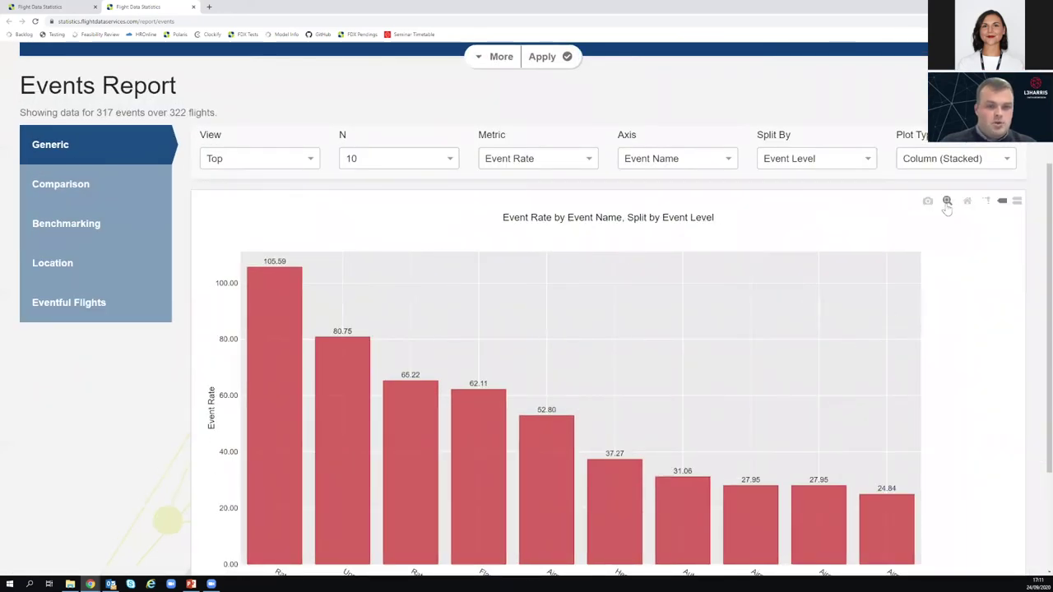
{"action": "scroll", "coordinate": [470, 349], "scroll_direction": "down", "scroll_amount": 1}
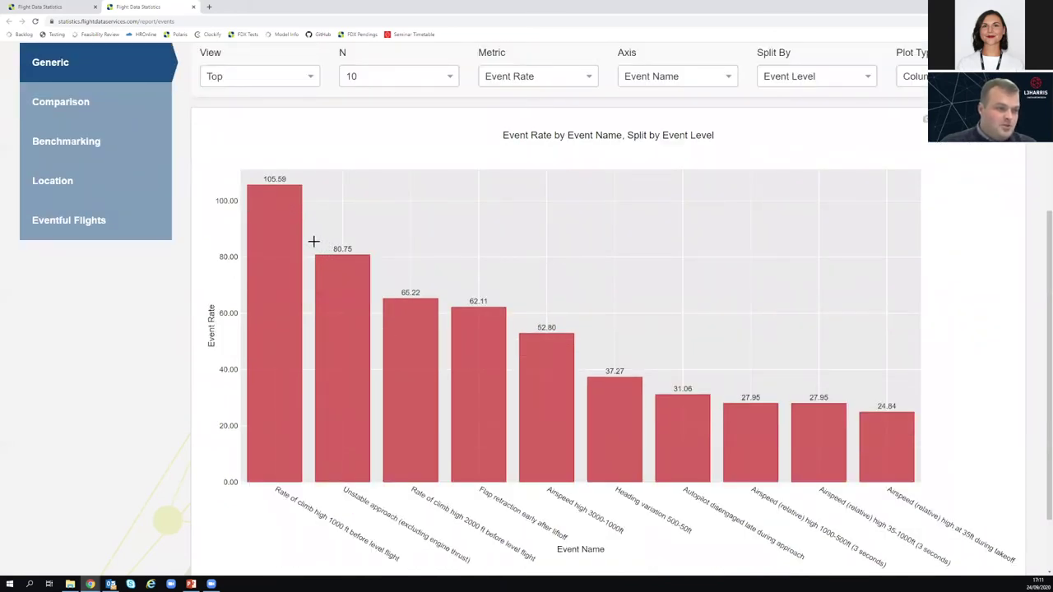
{"action": "left_click_drag", "start_coordinate": [313, 239], "coordinate": [911, 533]}
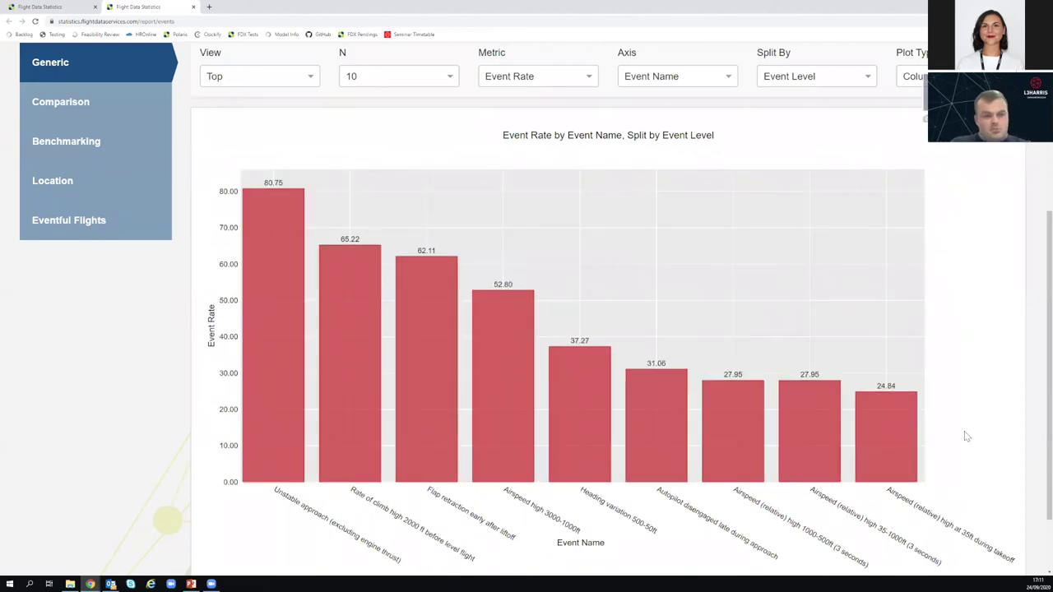
Step: Set the number of top events shown in the chart to 20
{"action": "left_click", "coordinate": [449, 84]}
{"action": "left_click", "coordinate": [350, 120]}
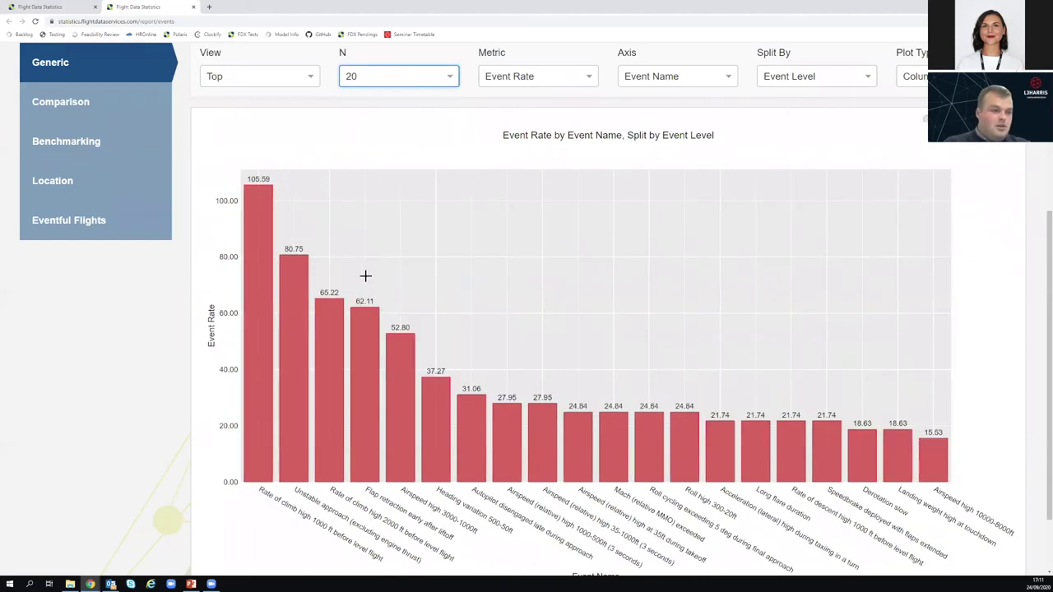
Step: Zoom the chart in on the columns after the first one, and set the number of top events shown to 10
{"action": "left_click_drag", "start_coordinate": [281, 244], "coordinate": [871, 493]}
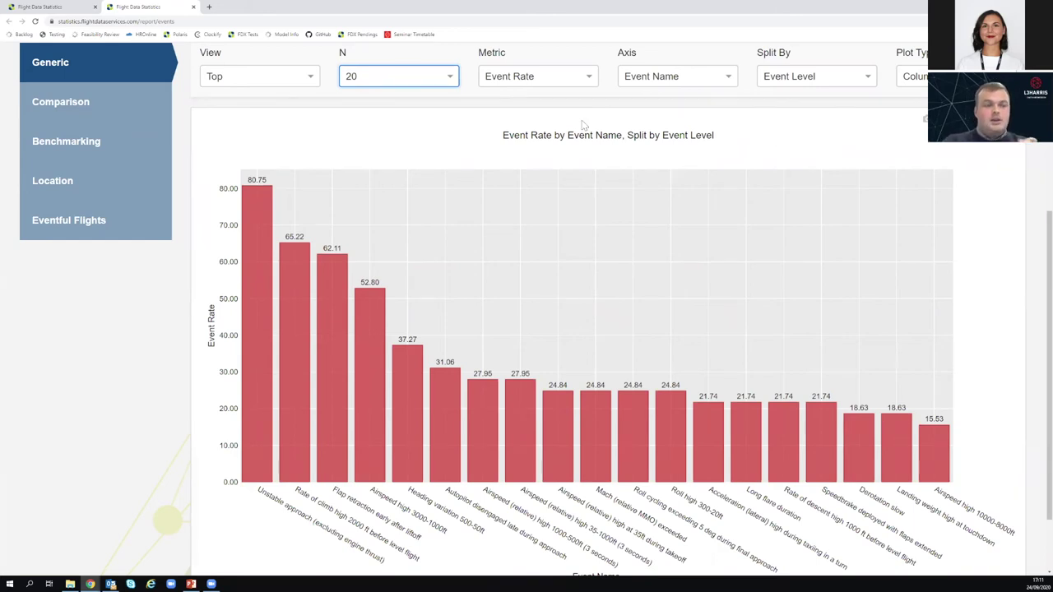
{"action": "left_click", "coordinate": [447, 82]}
{"action": "left_click", "coordinate": [404, 98]}
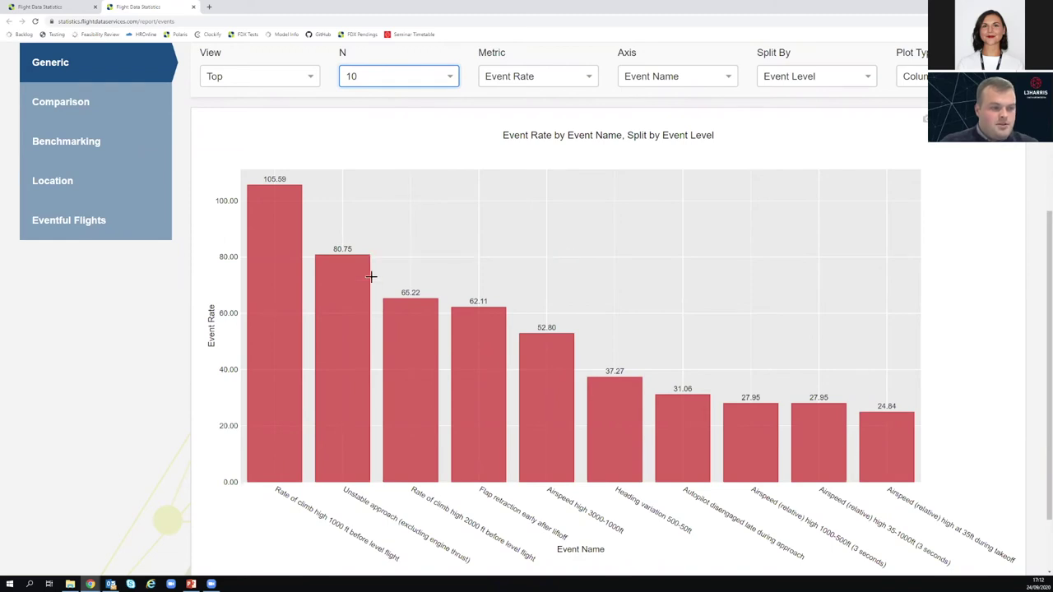
{"action": "mouse_move", "coordinate": [355, 276]}
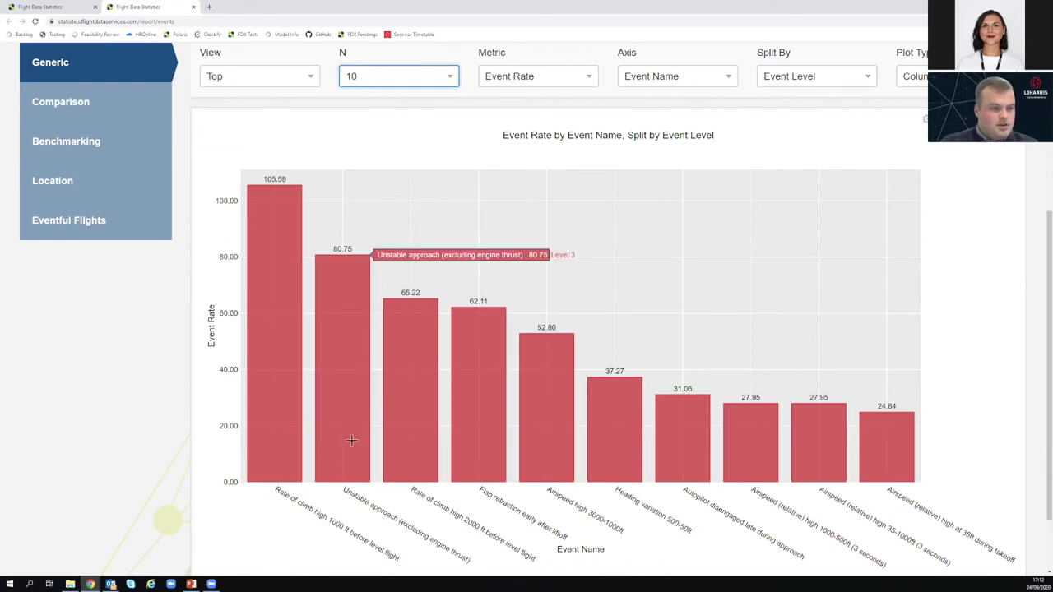
Step: Switch the Events Report to the Location section
{"action": "scroll", "coordinate": [353, 437], "scroll_direction": "up", "scroll_amount": 1}
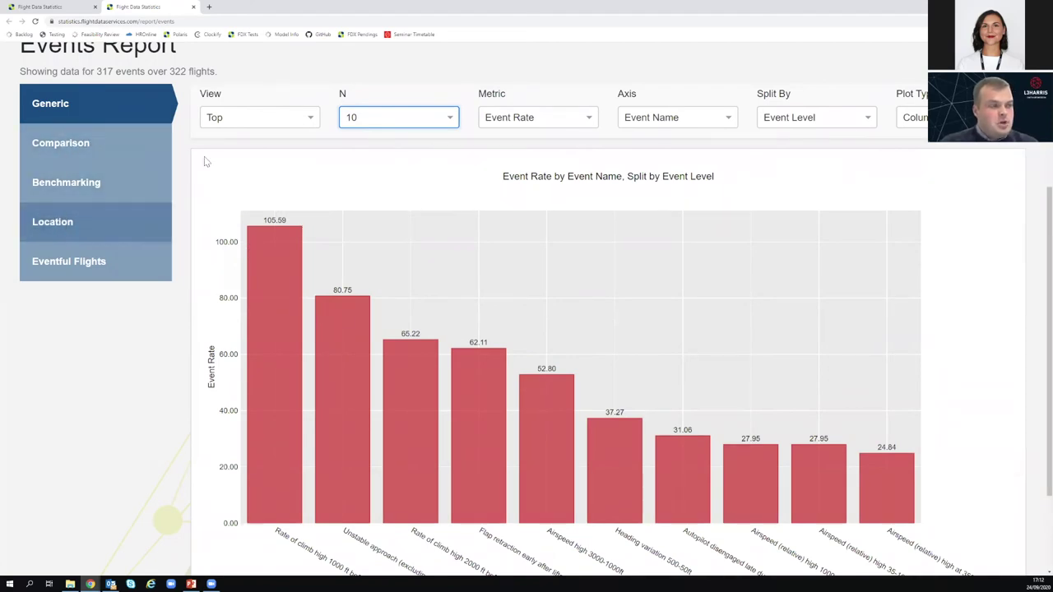
{"action": "scroll", "coordinate": [411, 217], "scroll_direction": "up", "scroll_amount": 3}
{"action": "scroll", "coordinate": [380, 220], "scroll_direction": "down", "scroll_amount": 3}
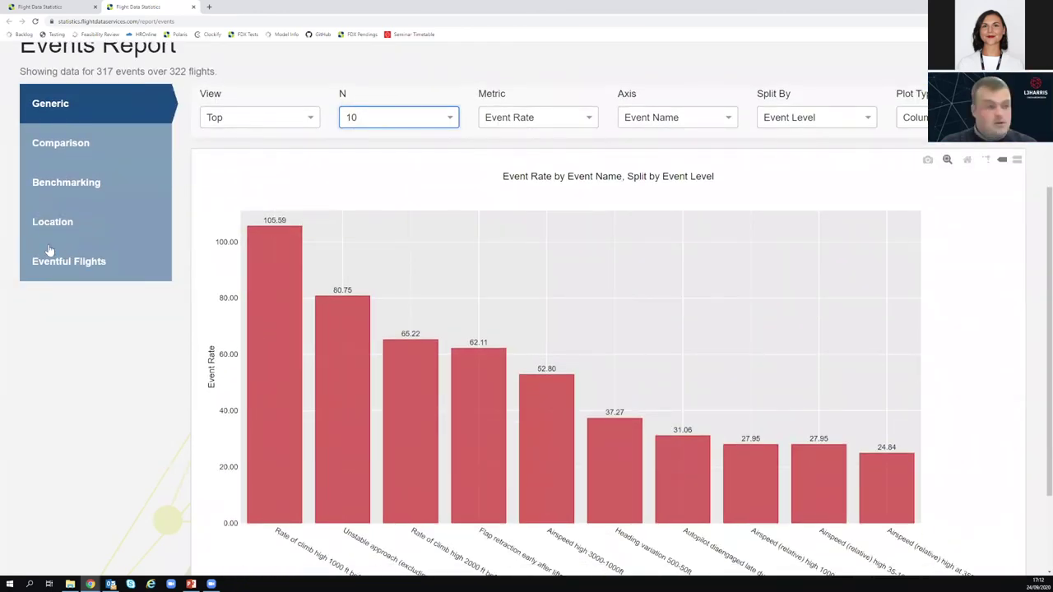
{"action": "left_click", "coordinate": [68, 226]}
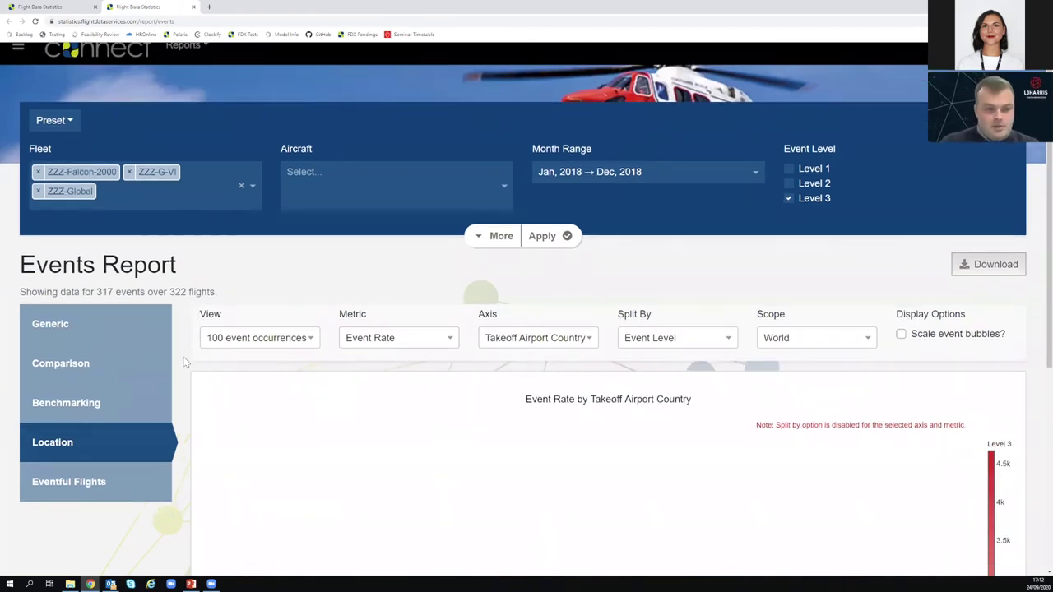
Step: Set the location map's metric to Event Count and its view to show all event occurrences
{"action": "scroll", "coordinate": [184, 362], "scroll_direction": "down", "scroll_amount": 3}
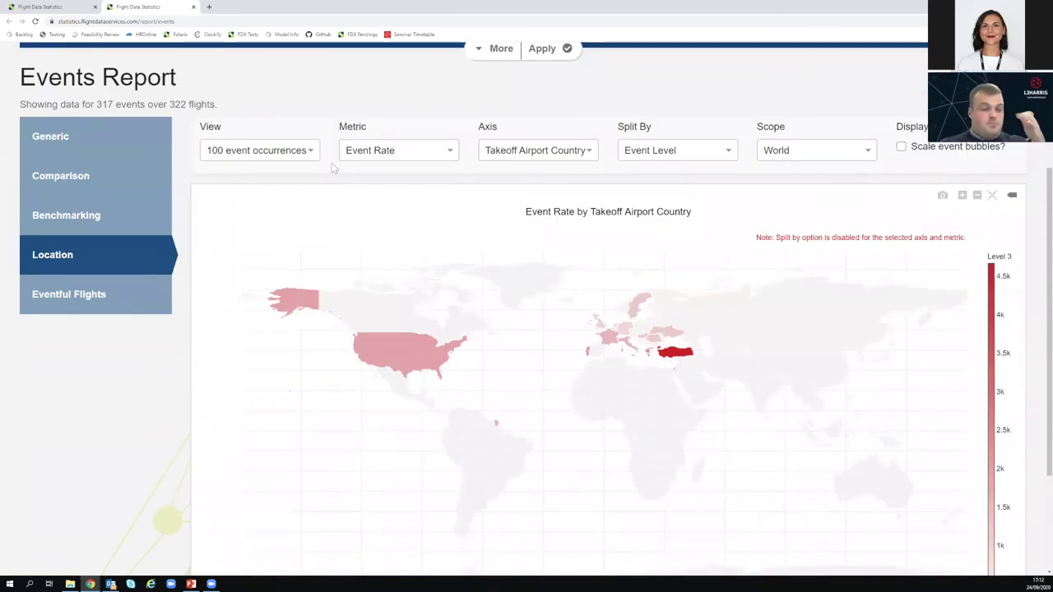
{"action": "scroll", "coordinate": [333, 168], "scroll_direction": "down", "scroll_amount": 1}
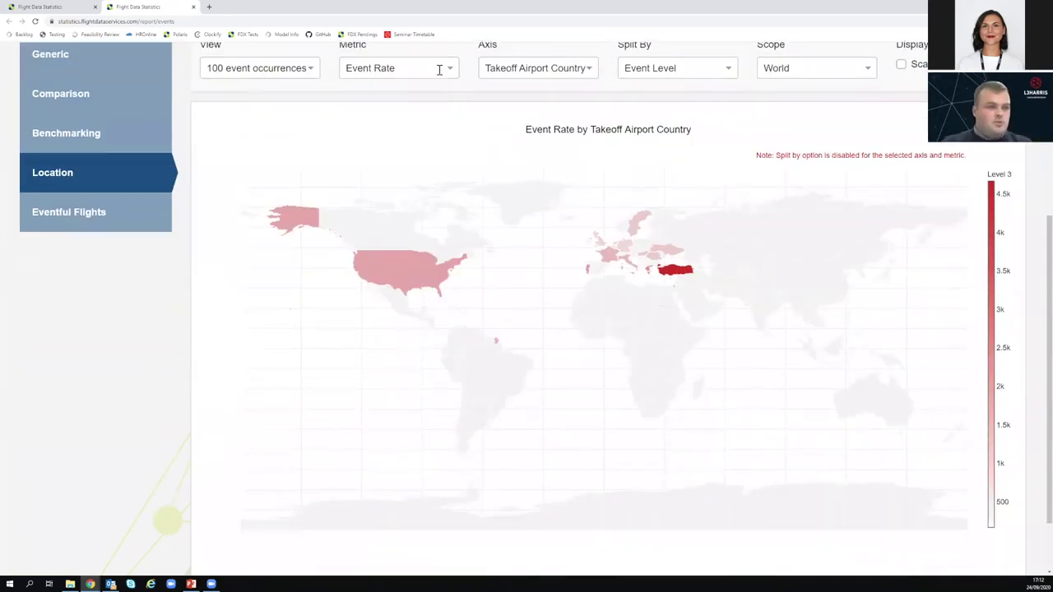
{"action": "left_click", "coordinate": [440, 70]}
{"action": "left_click", "coordinate": [400, 96]}
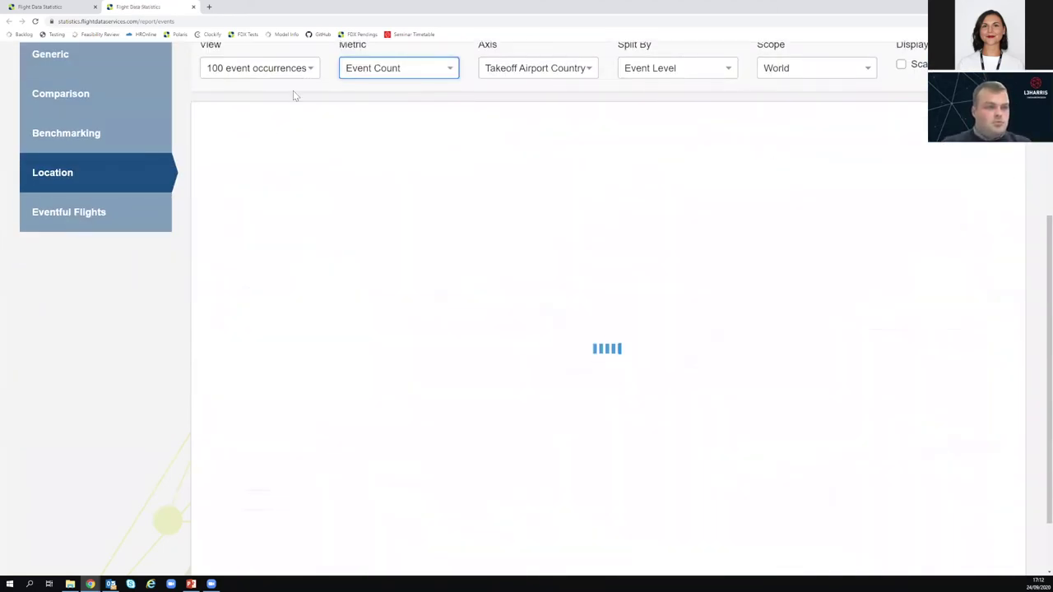
{"action": "left_click", "coordinate": [306, 70]}
{"action": "scroll", "coordinate": [248, 194], "scroll_direction": "down", "scroll_amount": 2}
{"action": "left_click", "coordinate": [306, 191]}
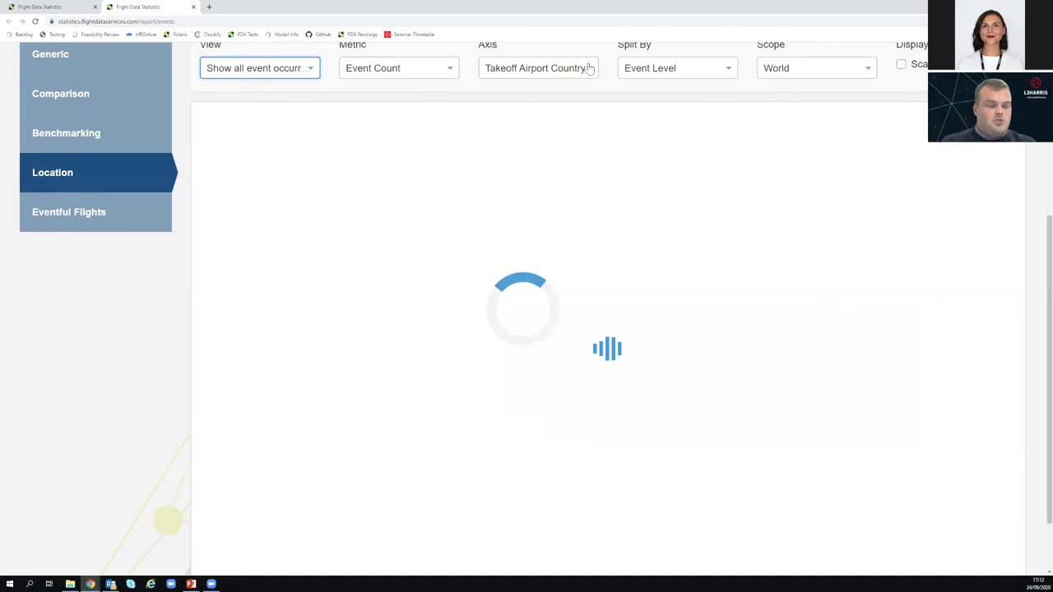
Step: Set the map's axis to Event Occurrence Country and its split to None
{"action": "left_click", "coordinate": [585, 69]}
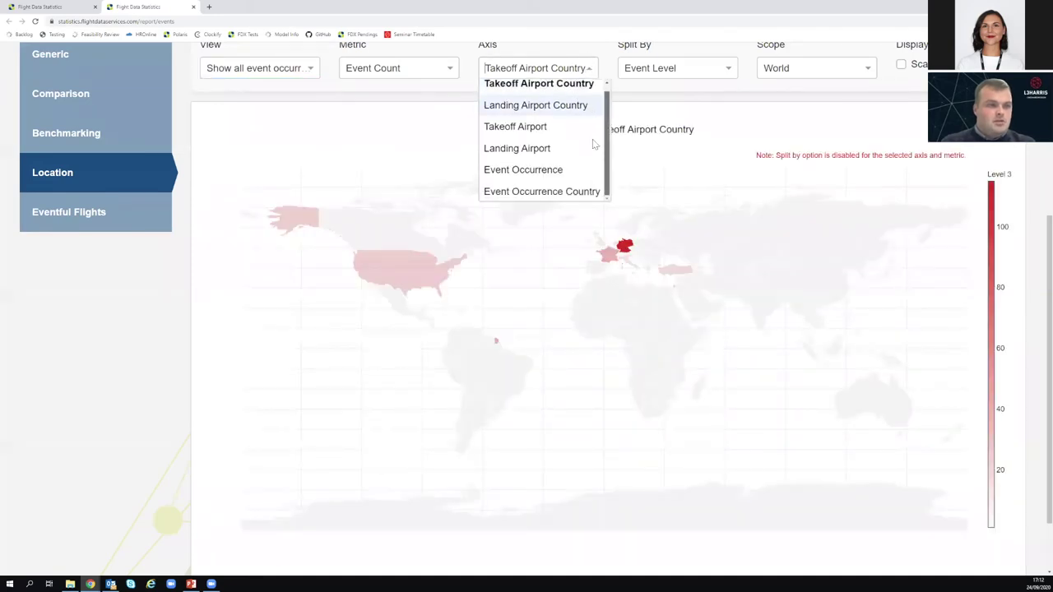
{"action": "left_click", "coordinate": [535, 191]}
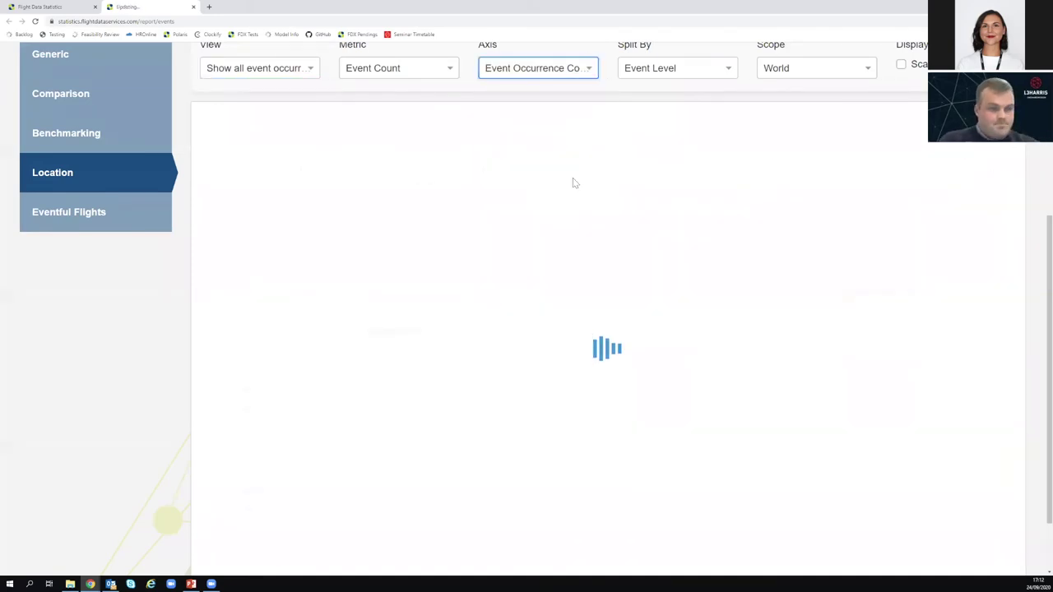
{"action": "left_click", "coordinate": [726, 72]}
{"action": "left_click", "coordinate": [663, 90]}
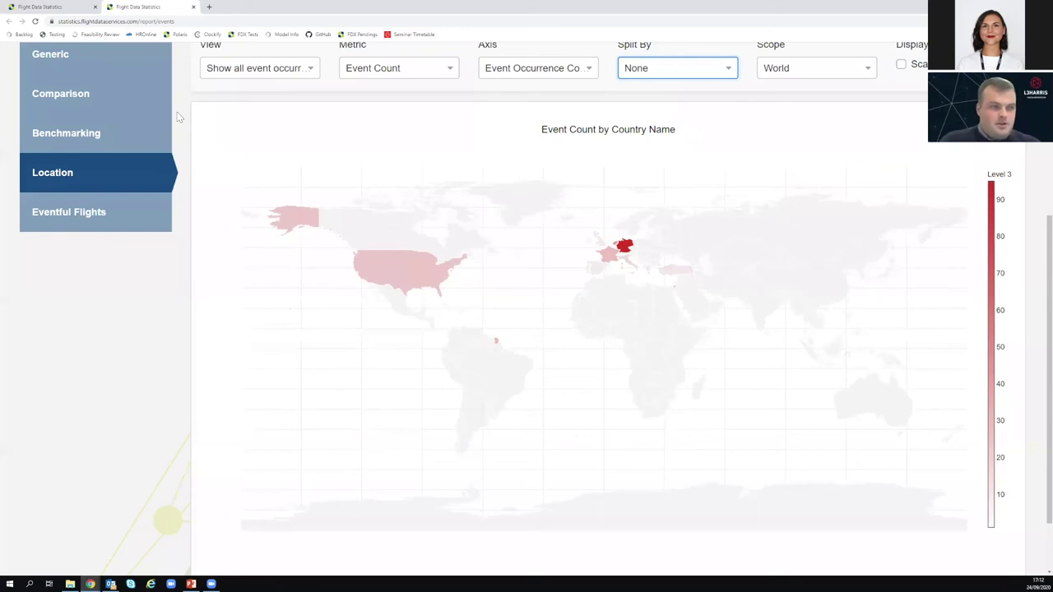
Step: Review the event counts by country on the world map and set the map's scope to Africa
{"action": "scroll", "coordinate": [177, 117], "scroll_direction": "up", "scroll_amount": 1}
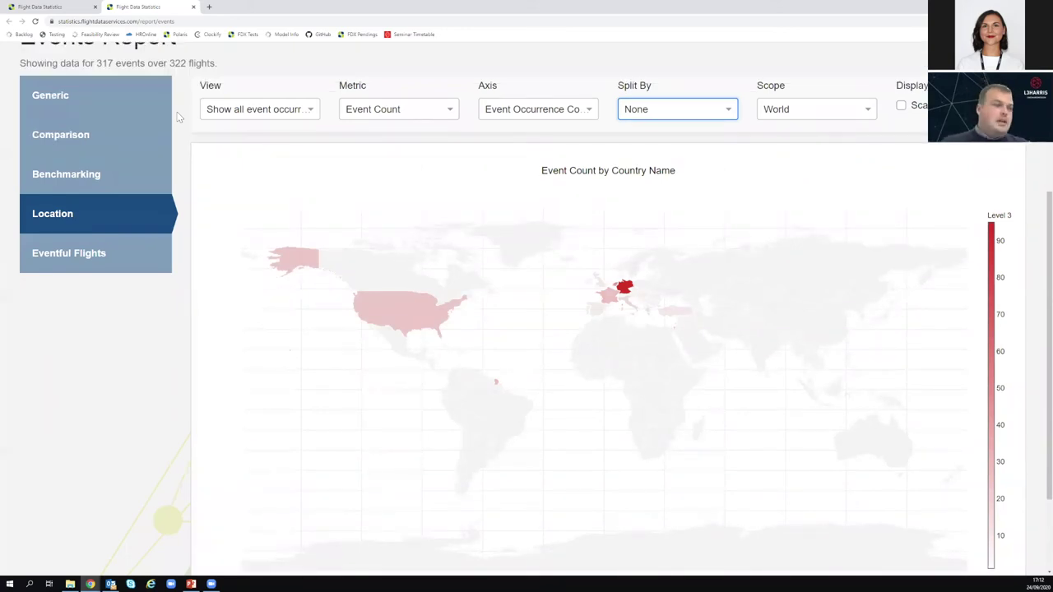
{"action": "scroll", "coordinate": [182, 128], "scroll_direction": "up", "scroll_amount": 2}
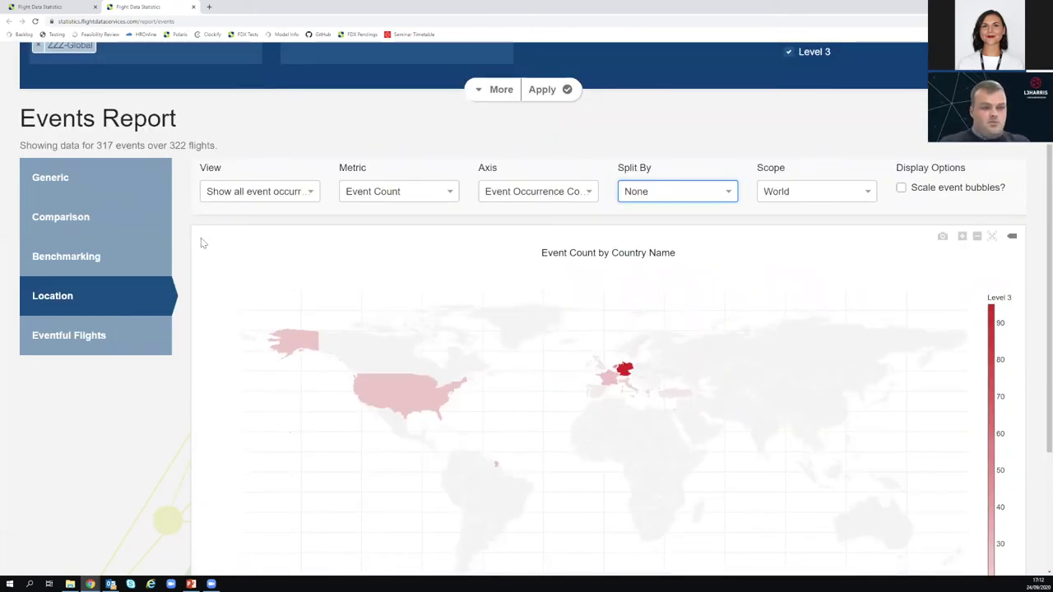
{"action": "scroll", "coordinate": [663, 258], "scroll_direction": "down", "scroll_amount": 1}
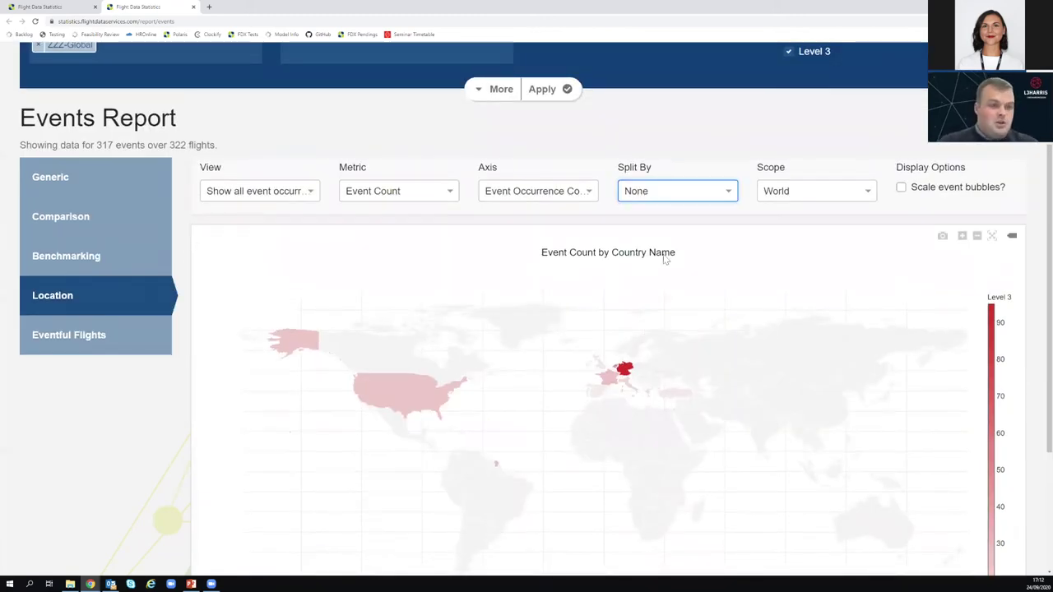
{"action": "scroll", "coordinate": [542, 258], "scroll_direction": "down", "scroll_amount": 2}
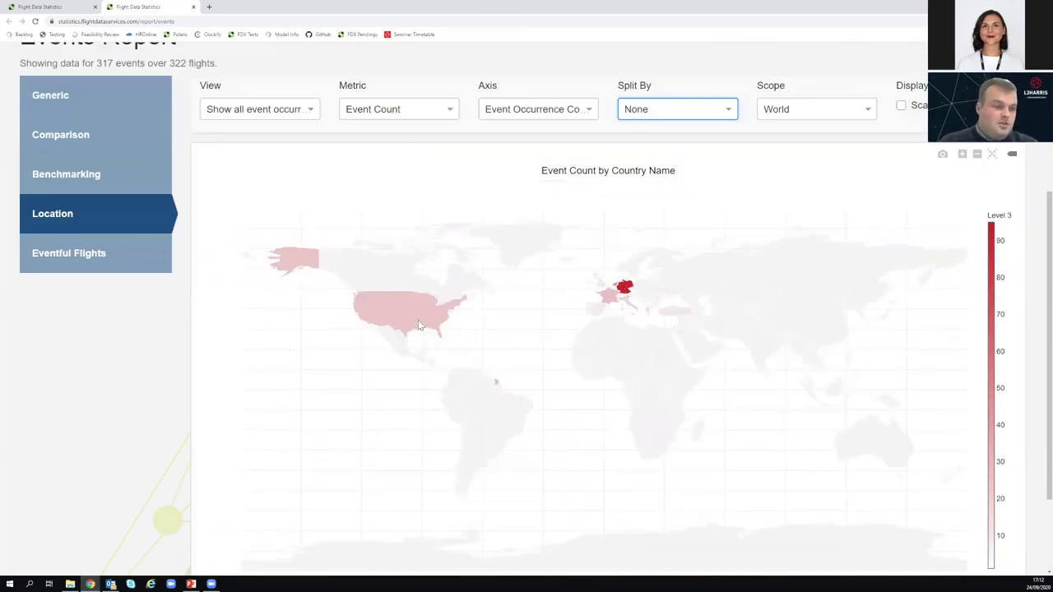
{"action": "scroll", "coordinate": [542, 313], "scroll_direction": "down", "scroll_amount": 1}
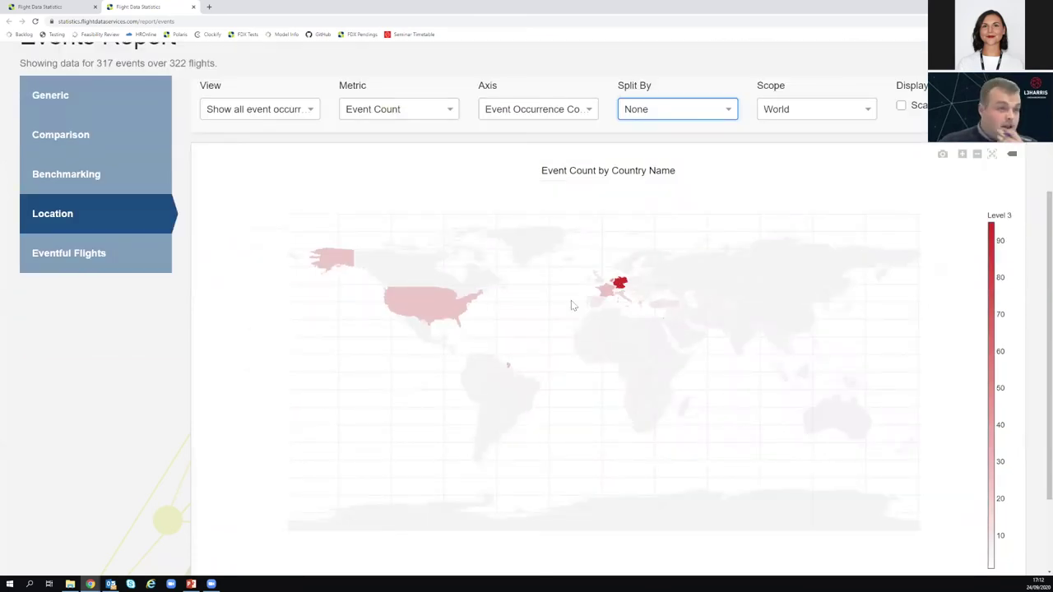
{"action": "mouse_move", "coordinate": [622, 288]}
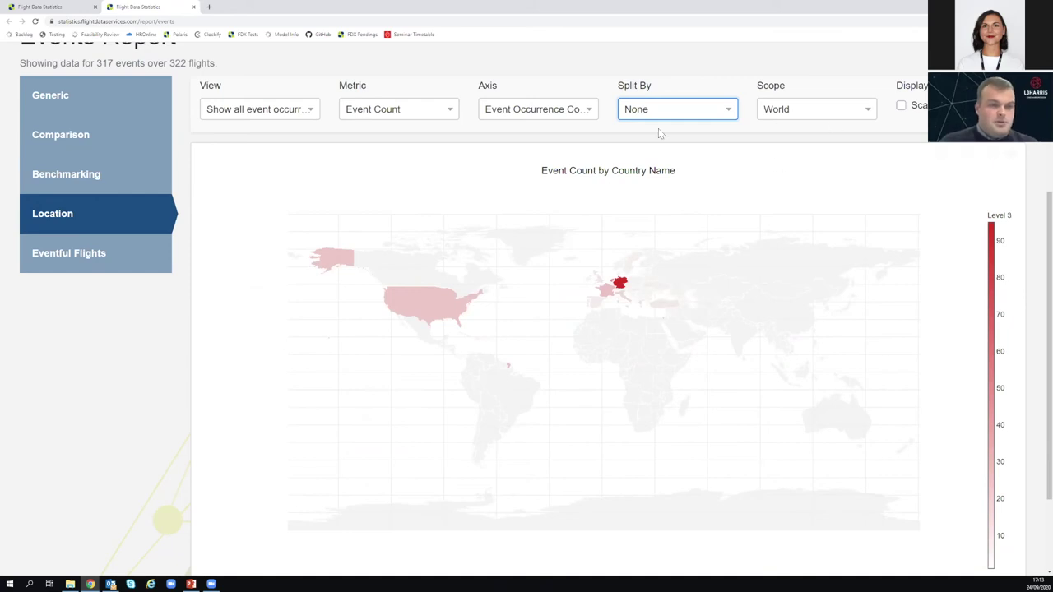
{"action": "left_click", "coordinate": [867, 113]}
{"action": "scroll", "coordinate": [797, 216], "scroll_direction": "down", "scroll_amount": 1}
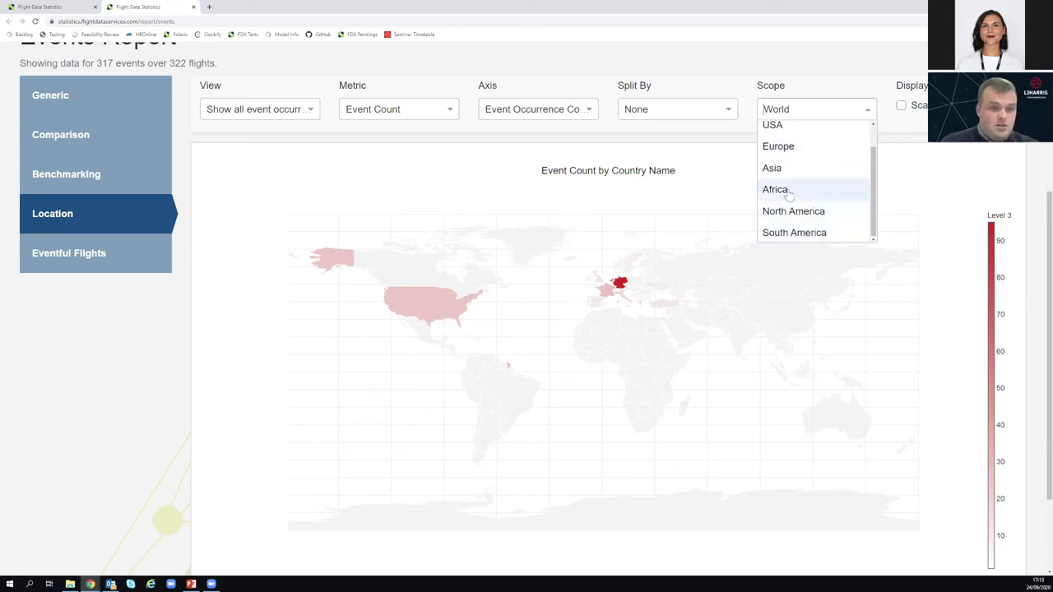
{"action": "left_click", "coordinate": [788, 191]}
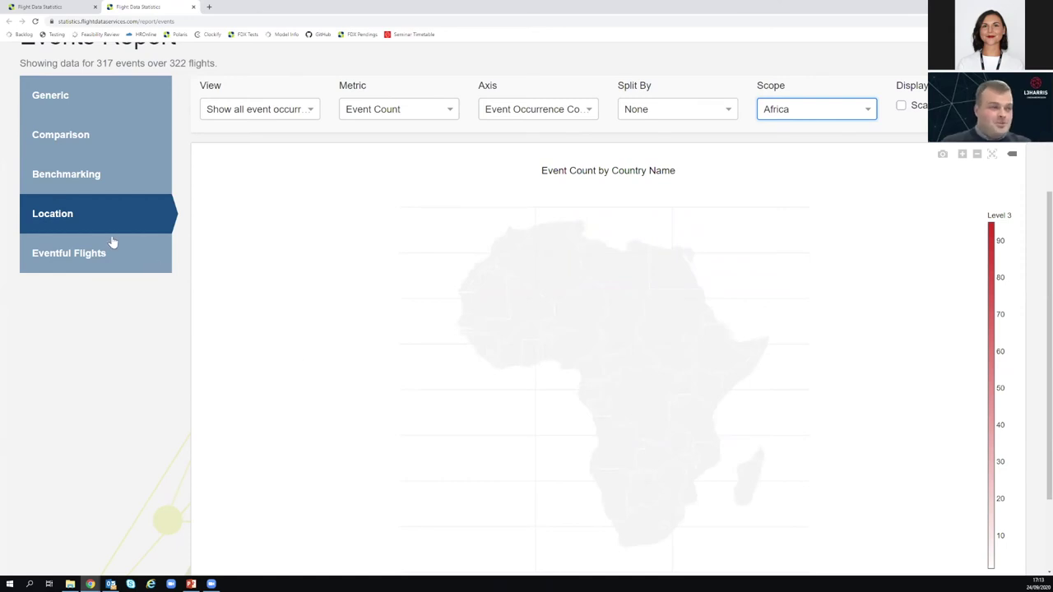
Step: Return to the Generic section of the Events Report and view its event rate chart
{"action": "left_click", "coordinate": [70, 97]}
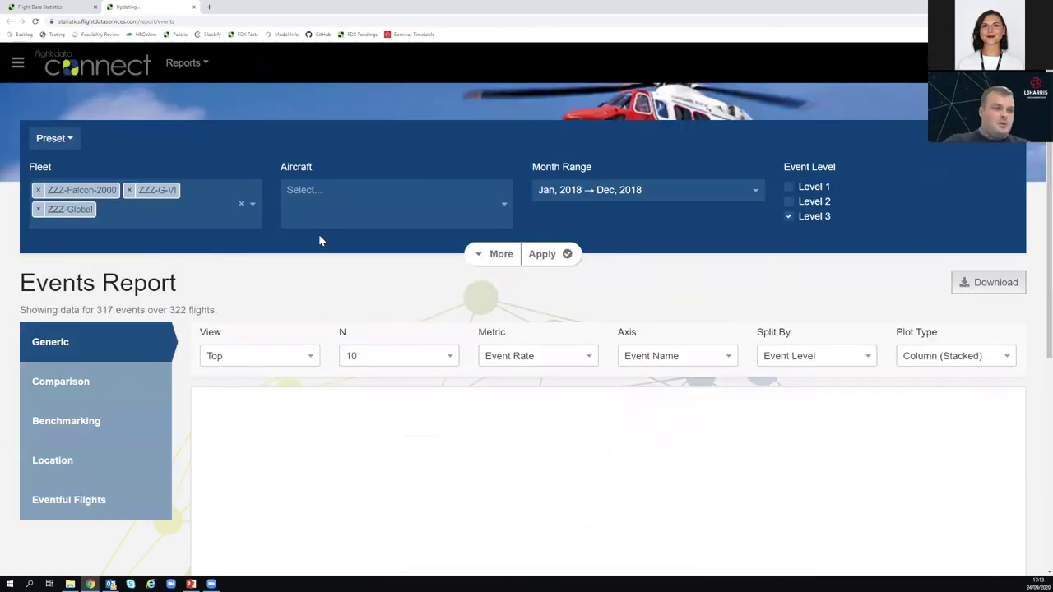
{"action": "scroll", "coordinate": [161, 323], "scroll_direction": "down", "scroll_amount": 1}
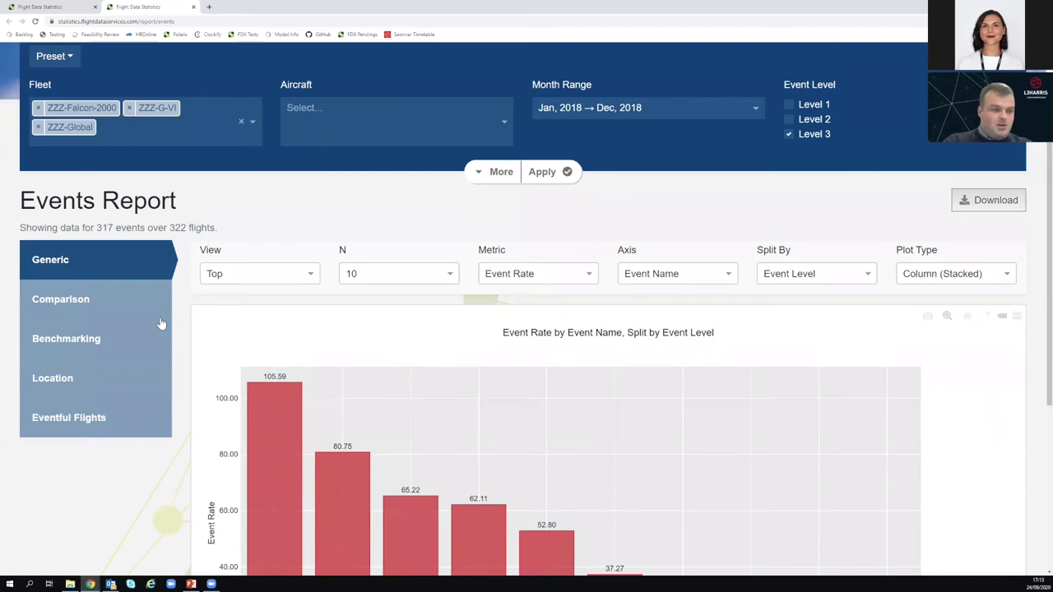
{"action": "scroll", "coordinate": [223, 458], "scroll_direction": "down", "scroll_amount": 3}
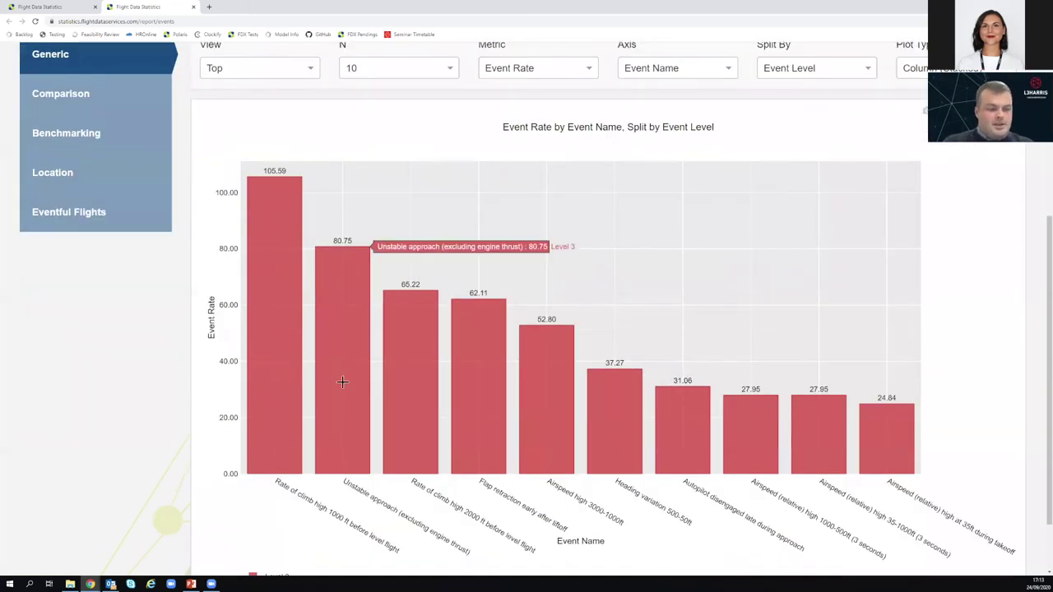
{"action": "scroll", "coordinate": [342, 385], "scroll_direction": "up", "scroll_amount": 1}
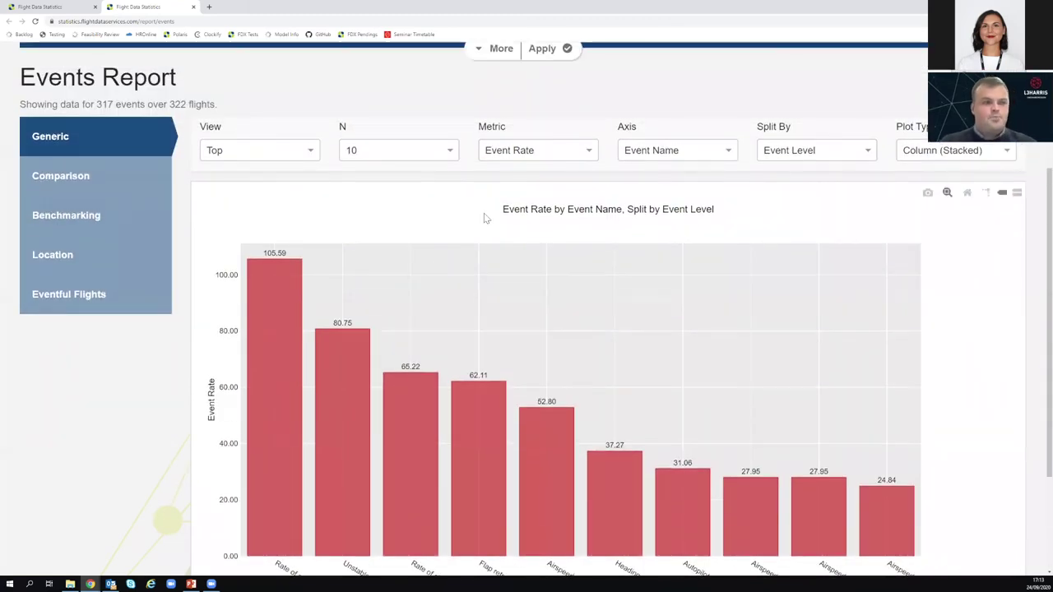
{"action": "scroll", "coordinate": [492, 130], "scroll_direction": "up", "scroll_amount": 1}
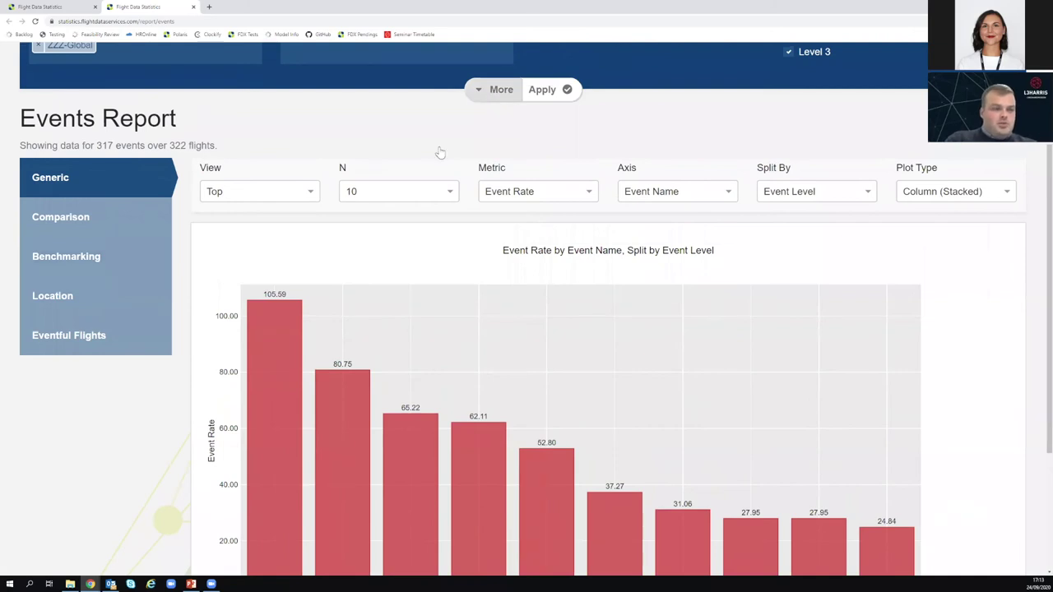
Step: Restrict the report's additional Event Name filter to "Unstable approach (excluding engine thrust)" and apply it
{"action": "scroll", "coordinate": [378, 303], "scroll_direction": "down", "scroll_amount": 1}
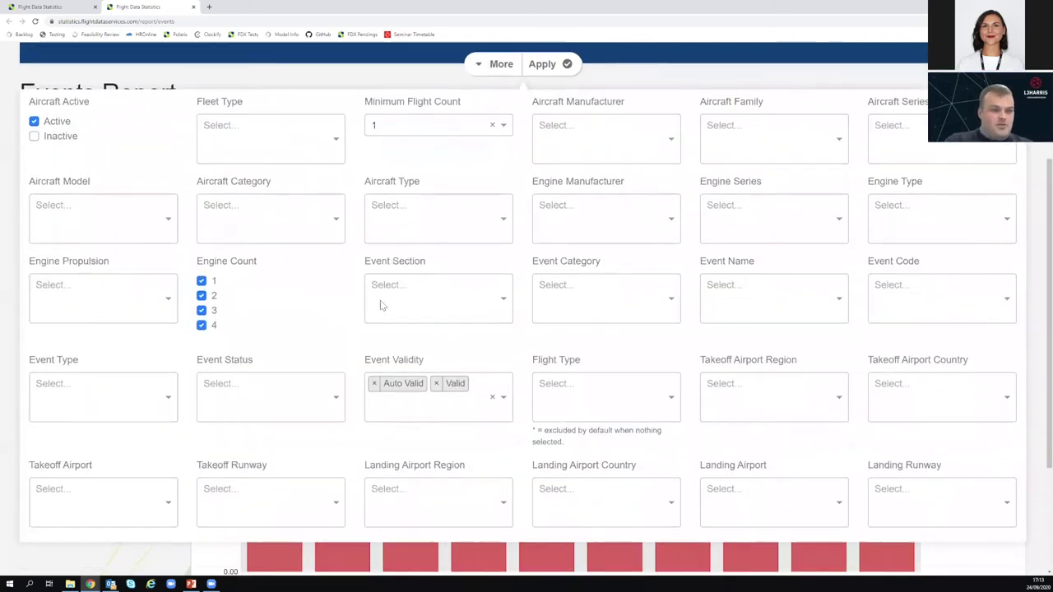
{"action": "scroll", "coordinate": [494, 132], "scroll_direction": "up", "scroll_amount": 1}
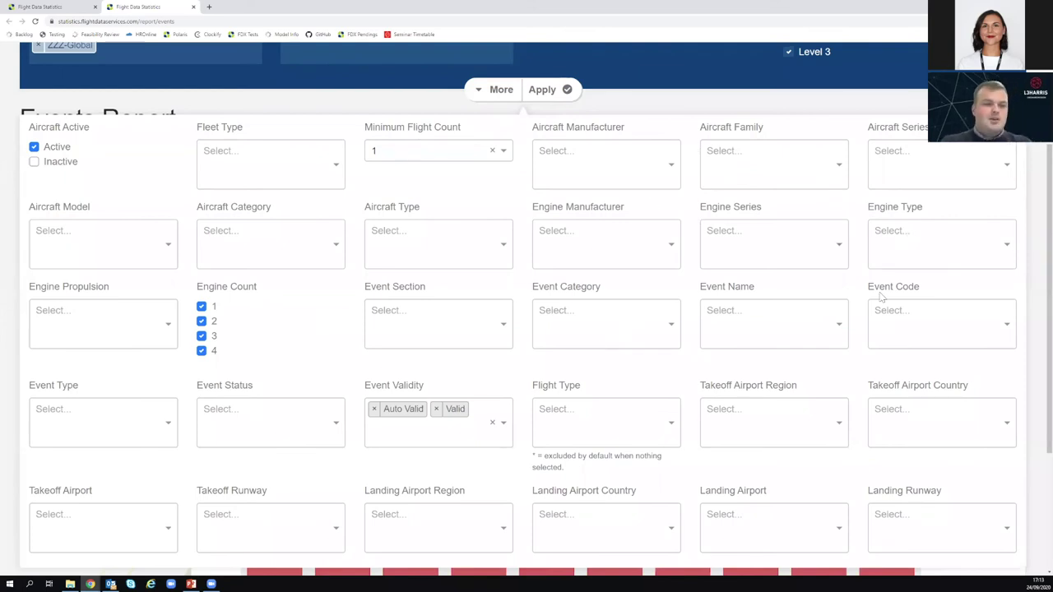
{"action": "left_click", "coordinate": [757, 325]}
{"action": "type", "text": "u"}
{"action": "key", "text": "BackSpace"}
{"action": "type", "text": "unstable"}
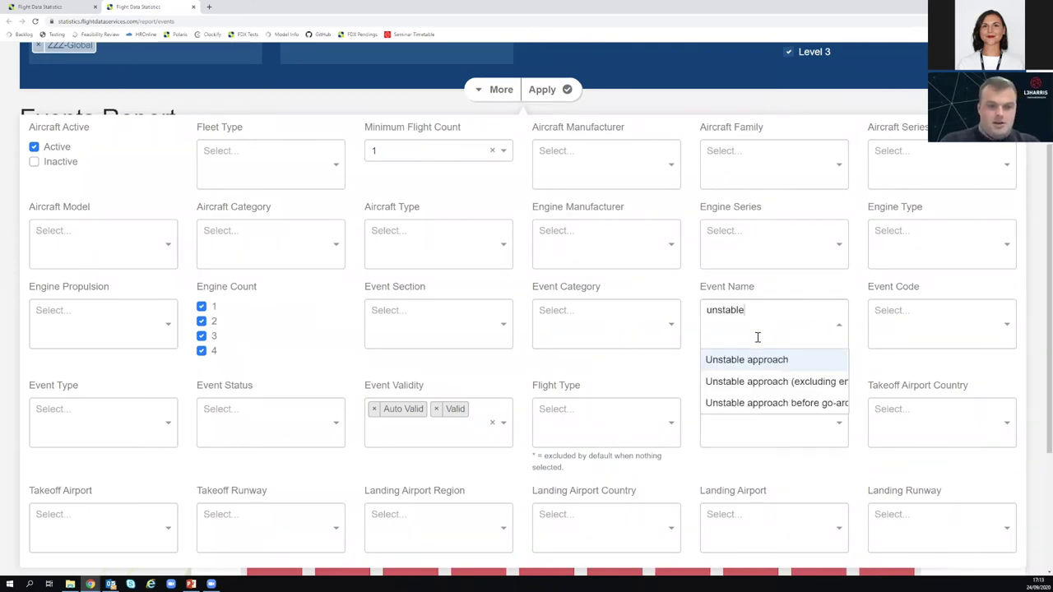
{"action": "left_click", "coordinate": [751, 384]}
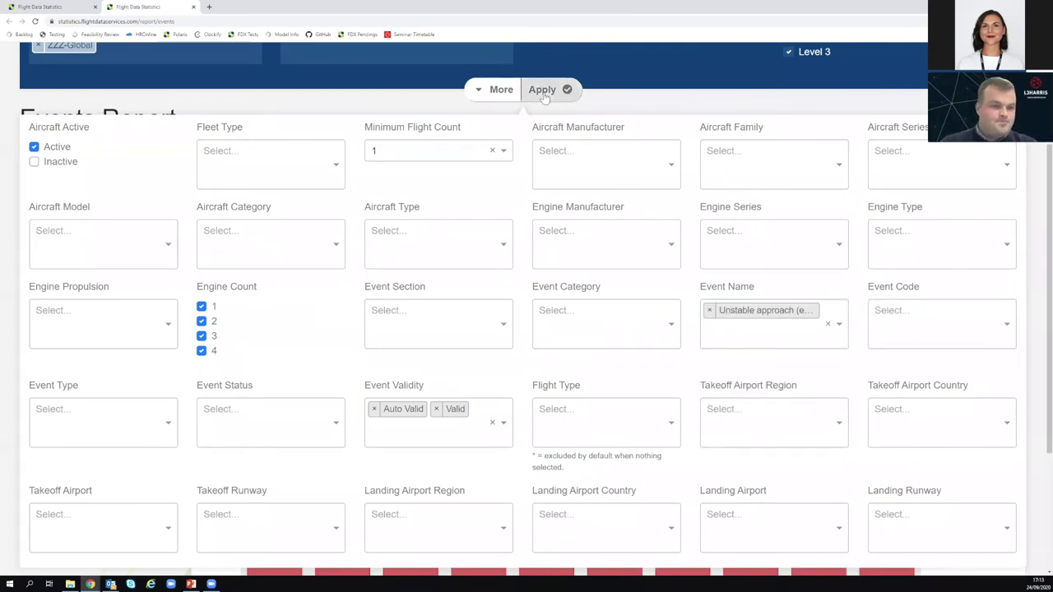
{"action": "left_click", "coordinate": [542, 90]}
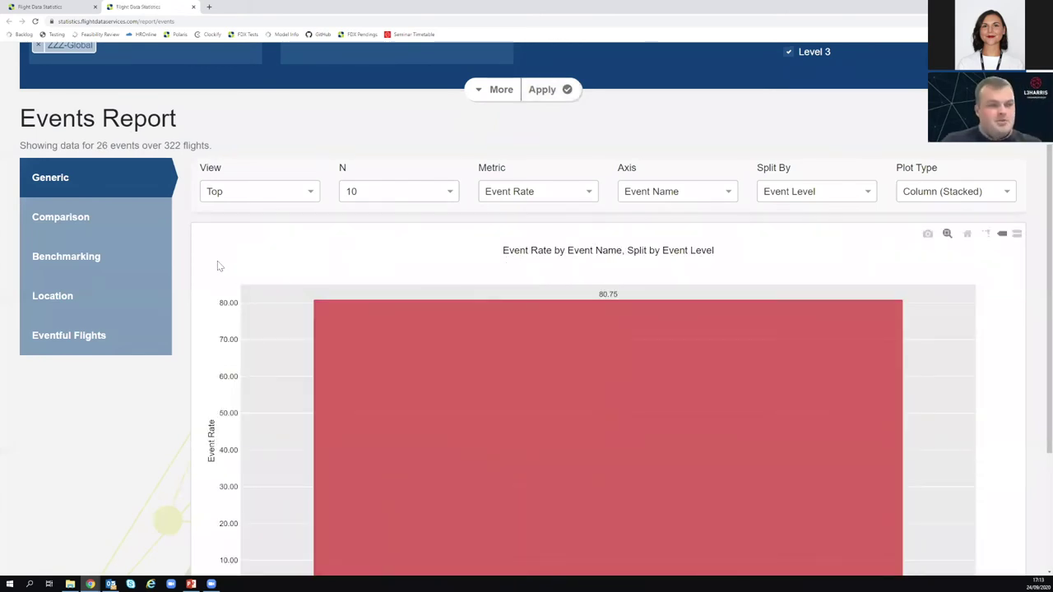
Step: Set the event rate chart's axis to Landing Airport
{"action": "scroll", "coordinate": [217, 265], "scroll_direction": "down", "scroll_amount": 2}
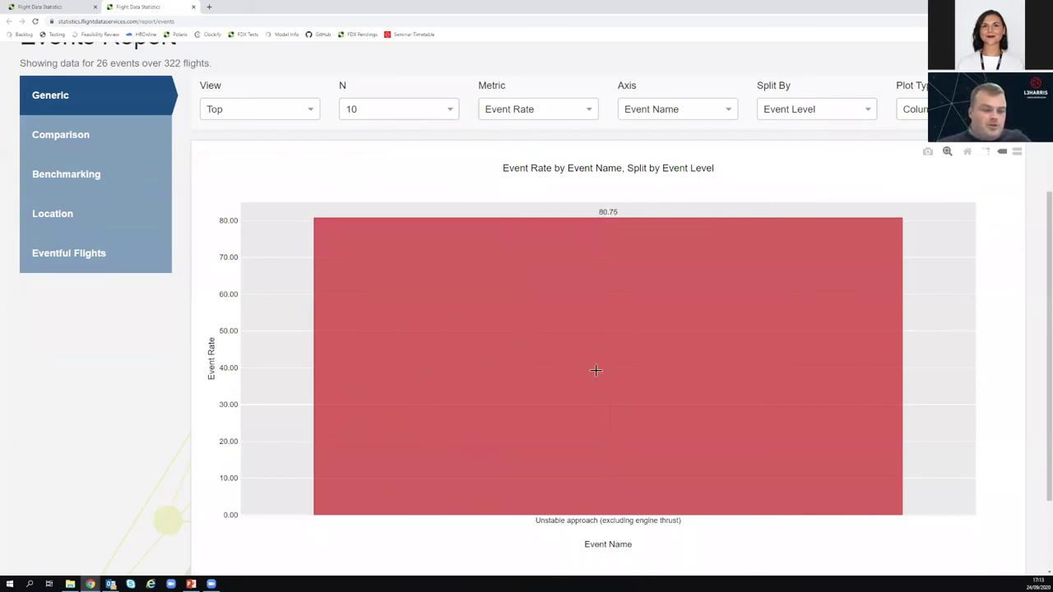
{"action": "left_click", "coordinate": [729, 112]}
{"action": "type", "text": "landin"}
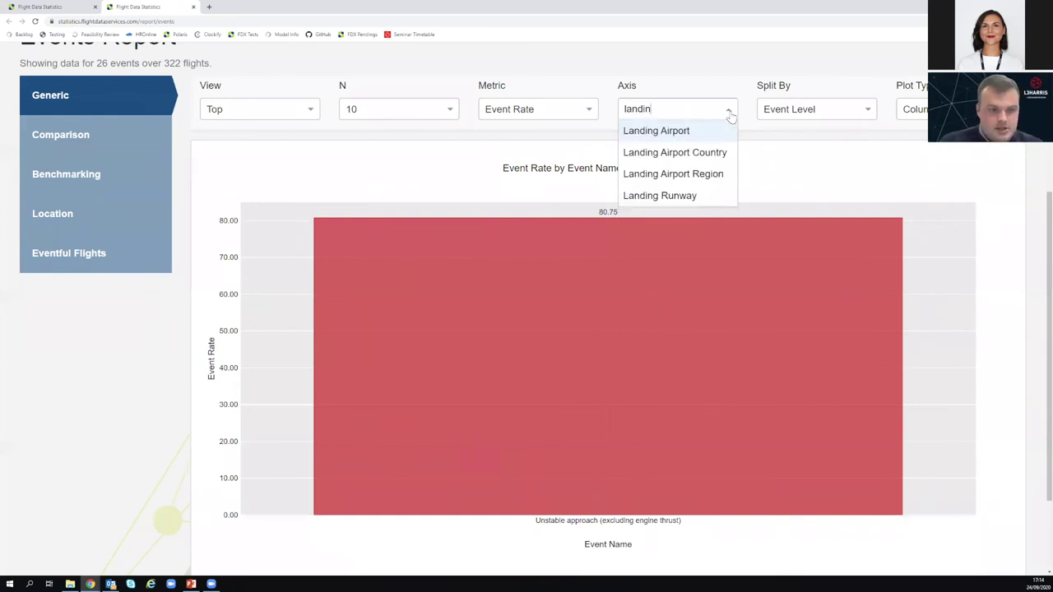
{"action": "type", "text": "g"}
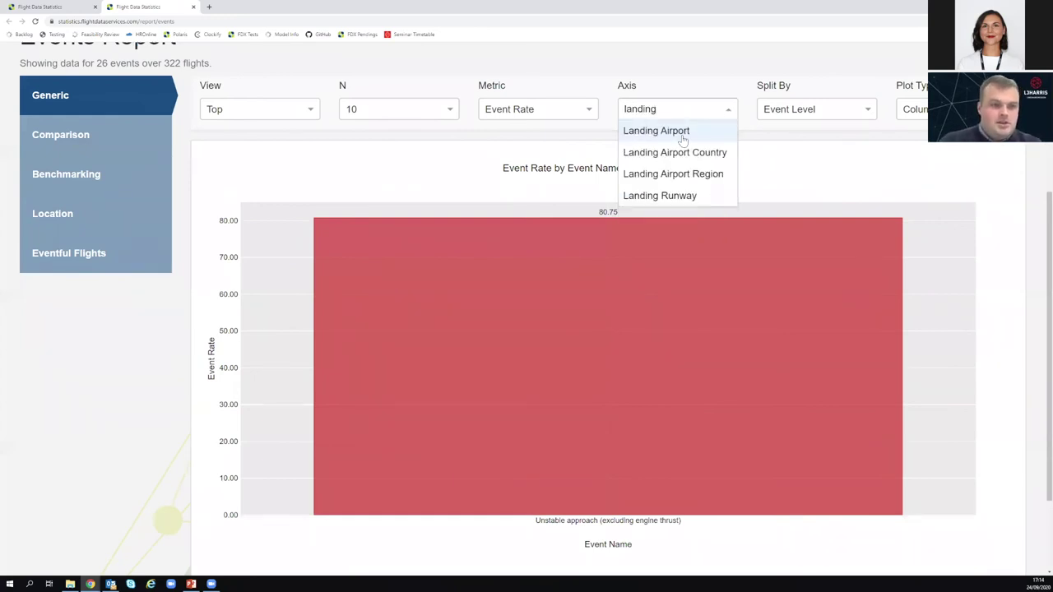
{"action": "left_click", "coordinate": [679, 131]}
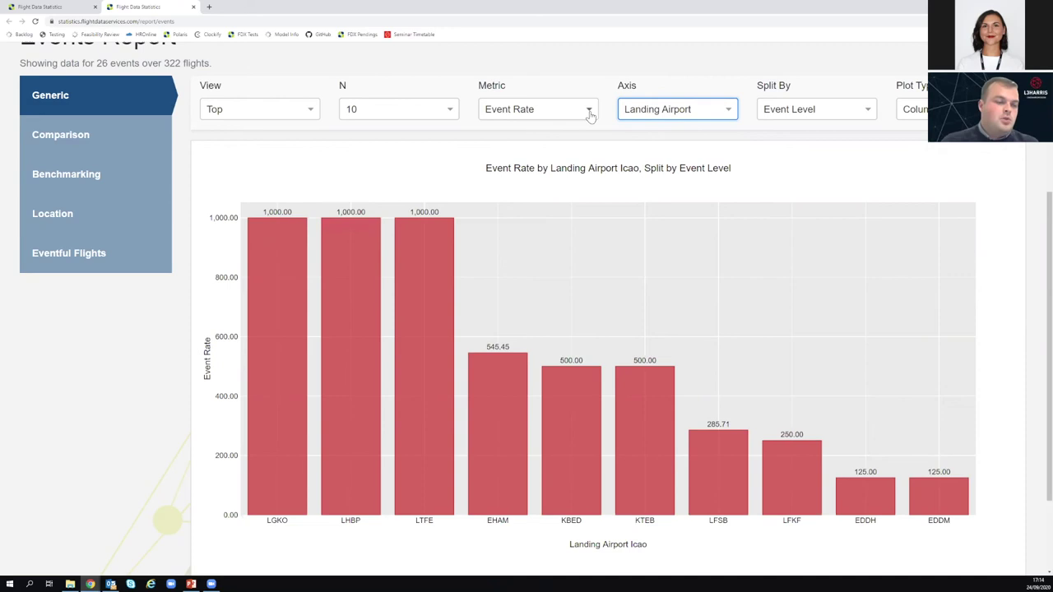
Step: Set the report's additional Minimum Flight Count filter to 10, apply it and view the landing airport chart
{"action": "scroll", "coordinate": [559, 217], "scroll_direction": "up", "scroll_amount": 2}
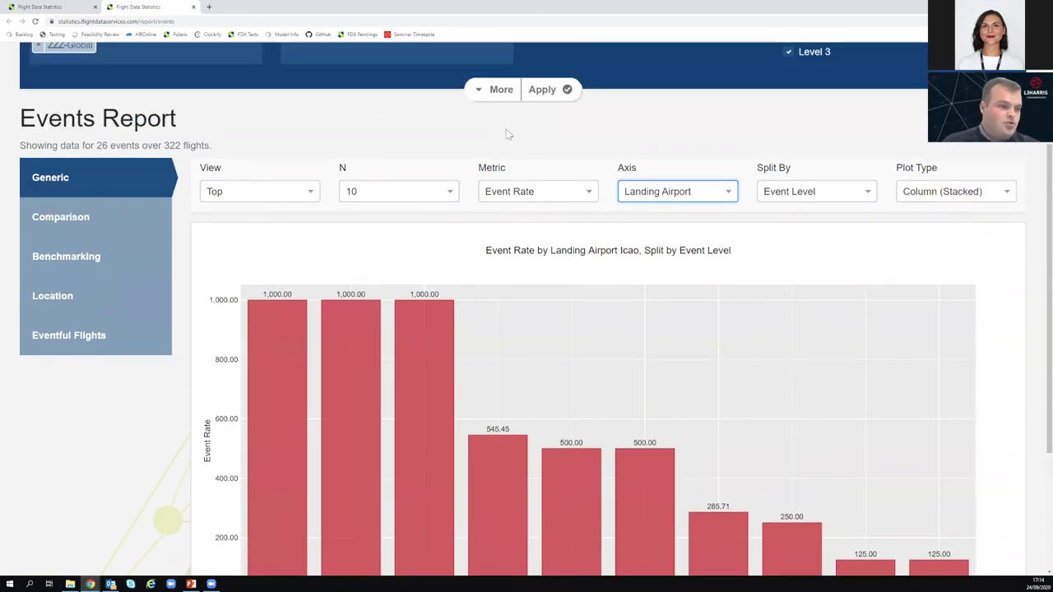
{"action": "left_click", "coordinate": [485, 89]}
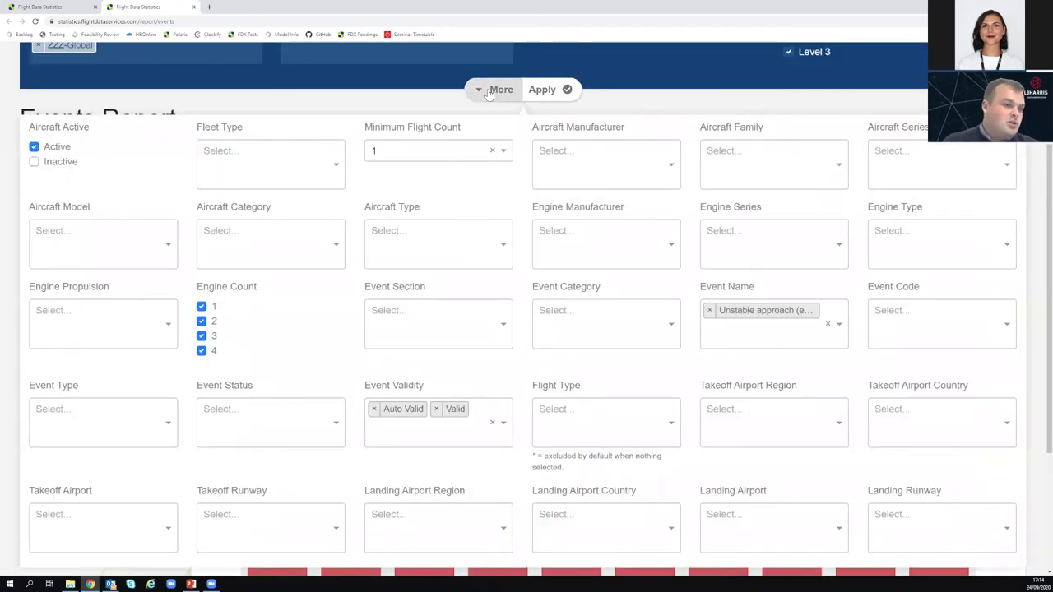
{"action": "left_click", "coordinate": [498, 90]}
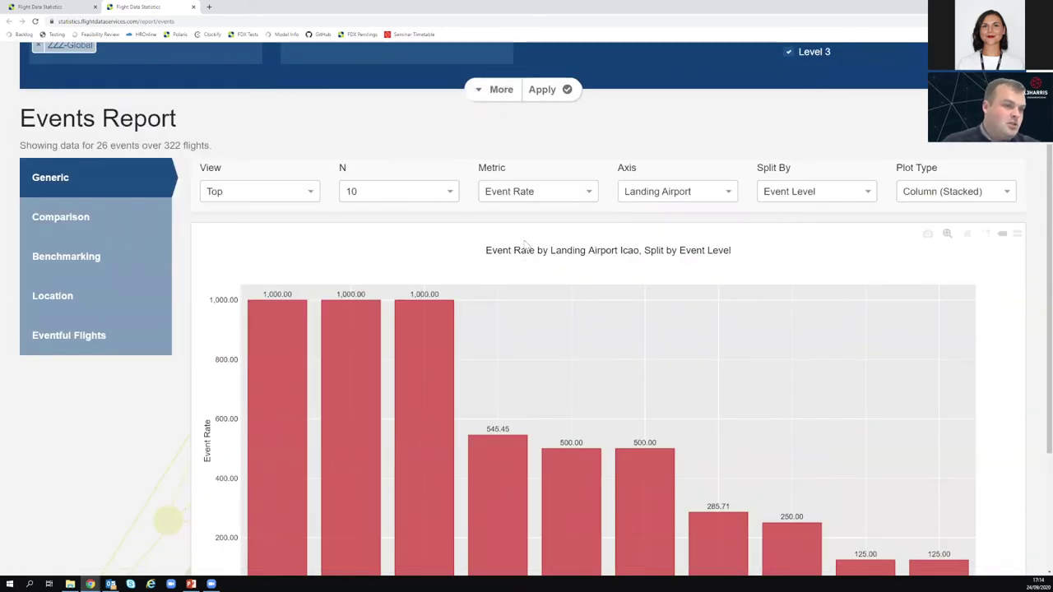
{"action": "left_click", "coordinate": [487, 90]}
{"action": "left_click", "coordinate": [500, 152]}
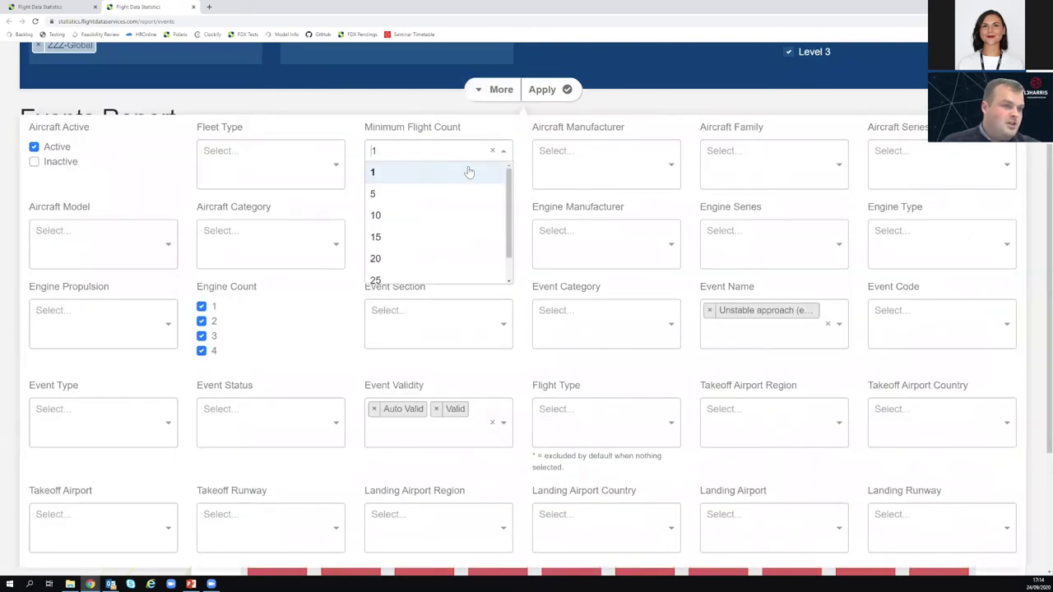
{"action": "left_click", "coordinate": [413, 216]}
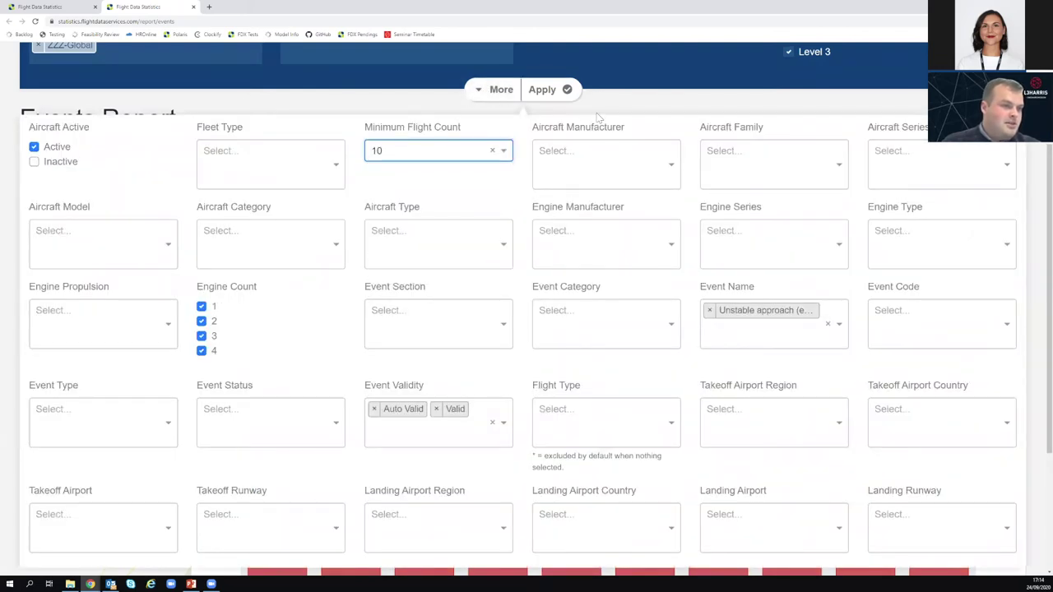
{"action": "left_click", "coordinate": [550, 90]}
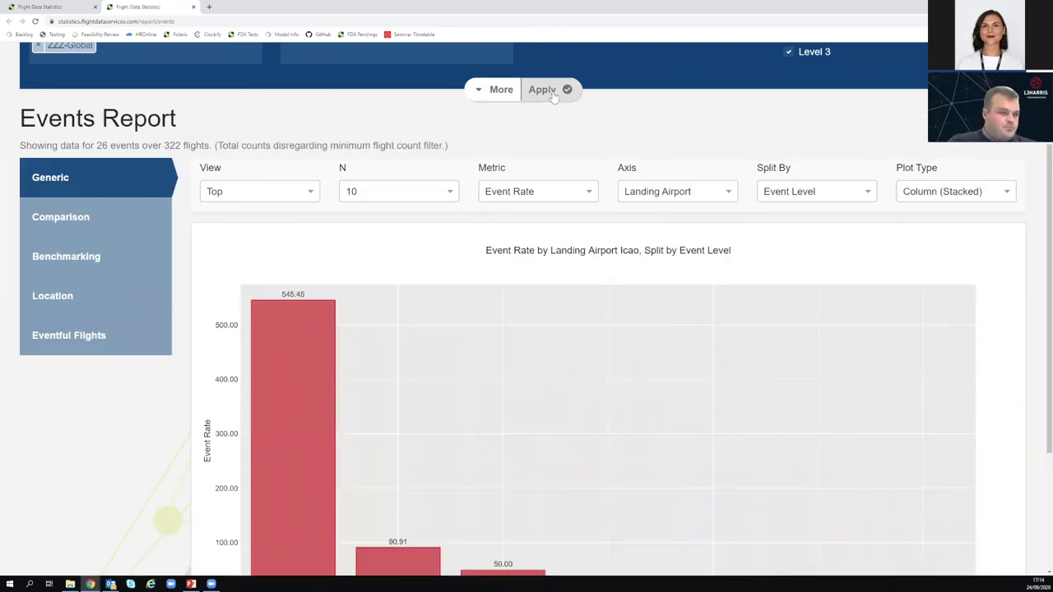
{"action": "scroll", "coordinate": [423, 334], "scroll_direction": "down", "scroll_amount": 3}
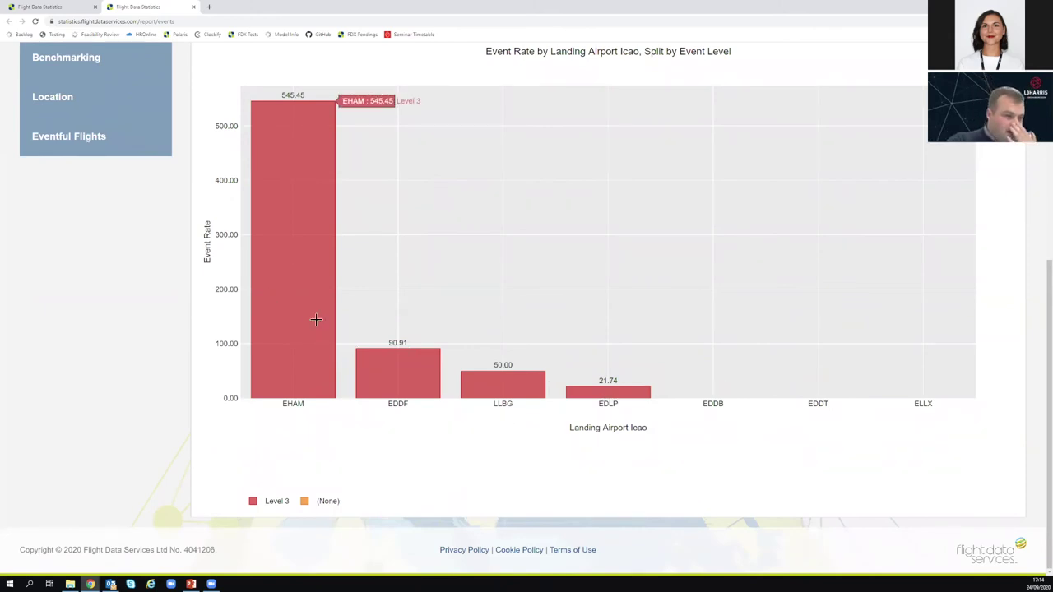
Step: Change the event rate chart's axis to Landing Runway and examine the rates per runway
{"action": "scroll", "coordinate": [315, 288], "scroll_direction": "up", "scroll_amount": 3}
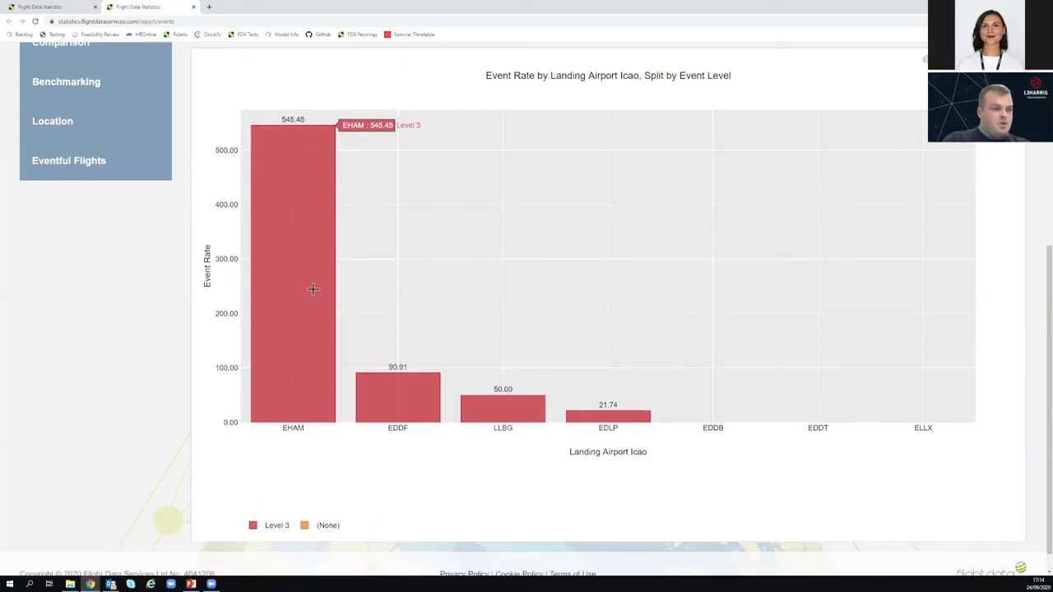
{"action": "left_click", "coordinate": [707, 117]}
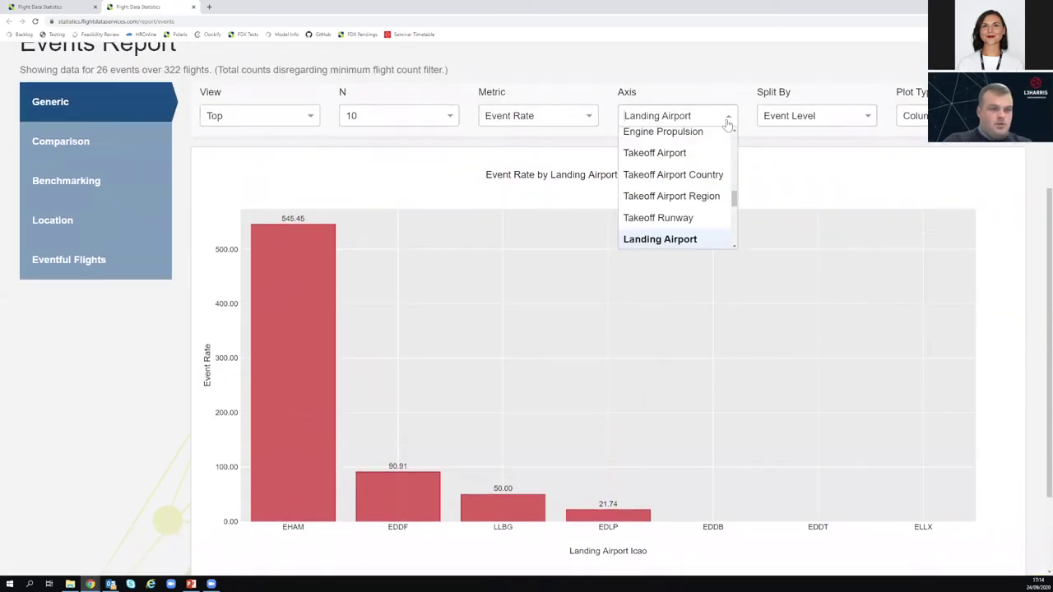
{"action": "key", "text": "Down"}
{"action": "key", "text": "Down"}
{"action": "key", "text": "Down"}
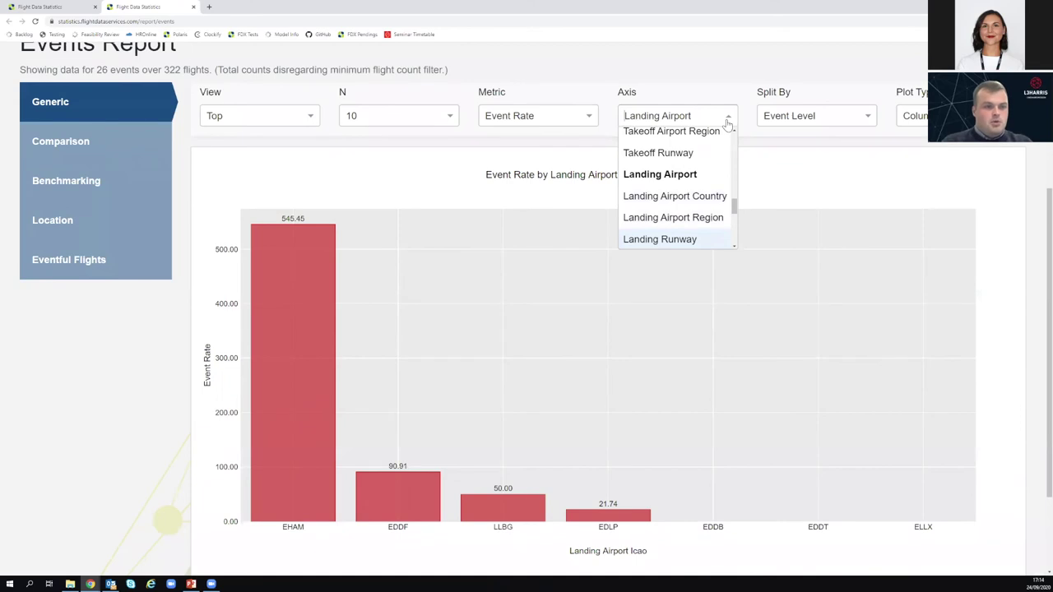
{"action": "key", "text": "Return"}
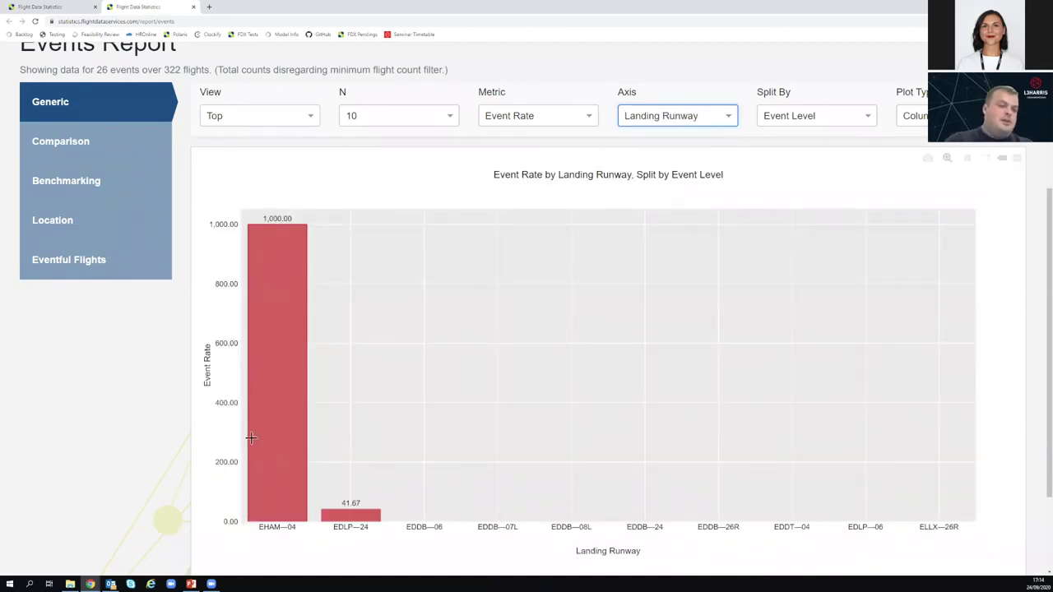
{"action": "mouse_move", "coordinate": [279, 459]}
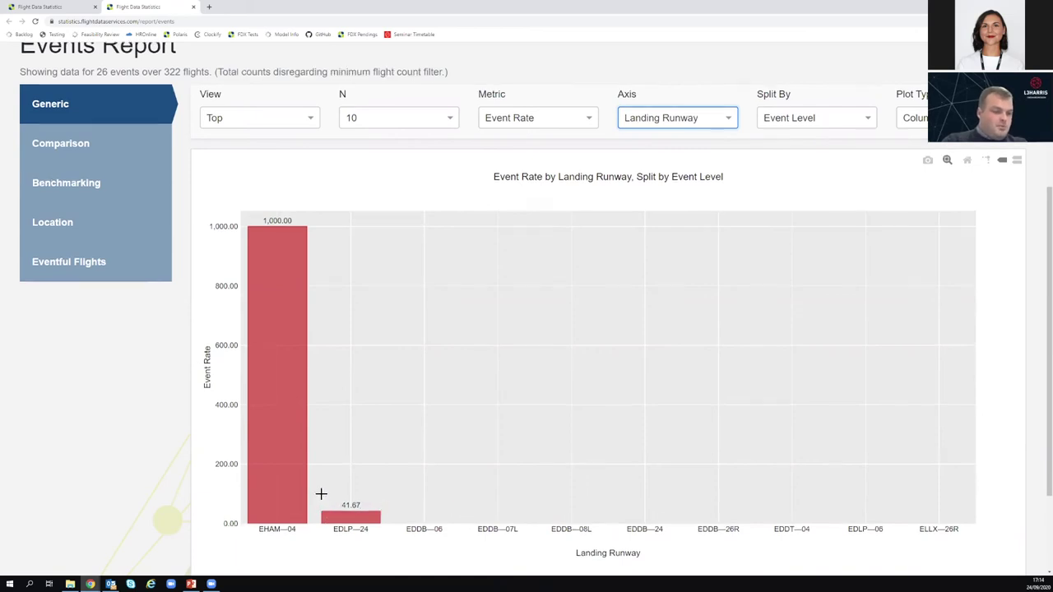
Step: Switch to the Flight Data Connect event search, enlarge the page and open the third, sixth and ninth listed flights in separate tabs
{"action": "scroll", "coordinate": [318, 481], "scroll_direction": "up", "scroll_amount": 3}
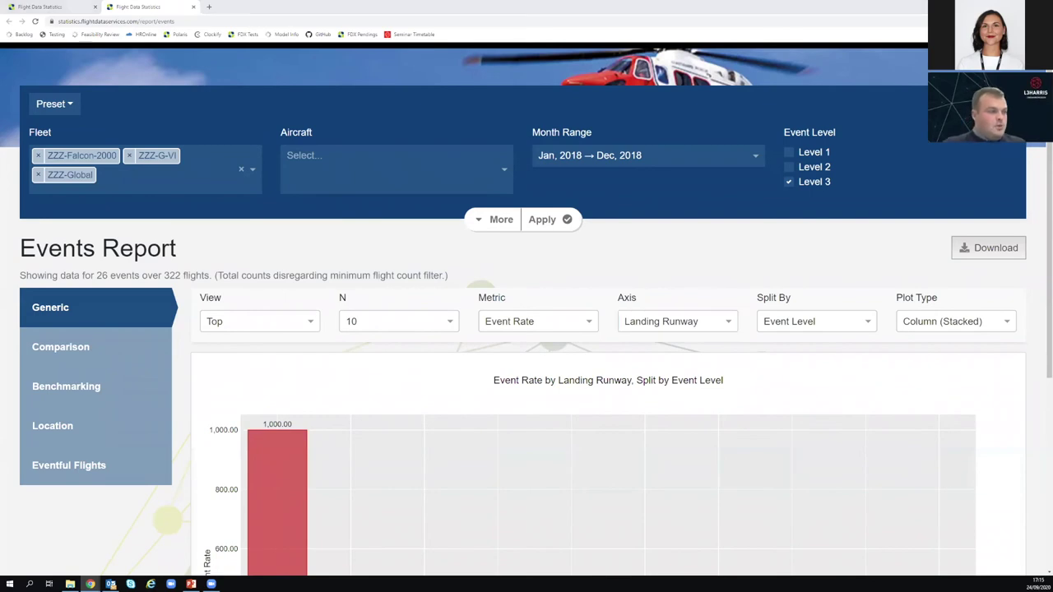
{"action": "key", "text": "alt+Tab"}
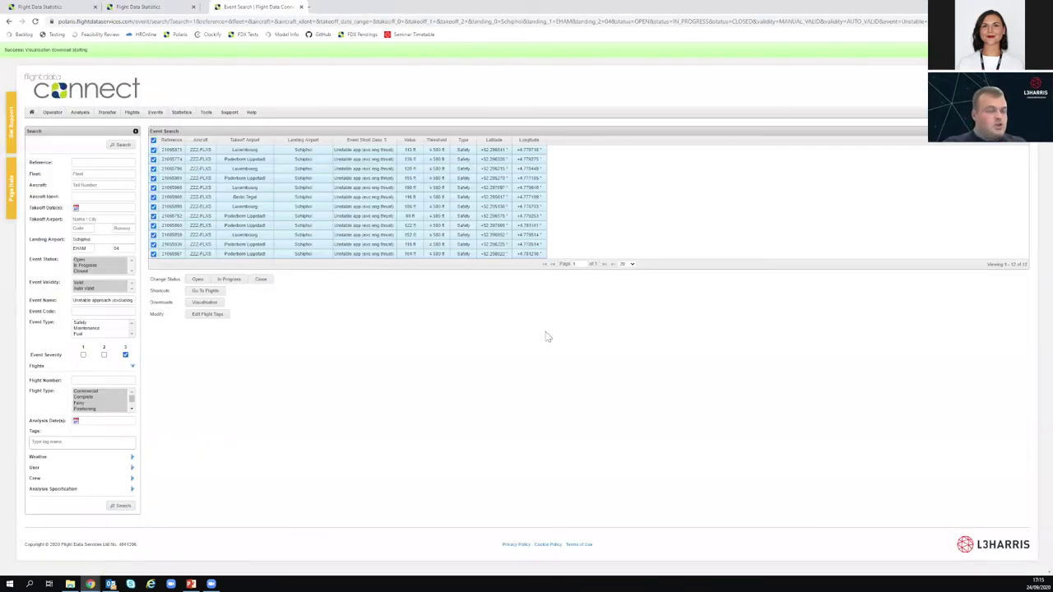
{"action": "key", "text": "ctrl+plus"}
{"action": "key", "text": "ctrl+plus"}
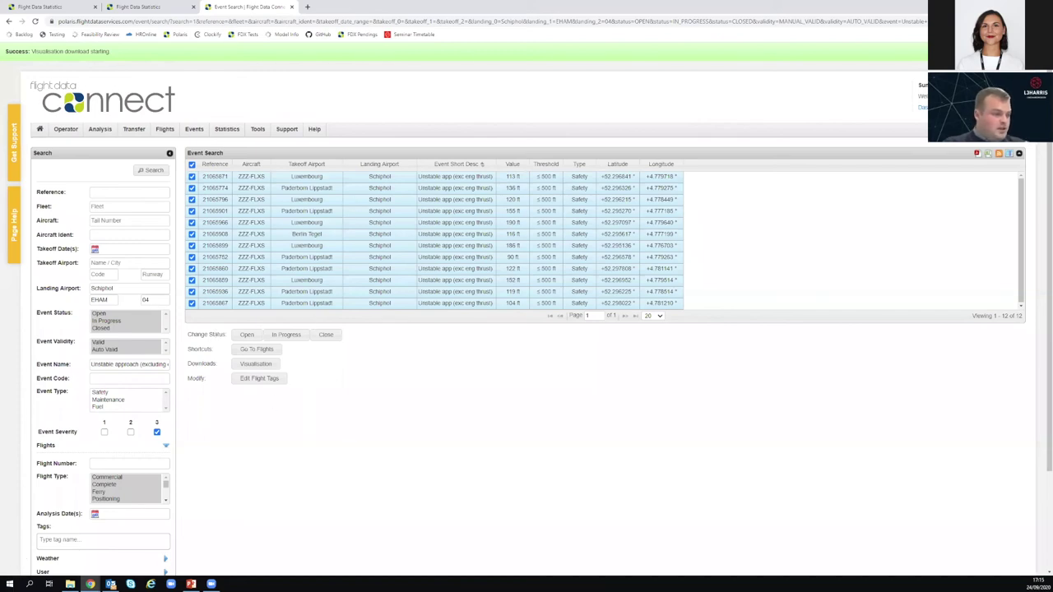
{"action": "middle_click", "coordinate": [219, 202]}
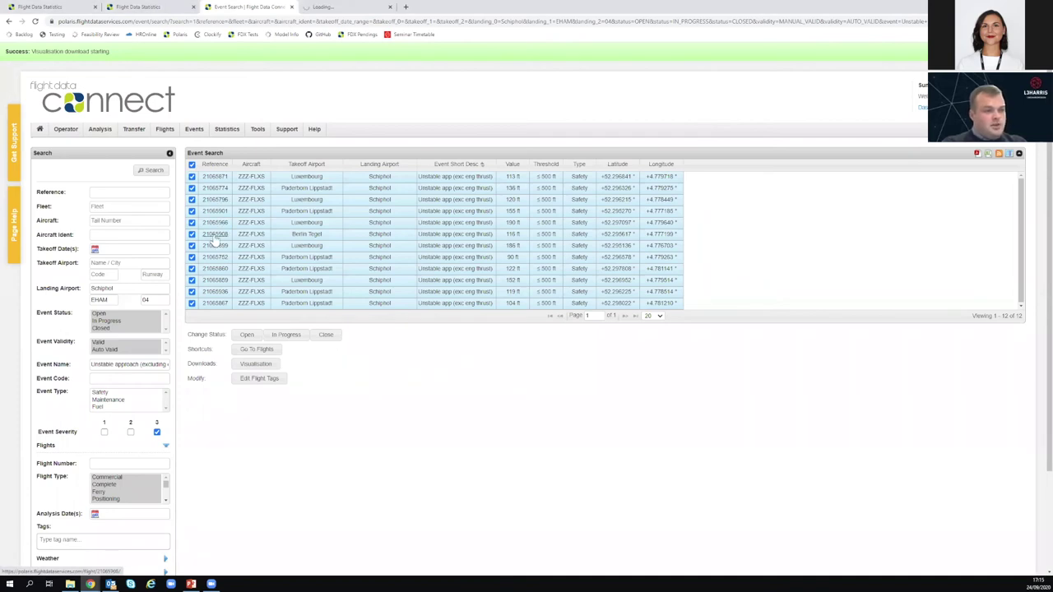
{"action": "middle_click", "coordinate": [215, 259]}
{"action": "middle_click", "coordinate": [214, 278]}
Step: Look through the details of the three opened flights, closing each one to return to the event search
{"action": "left_click", "coordinate": [325, 9]}
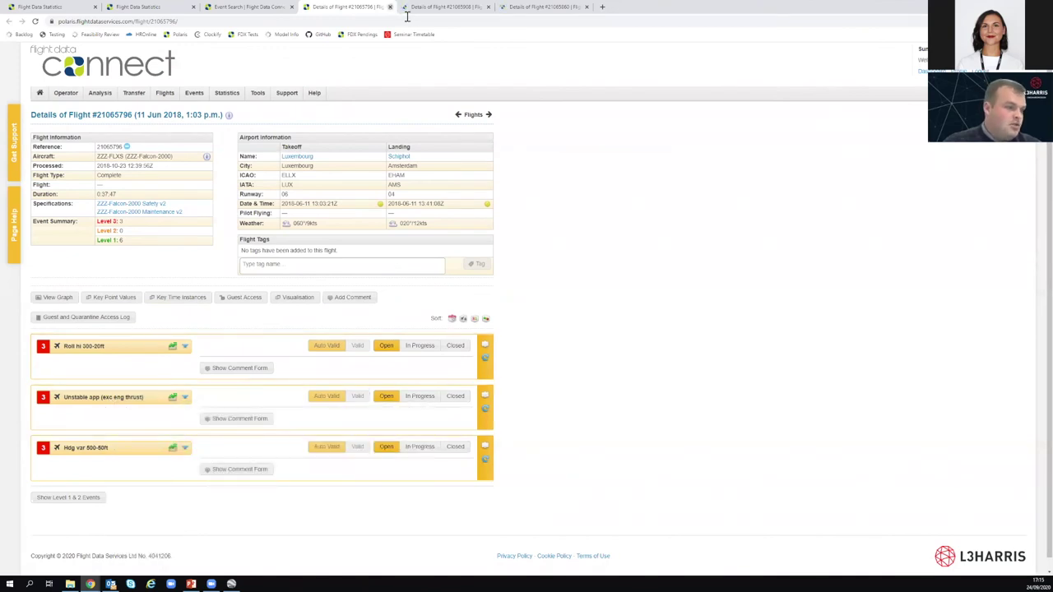
{"action": "key", "text": "ctrl+w"}
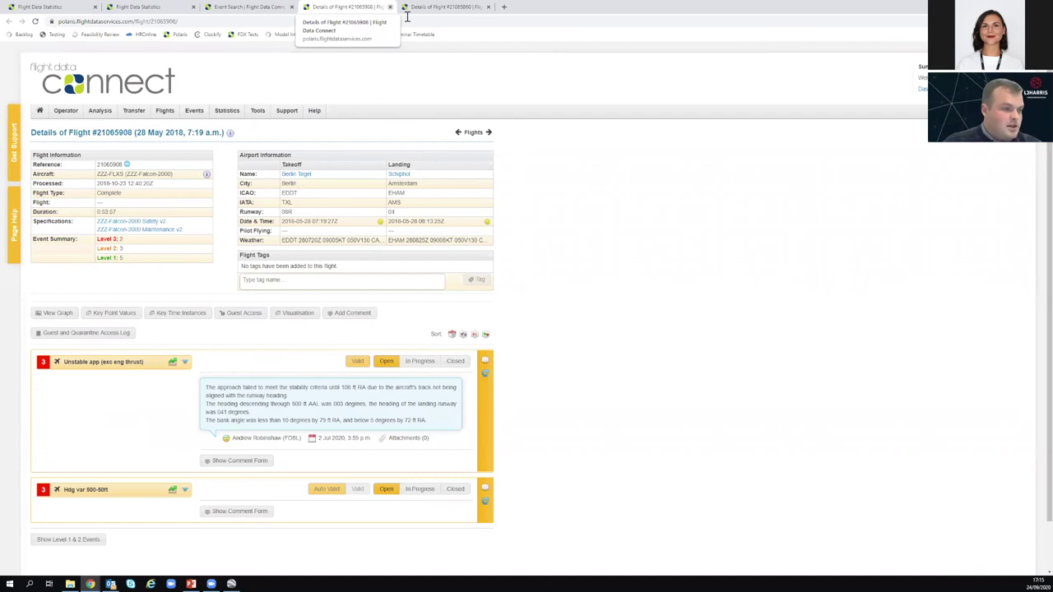
{"action": "key", "text": "ctrl+w"}
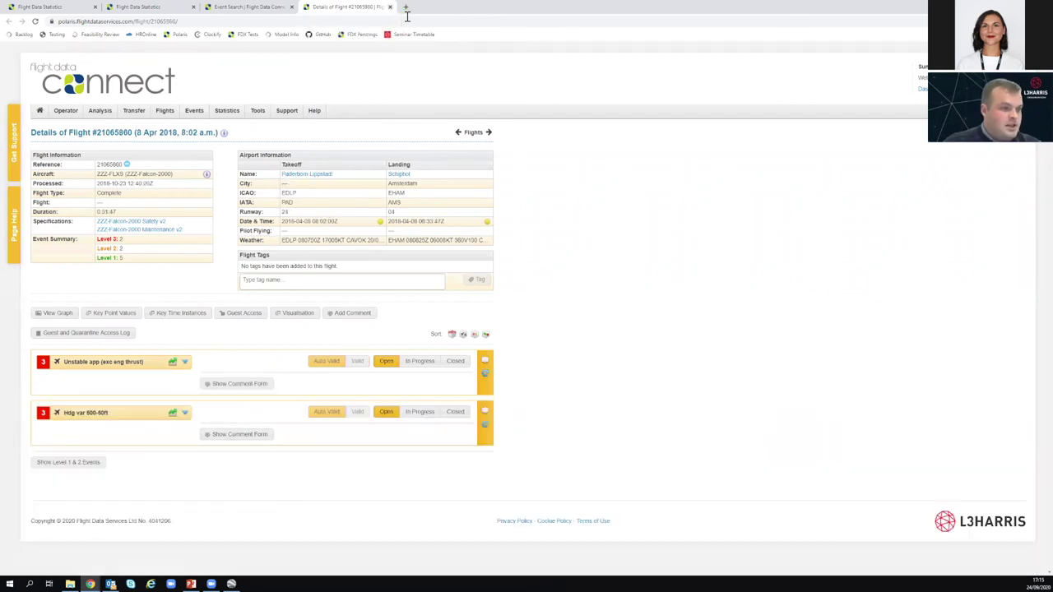
{"action": "key", "text": "ctrl+w"}
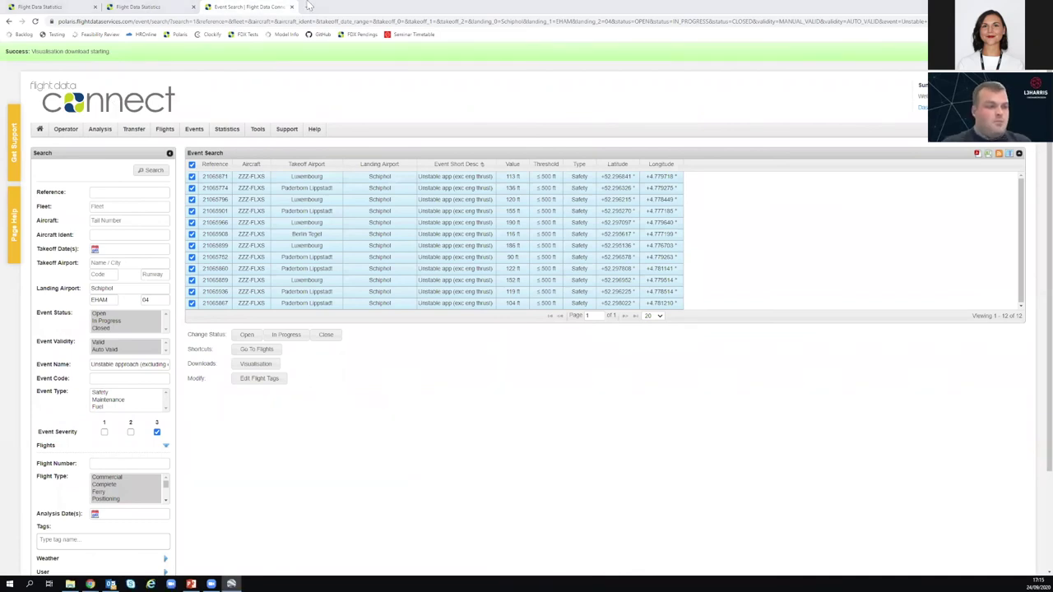
{"action": "key", "text": "ctrl+shift+Tab"}
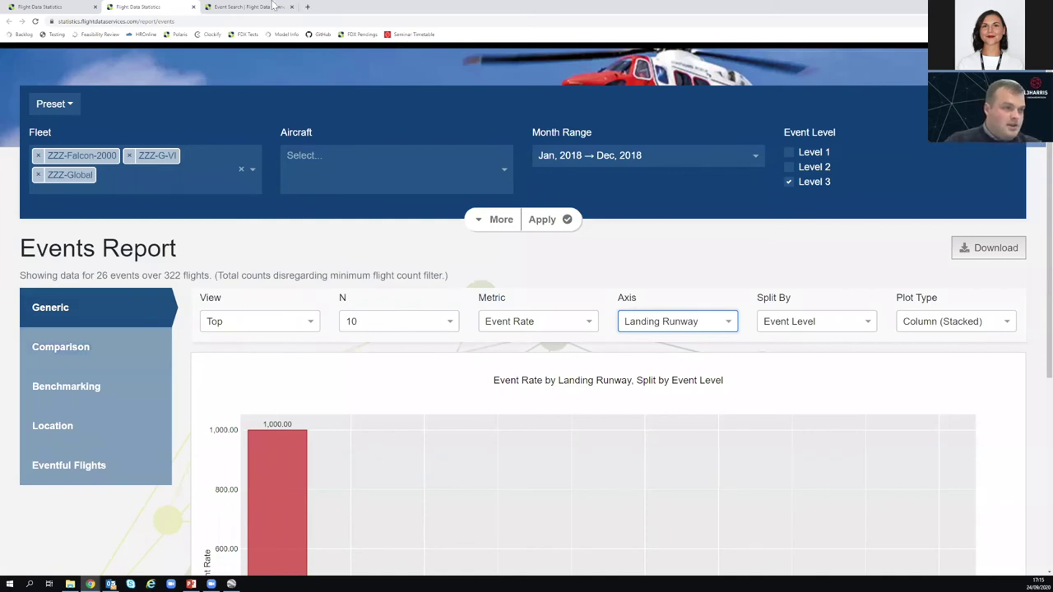
{"action": "key", "text": "ctrl+Tab"}
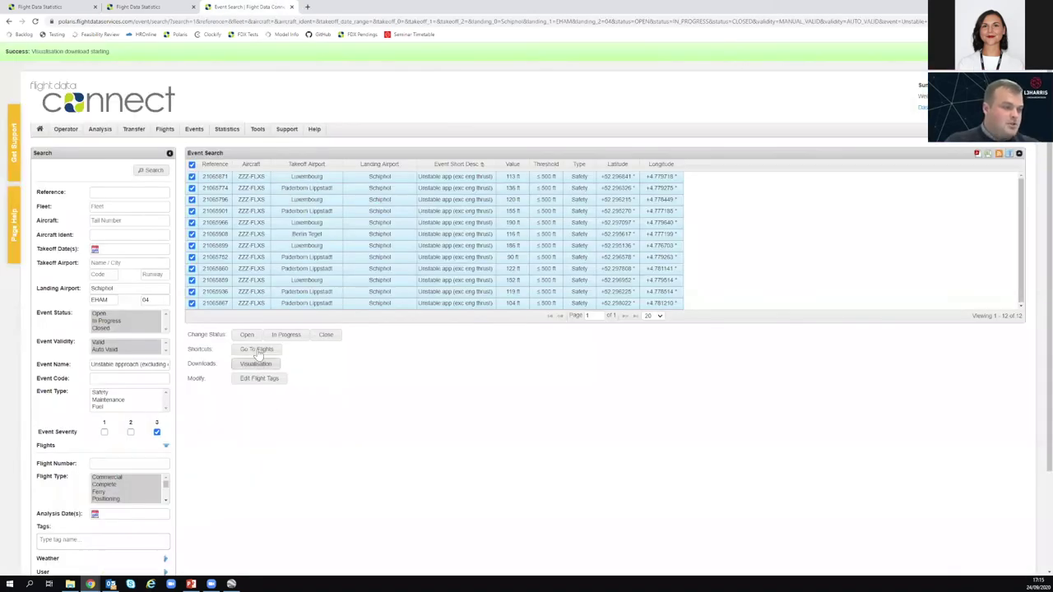
{"action": "key", "text": "ctrl+shift+Tab"}
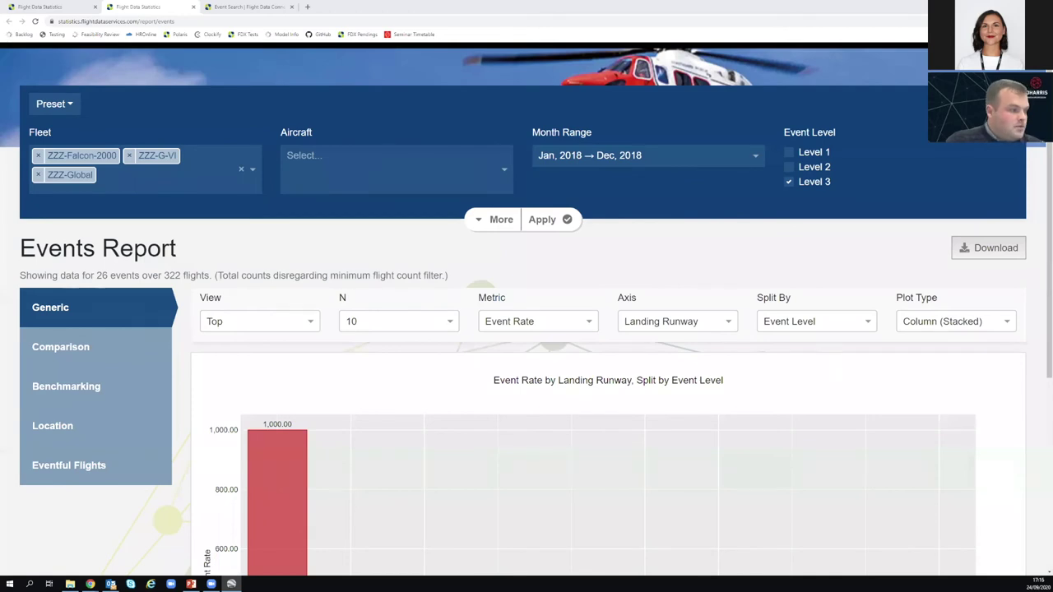
{"action": "key", "text": "alt+Tab"}
{"action": "key", "text": "ctrl+Tab"}
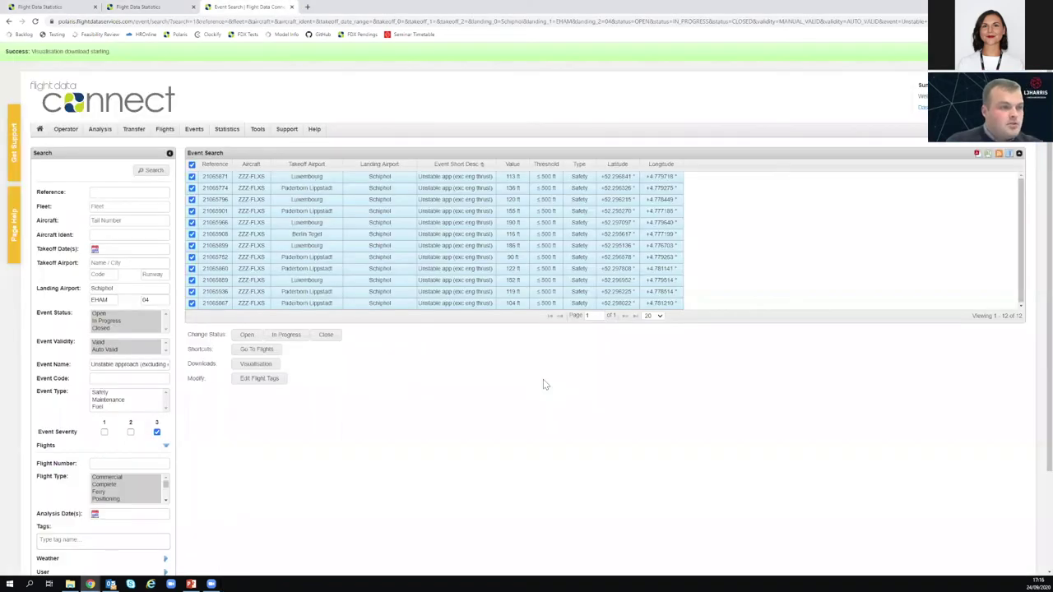
Step: Download a Google Earth (.kmz) visualisation of the selected Schiphol unstable approach events, covering 10 minutes before and after
{"action": "left_click", "coordinate": [252, 364]}
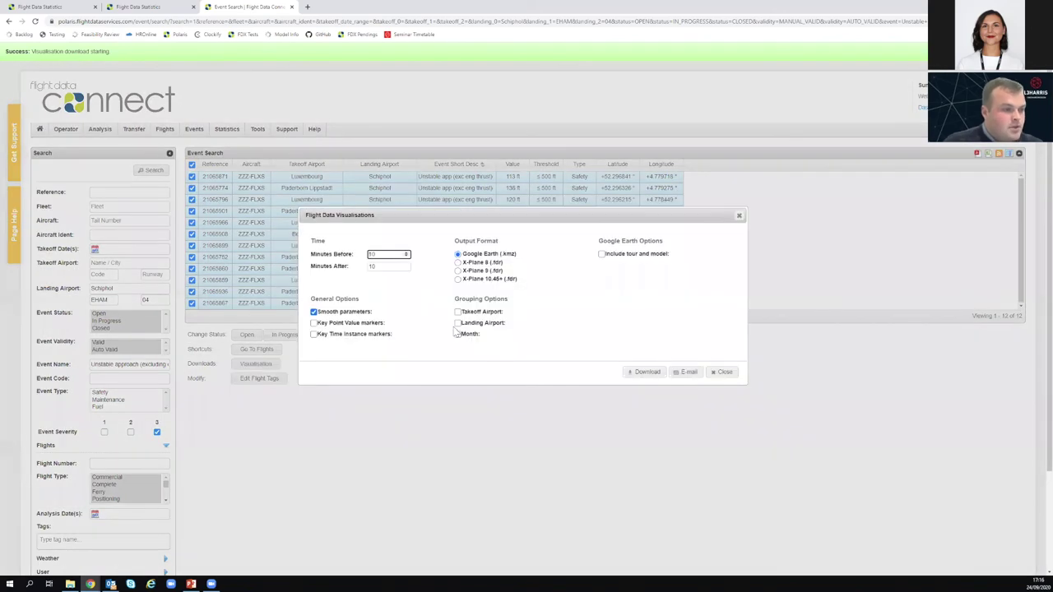
{"action": "left_click", "coordinate": [645, 373]}
{"action": "left_click_drag", "start_coordinate": [430, 172], "coordinate": [433, 168]}
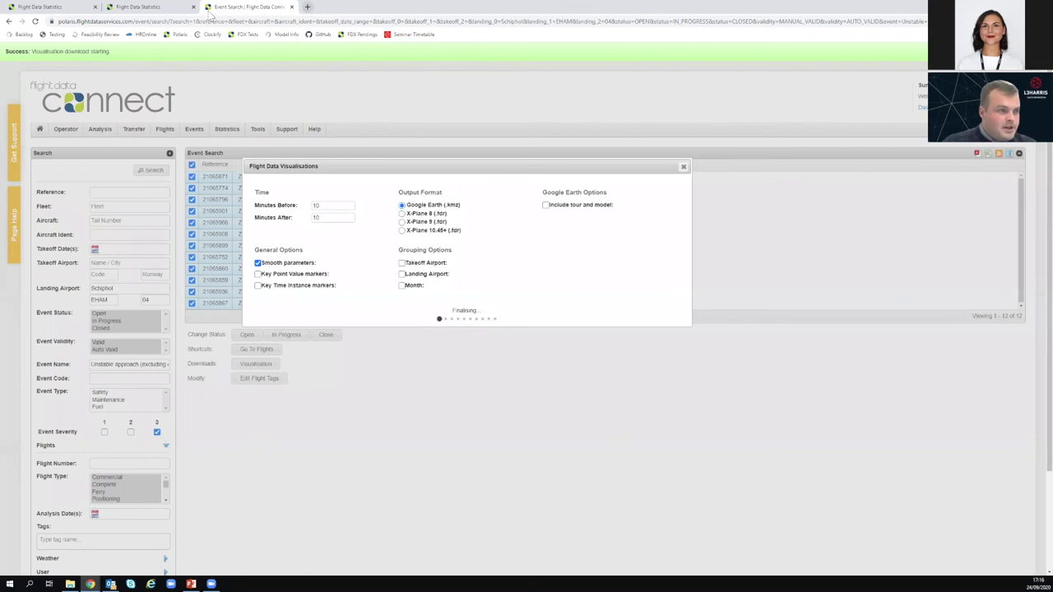
Step: Return to the Events Report, remove the unstable approach entry from the Event Name filter and apply the change
{"action": "left_click", "coordinate": [148, 9]}
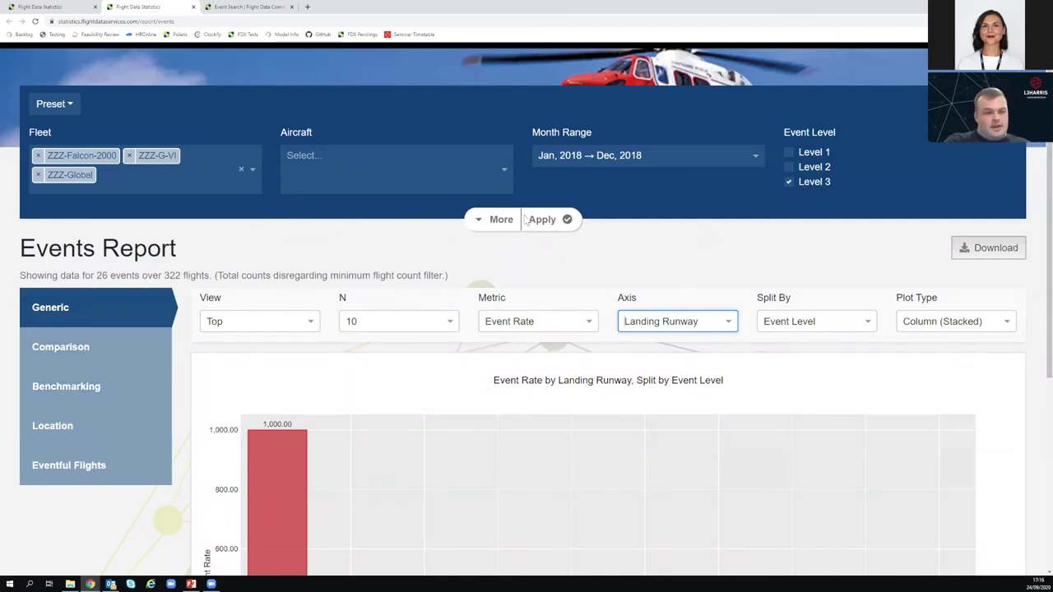
{"action": "scroll", "coordinate": [621, 338], "scroll_direction": "down", "scroll_amount": 1}
{"action": "left_click", "coordinate": [501, 178]}
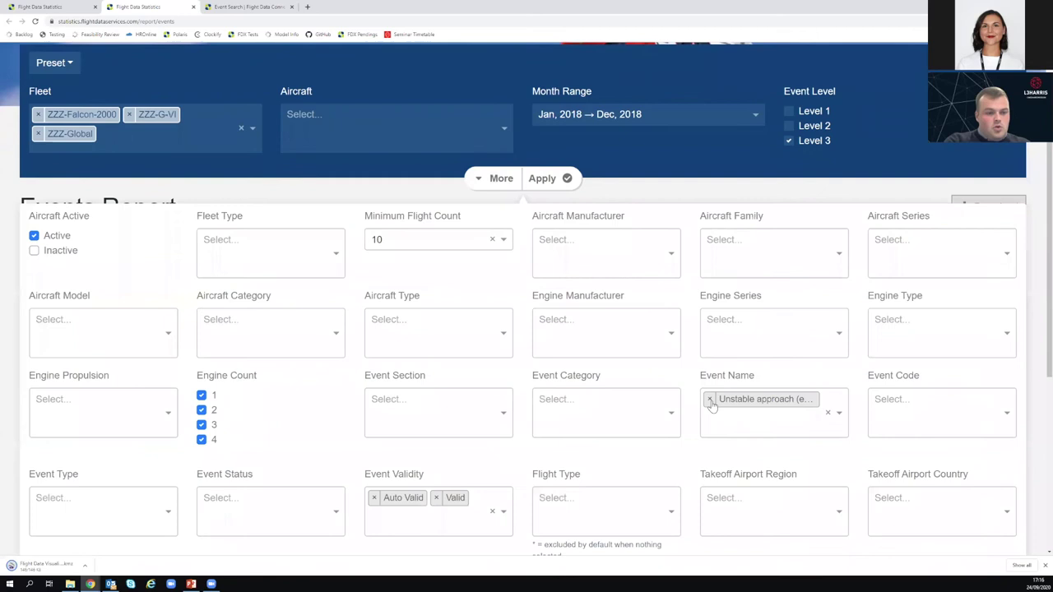
{"action": "left_click", "coordinate": [711, 402]}
{"action": "left_click", "coordinate": [544, 183]}
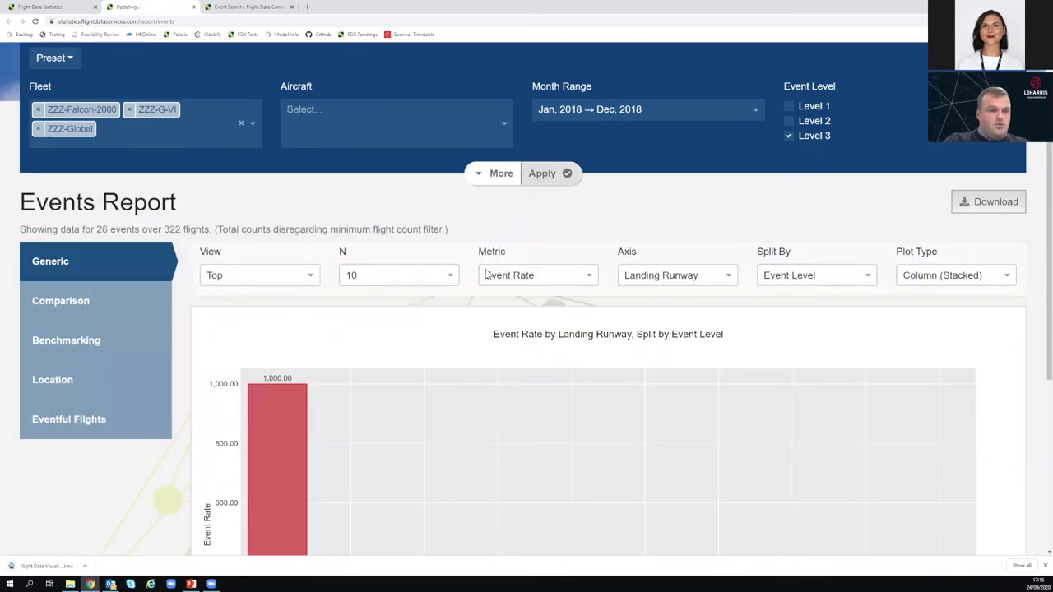
Step: Set the Minimum Flight Count filter to 1 and apply it to the report
{"action": "left_click", "coordinate": [499, 175]}
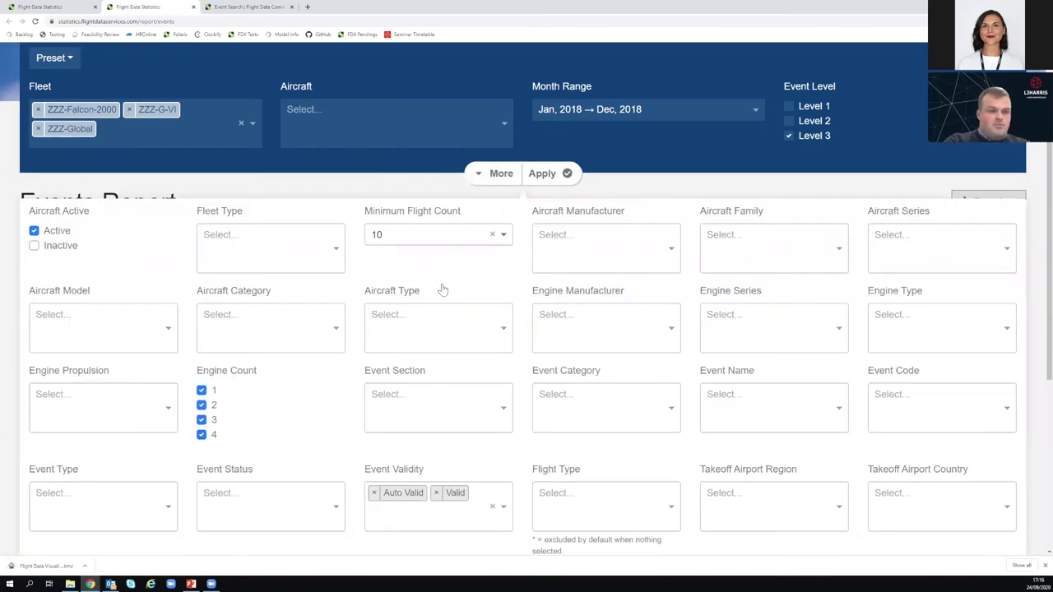
{"action": "left_click", "coordinate": [436, 238]}
{"action": "left_click", "coordinate": [427, 254]}
{"action": "left_click", "coordinate": [555, 182]}
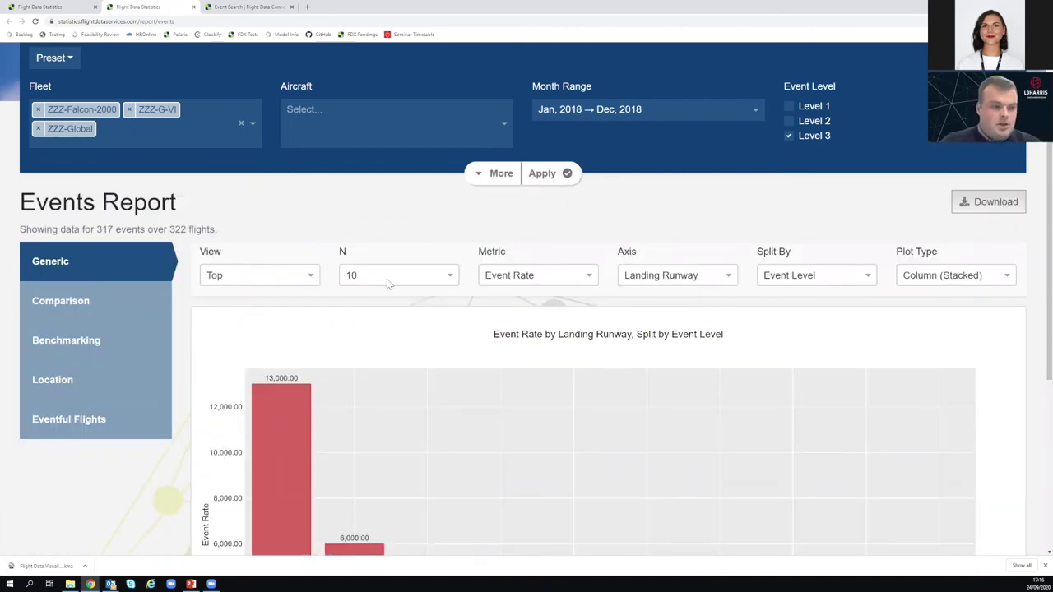
Step: Change the event rate chart's axis to Month
{"action": "scroll", "coordinate": [350, 241], "scroll_direction": "down", "scroll_amount": 1}
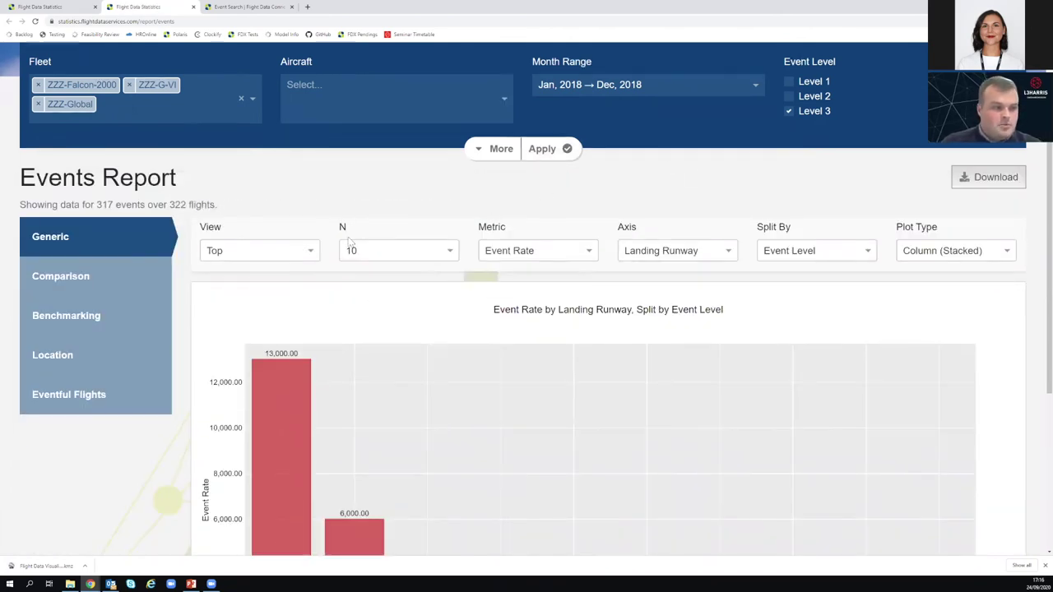
{"action": "scroll", "coordinate": [609, 248], "scroll_direction": "down", "scroll_amount": 1}
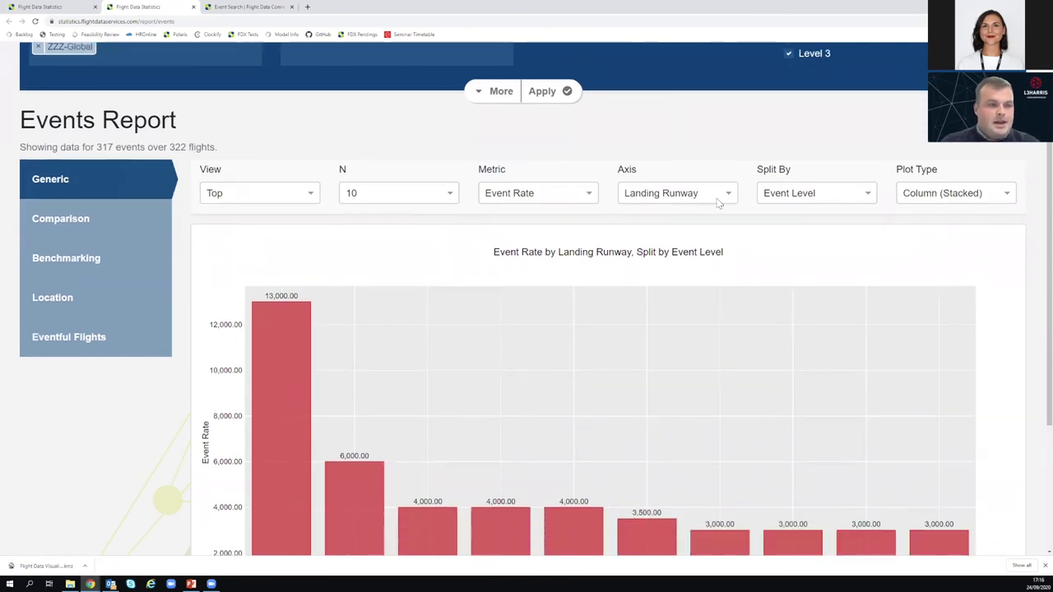
{"action": "left_click", "coordinate": [727, 198]}
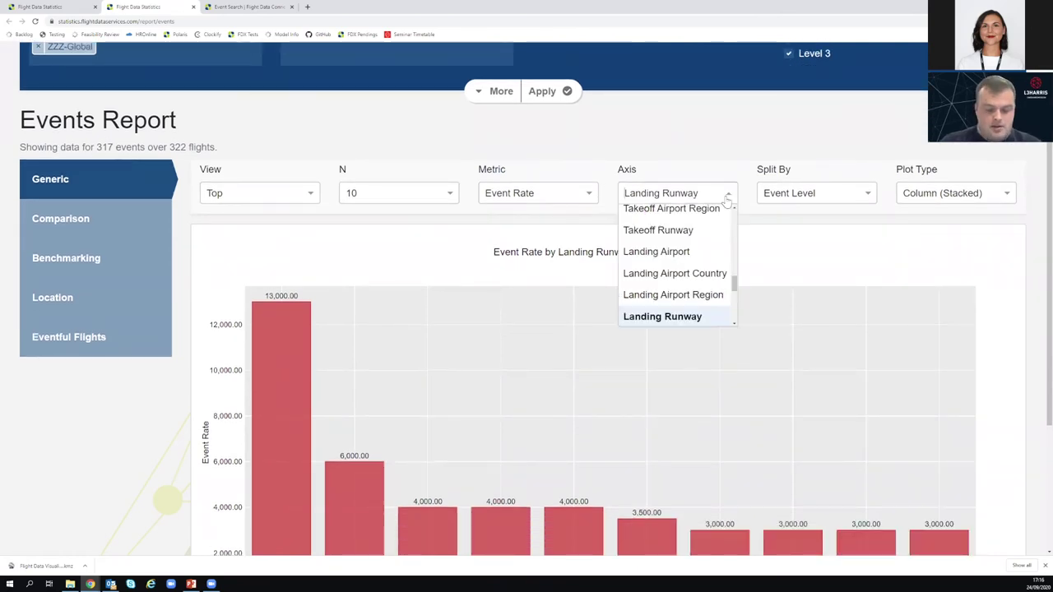
{"action": "type", "text": "month"}
{"action": "left_click", "coordinate": [662, 239]}
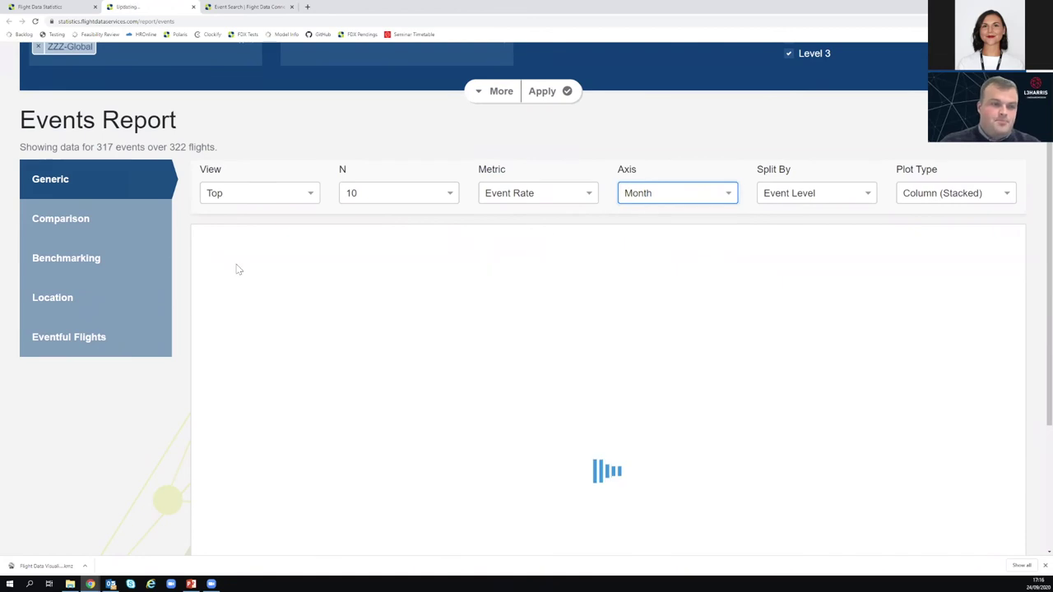
Step: Show all months instead of the top 10 in the event rate chart and shift its vertical axis range
{"action": "scroll", "coordinate": [185, 277], "scroll_direction": "down", "scroll_amount": 4}
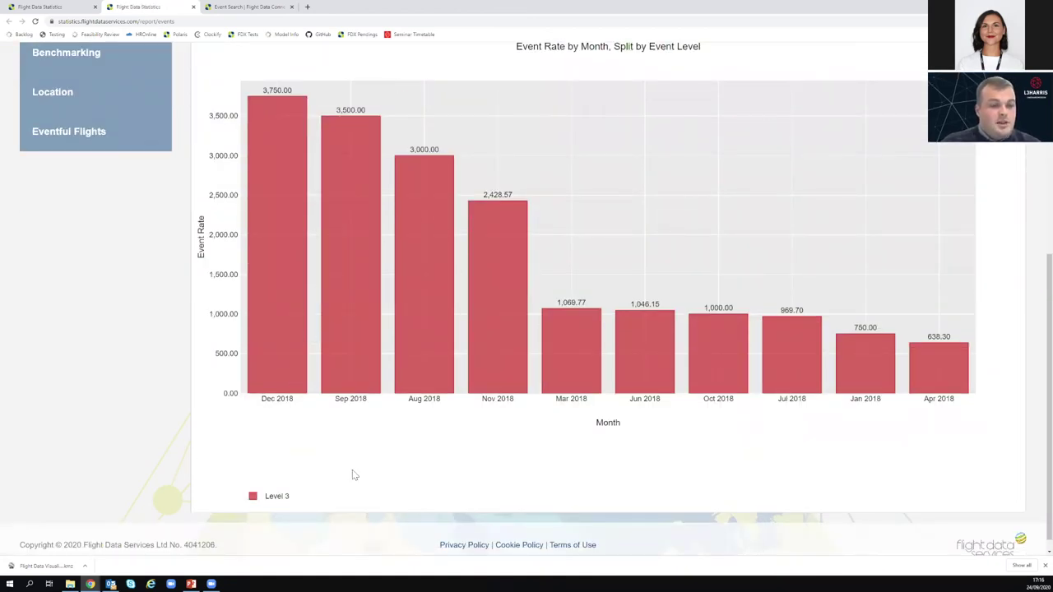
{"action": "scroll", "coordinate": [352, 475], "scroll_direction": "up", "scroll_amount": 1}
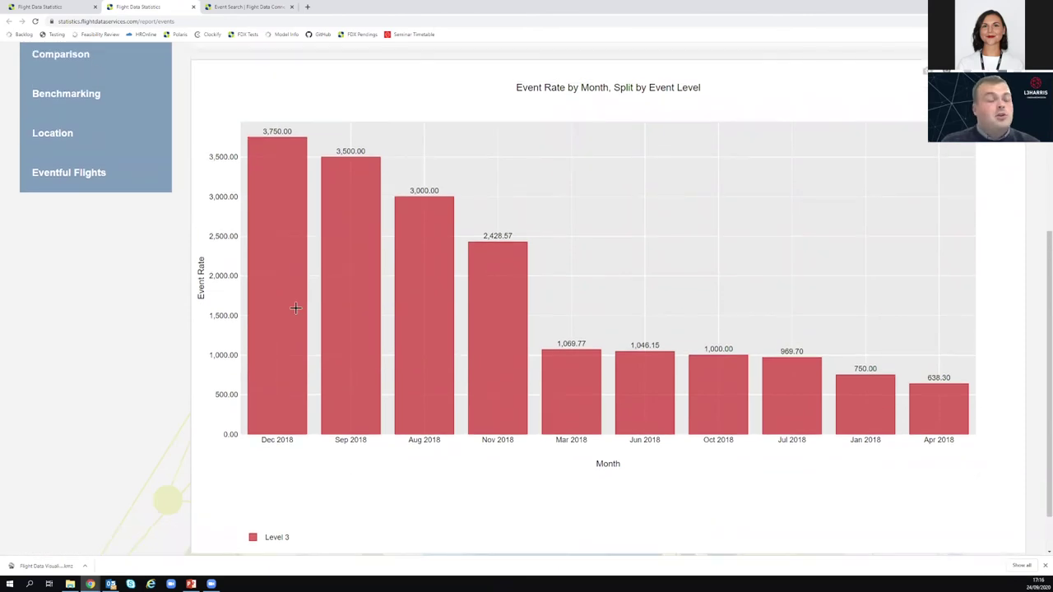
{"action": "scroll", "coordinate": [332, 313], "scroll_direction": "up", "scroll_amount": 1}
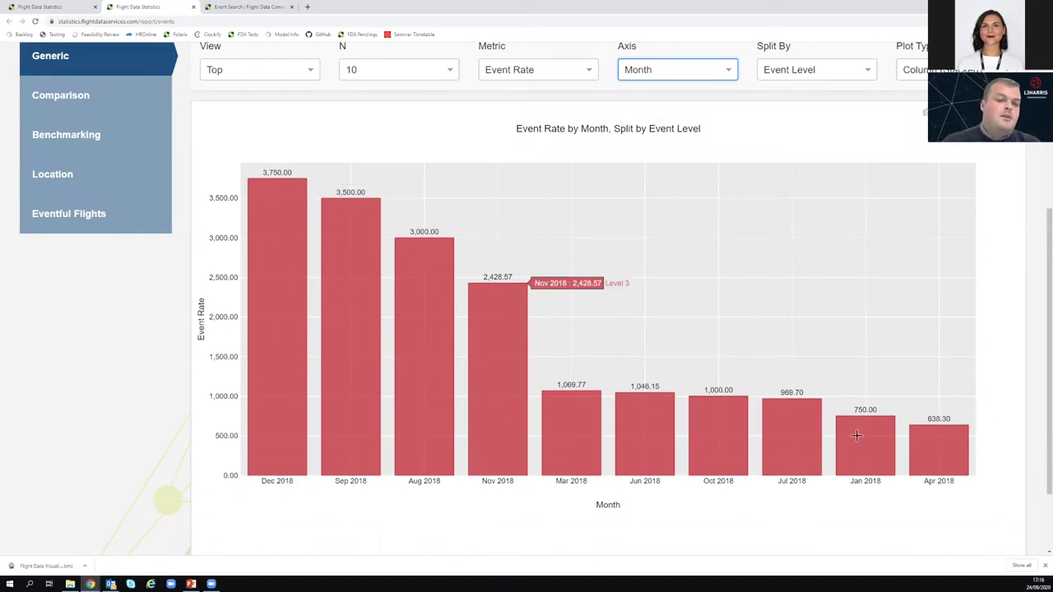
{"action": "left_click", "coordinate": [308, 74]}
{"action": "left_click", "coordinate": [217, 133]}
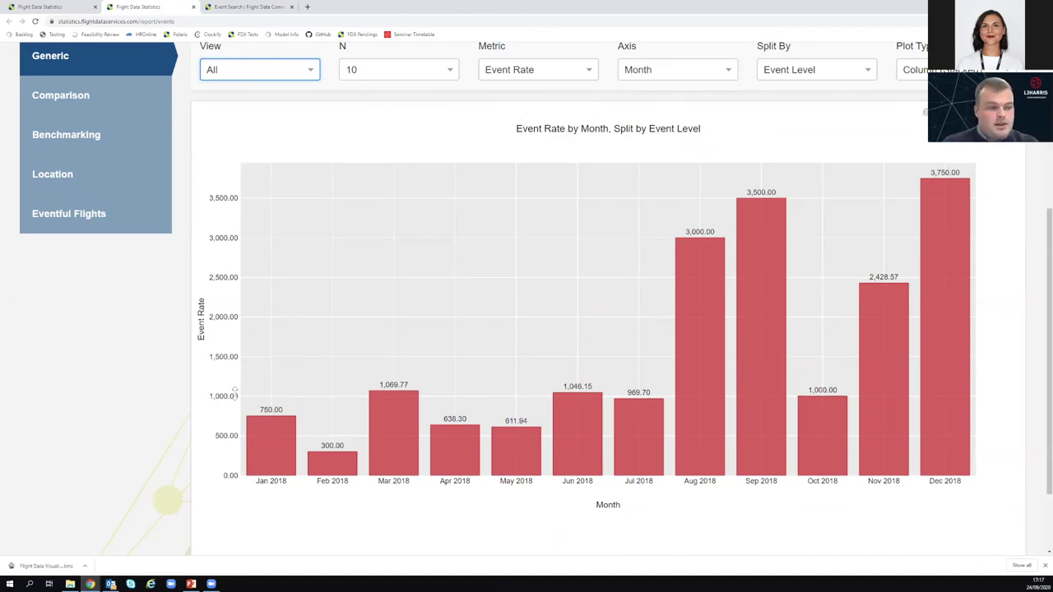
{"action": "left_click_drag", "start_coordinate": [235, 397], "coordinate": [237, 438]}
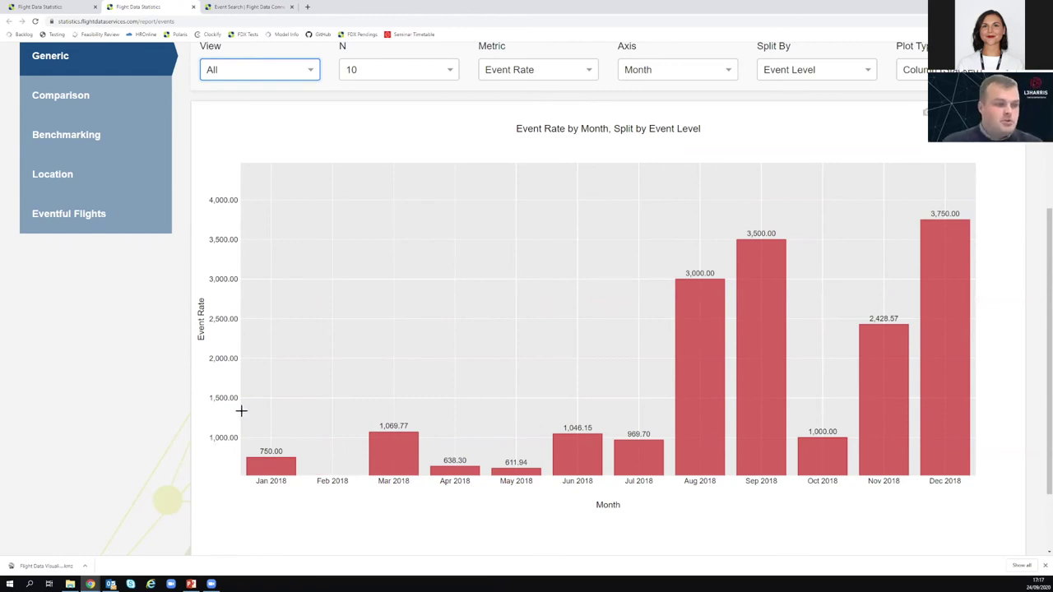
{"action": "left_click_drag", "start_coordinate": [230, 364], "coordinate": [236, 301]}
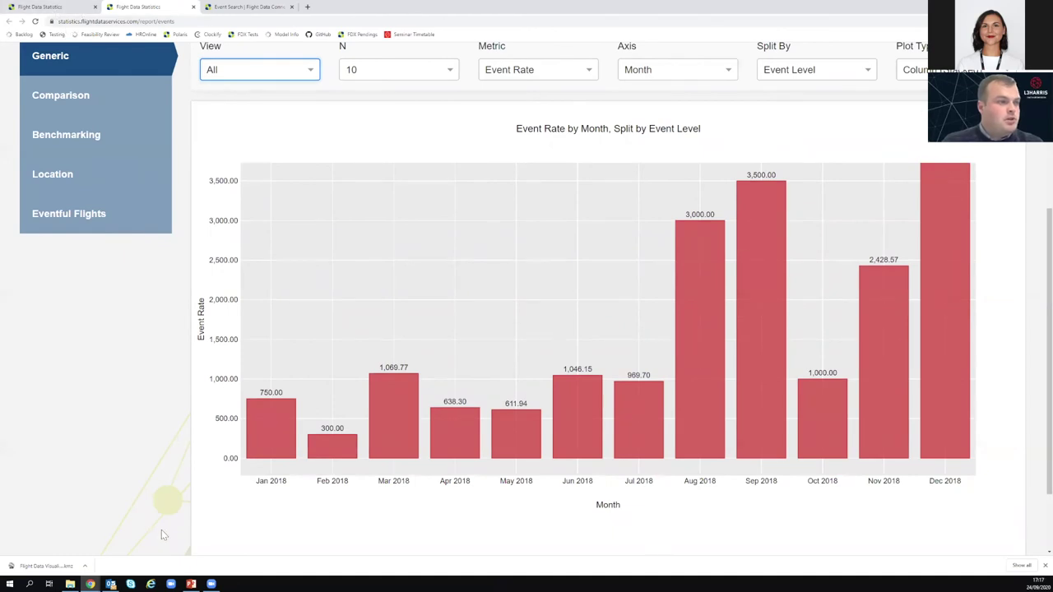
Step: Open the downloaded .kmz visualisation, and close the Event Search and Events Report pages to get back to the KPV Report
{"action": "left_click", "coordinate": [64, 565]}
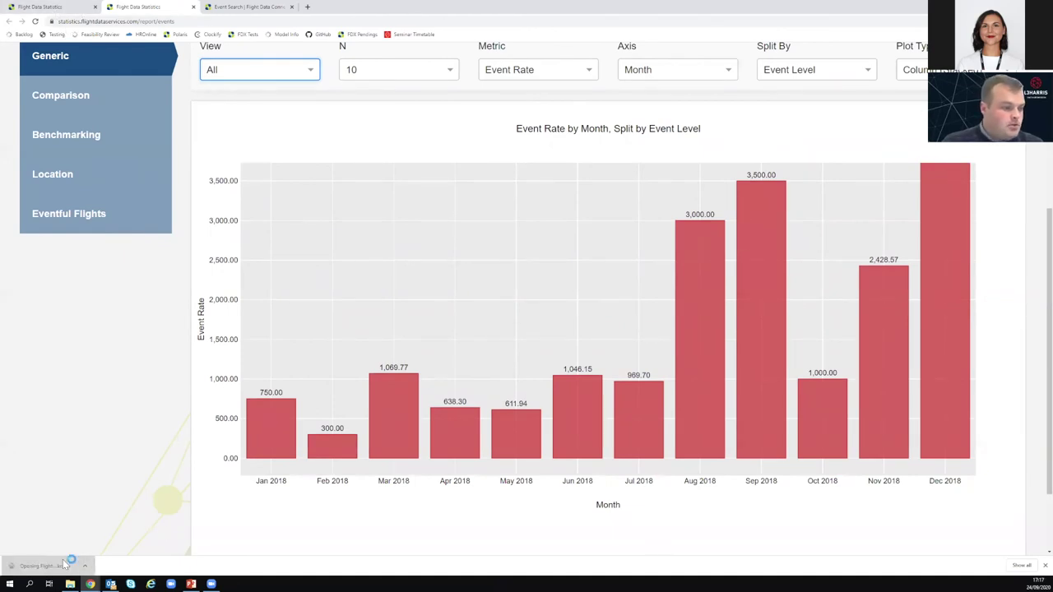
{"action": "left_click", "coordinate": [243, 8]}
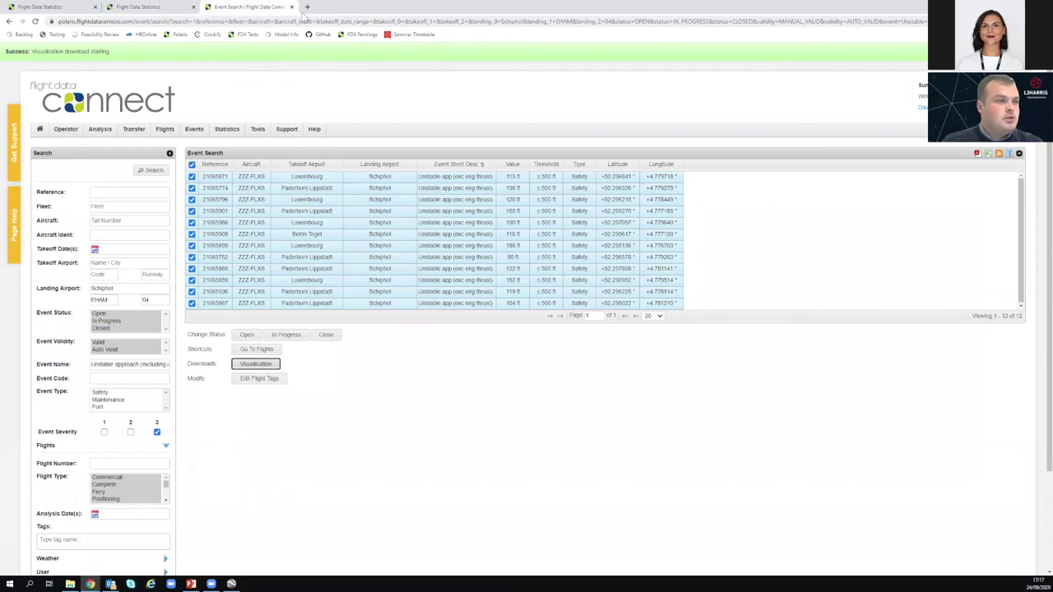
{"action": "key", "text": "ctrl+w"}
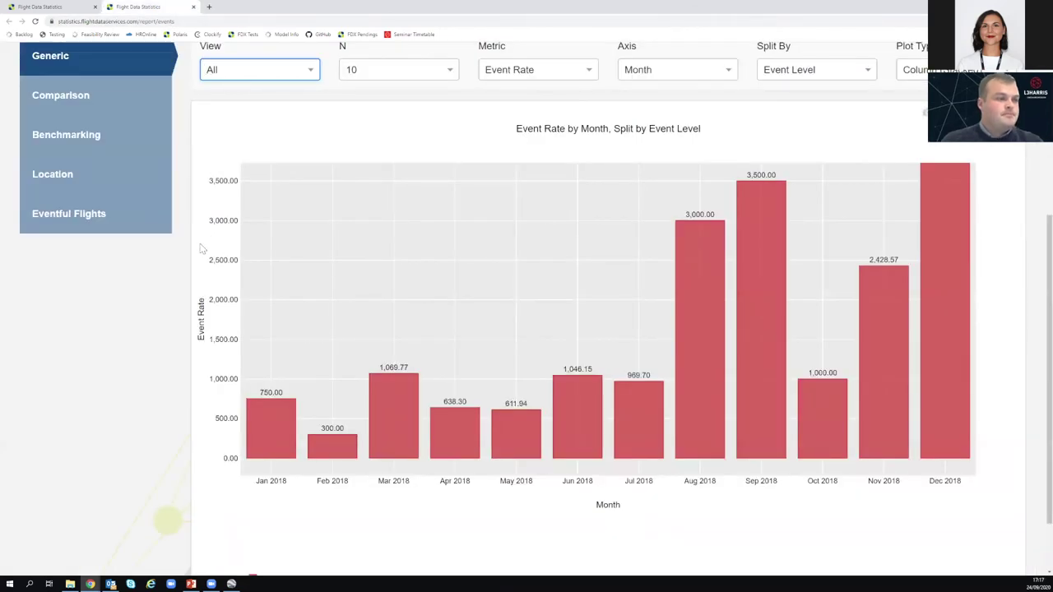
{"action": "scroll", "coordinate": [203, 249], "scroll_direction": "up", "scroll_amount": 3}
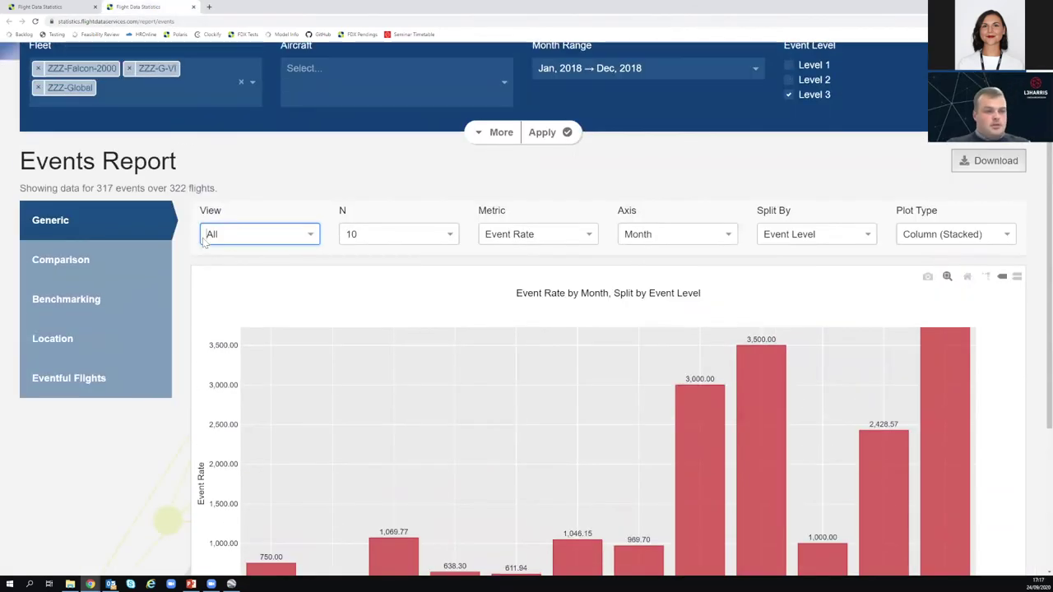
{"action": "left_click", "coordinate": [193, 7]}
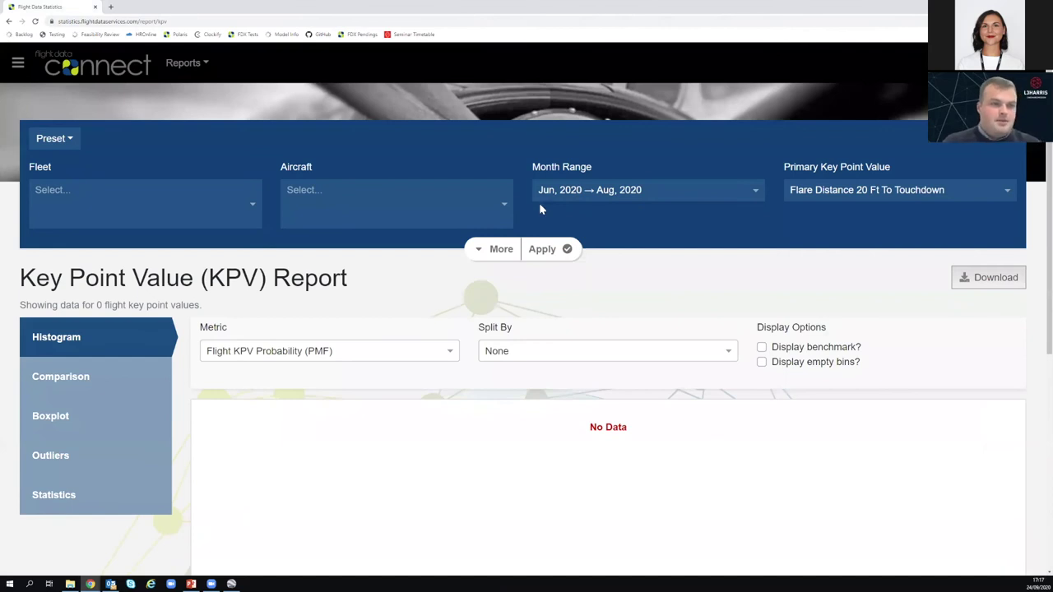
Step: Set the KPV Report's month range to Jan 2018 through Dec 2018 and apply it
{"action": "left_click", "coordinate": [738, 196]}
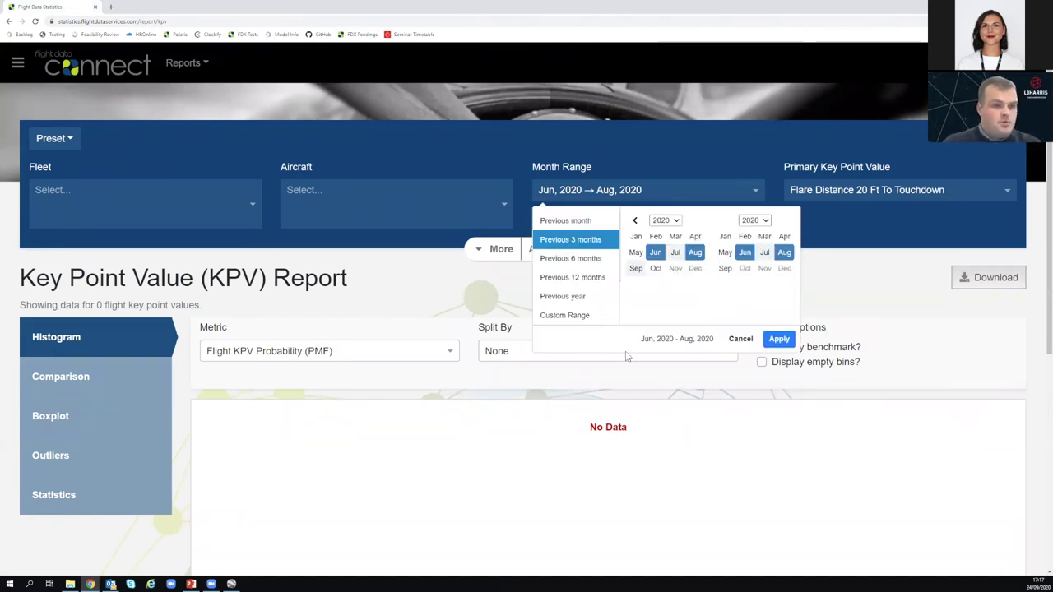
{"action": "left_click", "coordinate": [635, 220]}
{"action": "left_click", "coordinate": [634, 220]}
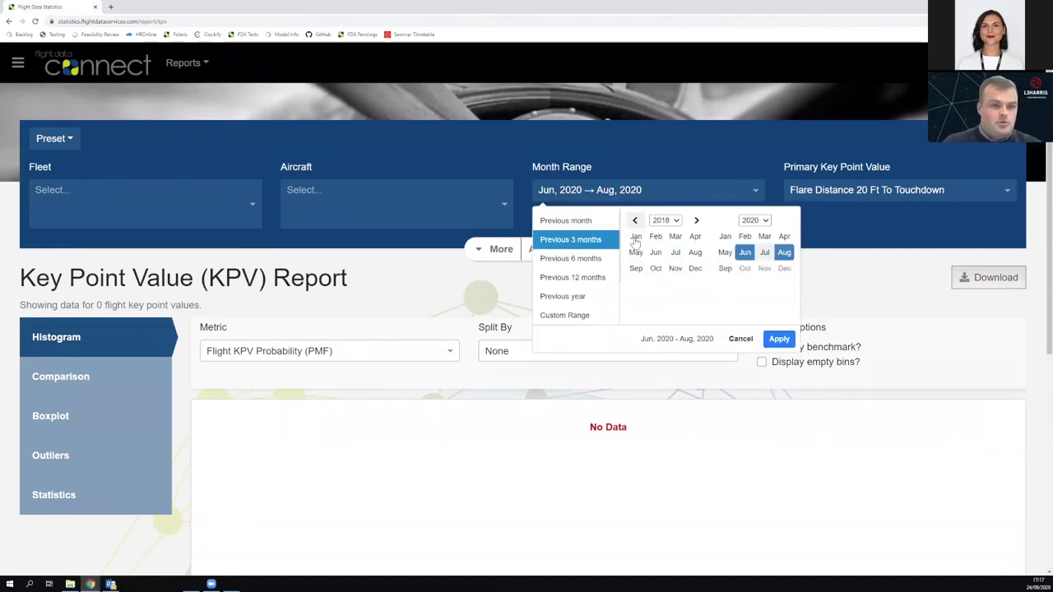
{"action": "left_click", "coordinate": [636, 236]}
{"action": "left_click", "coordinate": [724, 220]}
{"action": "left_click", "coordinate": [724, 219]}
{"action": "left_click", "coordinate": [784, 268]}
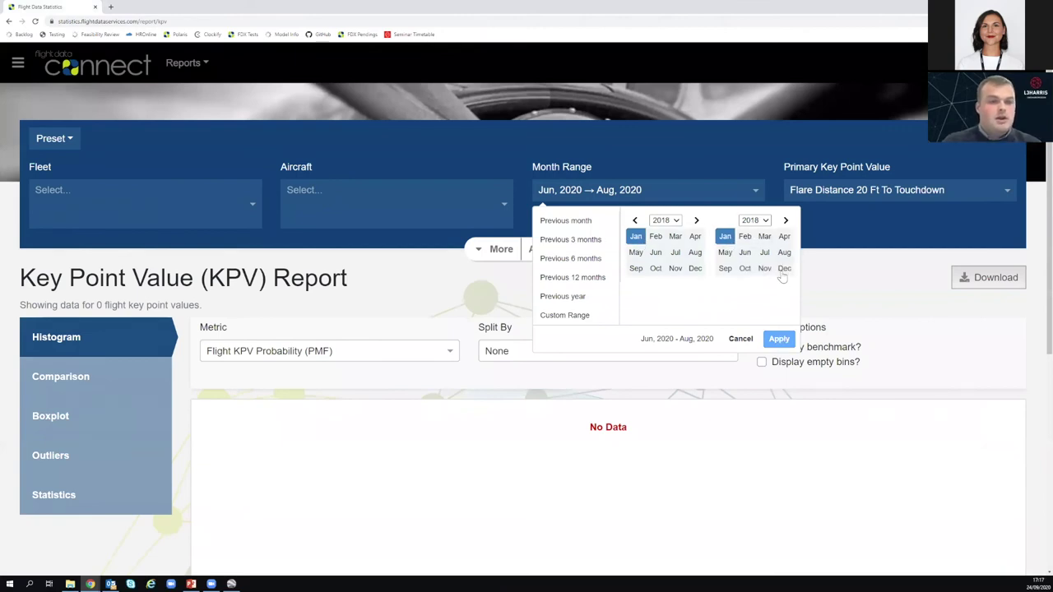
{"action": "left_click", "coordinate": [780, 339]}
{"action": "left_click", "coordinate": [558, 250]}
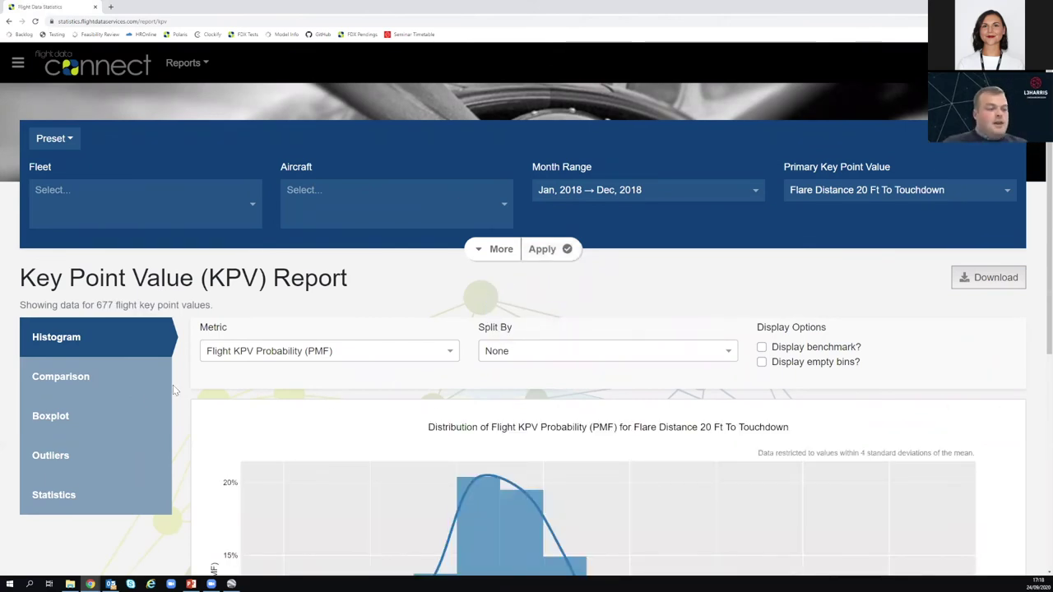
Step: Filter the KPV Report to the ZZZ-Falcon-2000 fleet and apply the filter
{"action": "scroll", "coordinate": [175, 386], "scroll_direction": "down", "scroll_amount": 1}
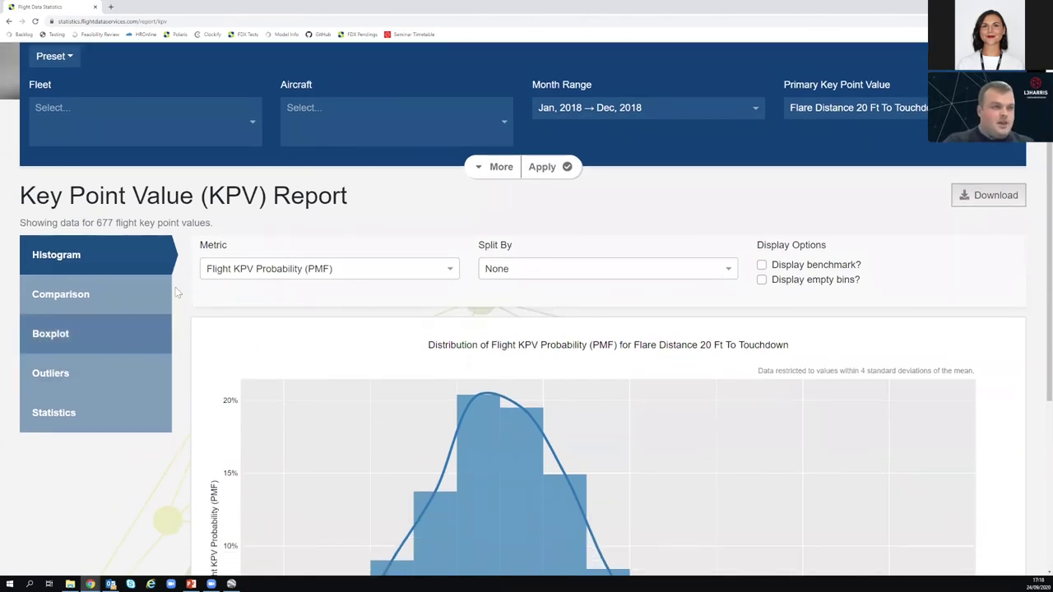
{"action": "left_click", "coordinate": [232, 124]}
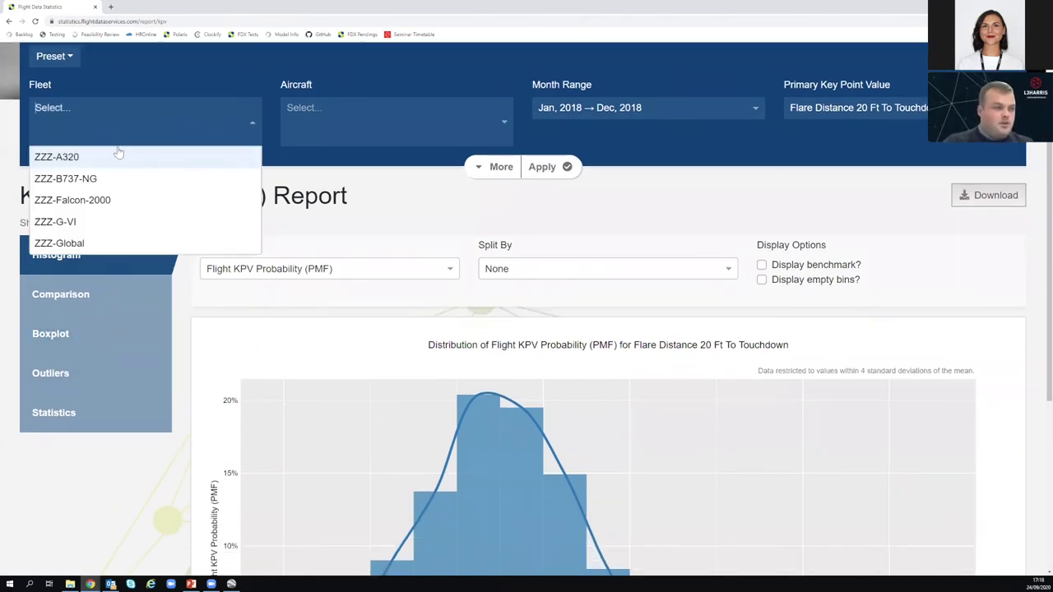
{"action": "left_click", "coordinate": [96, 207]}
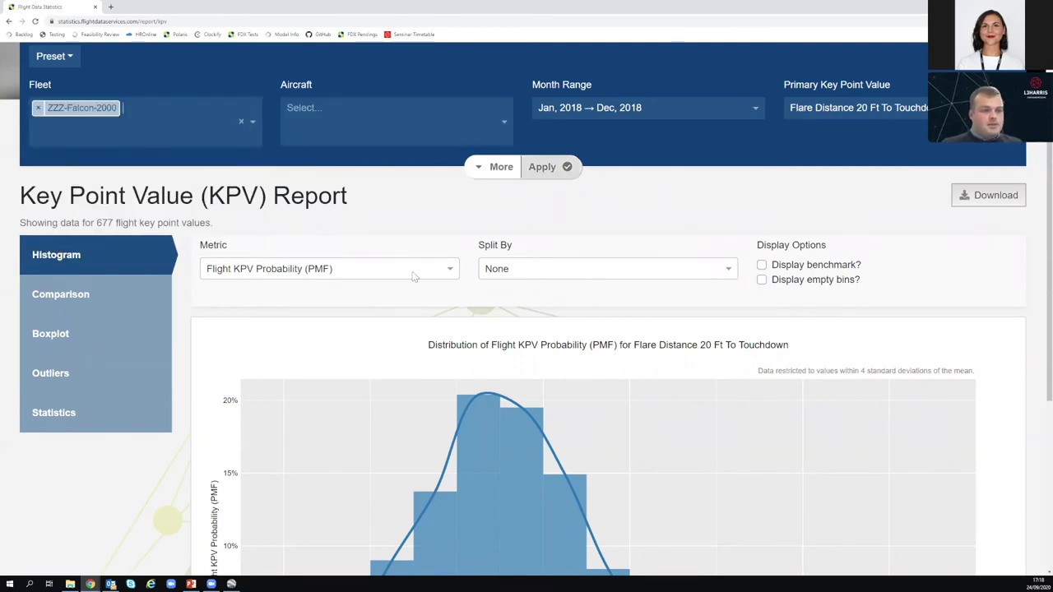
{"action": "left_click", "coordinate": [542, 166]}
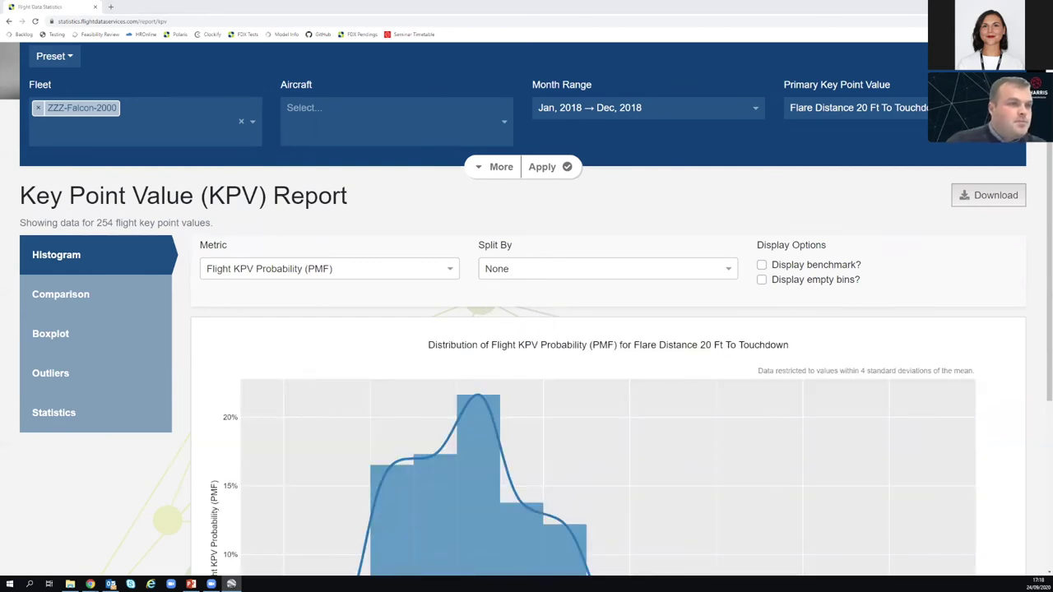
Step: Switch to Google Earth Pro and examine the unstable approach tracks and event markers near the Schiphol runway threshold from several angles
{"action": "key", "text": "alt+Tab"}
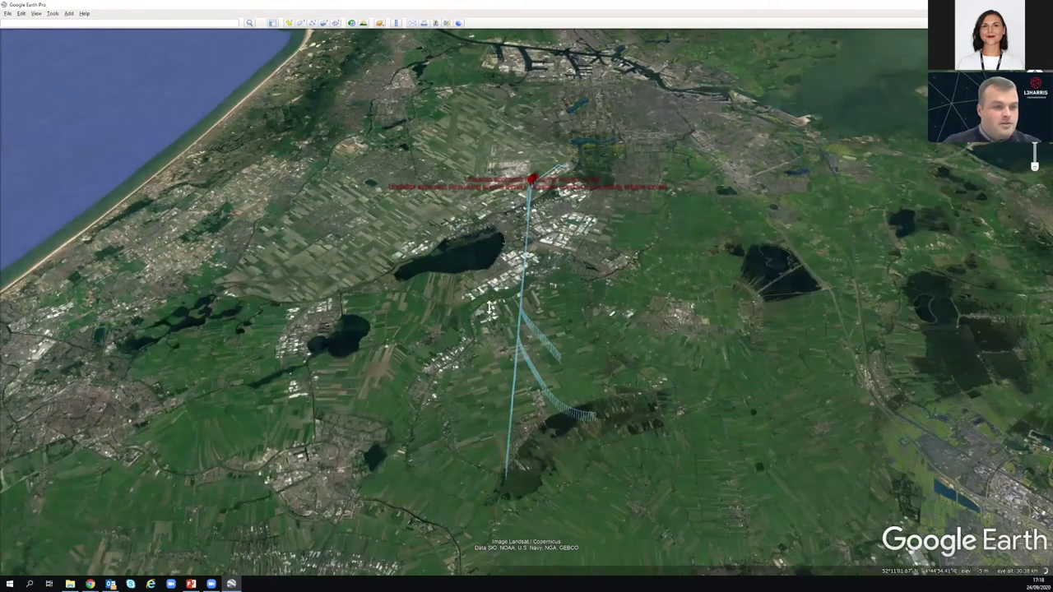
{"action": "scroll", "coordinate": [460, 156], "scroll_direction": "up", "scroll_amount": 3}
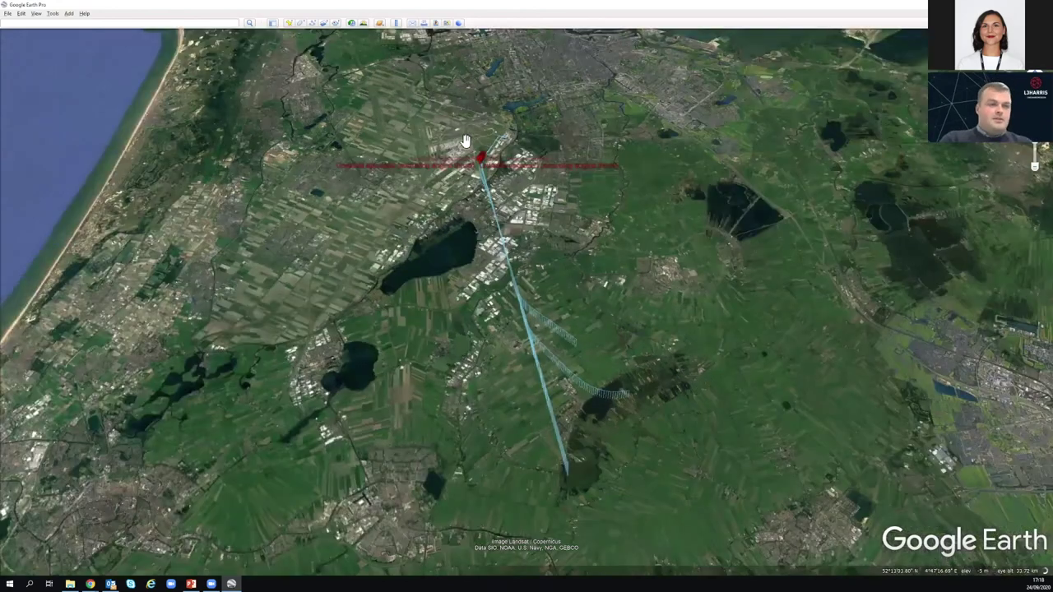
{"action": "scroll", "coordinate": [502, 153], "scroll_direction": "up", "scroll_amount": 1}
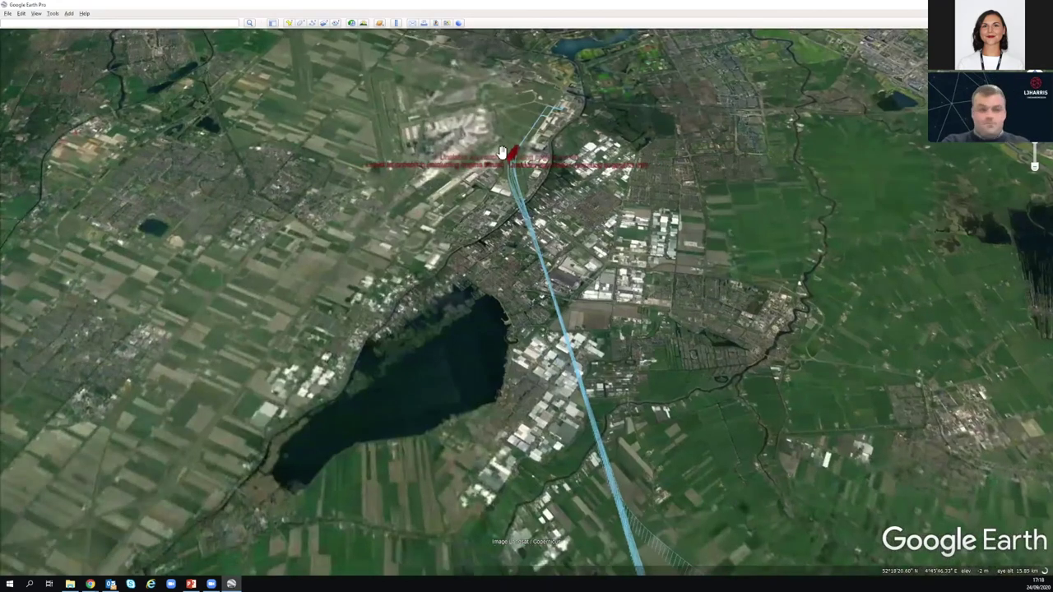
{"action": "scroll", "coordinate": [510, 205], "scroll_direction": "up", "scroll_amount": 1}
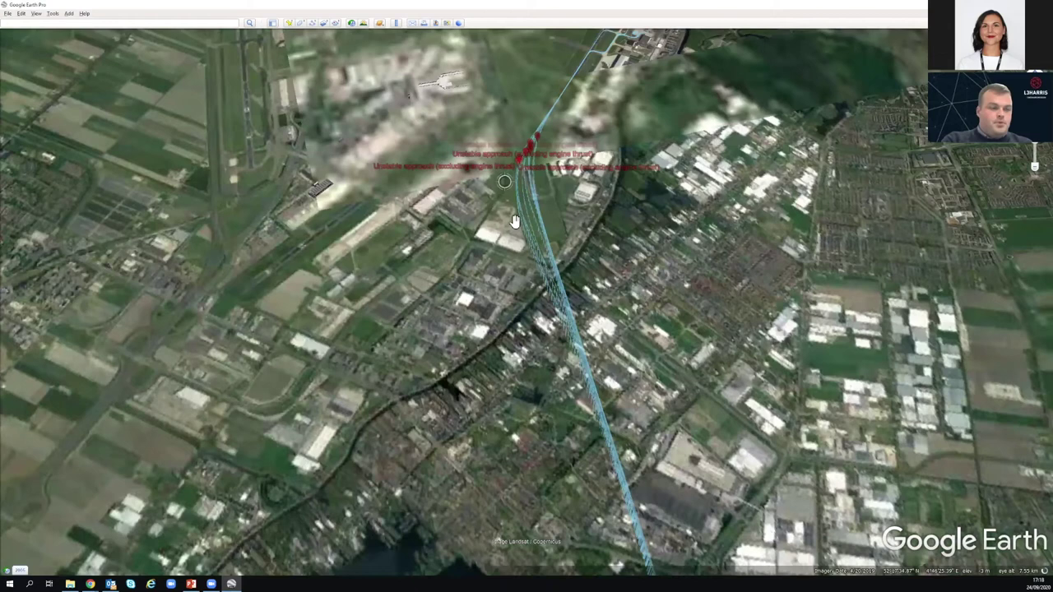
{"action": "scroll", "coordinate": [487, 276], "scroll_direction": "up", "scroll_amount": 1}
{"action": "scroll", "coordinate": [536, 191], "scroll_direction": "down", "scroll_amount": 2}
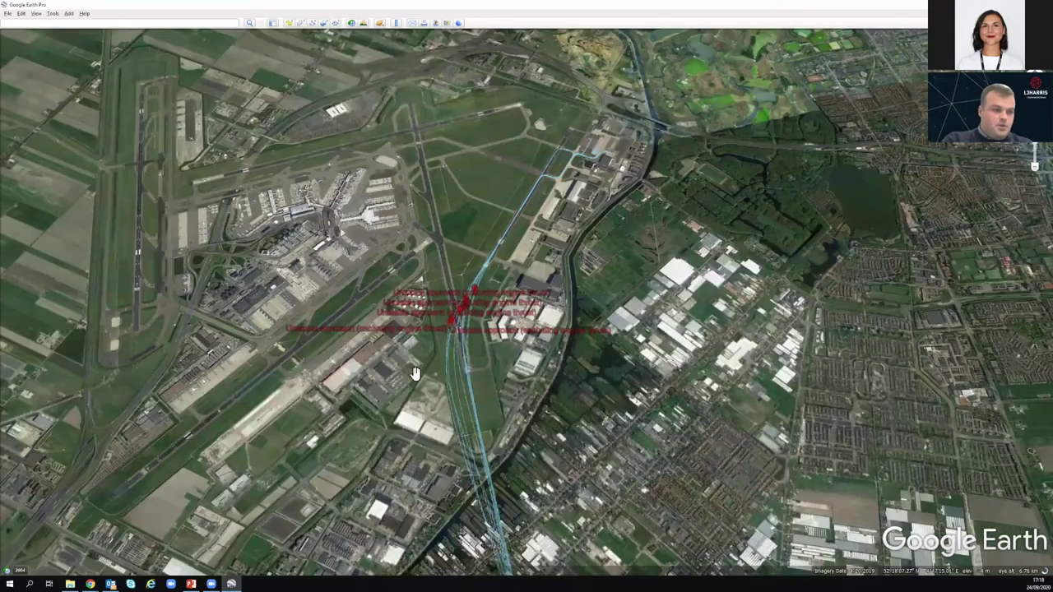
{"action": "scroll", "coordinate": [481, 339], "scroll_direction": "up", "scroll_amount": 1}
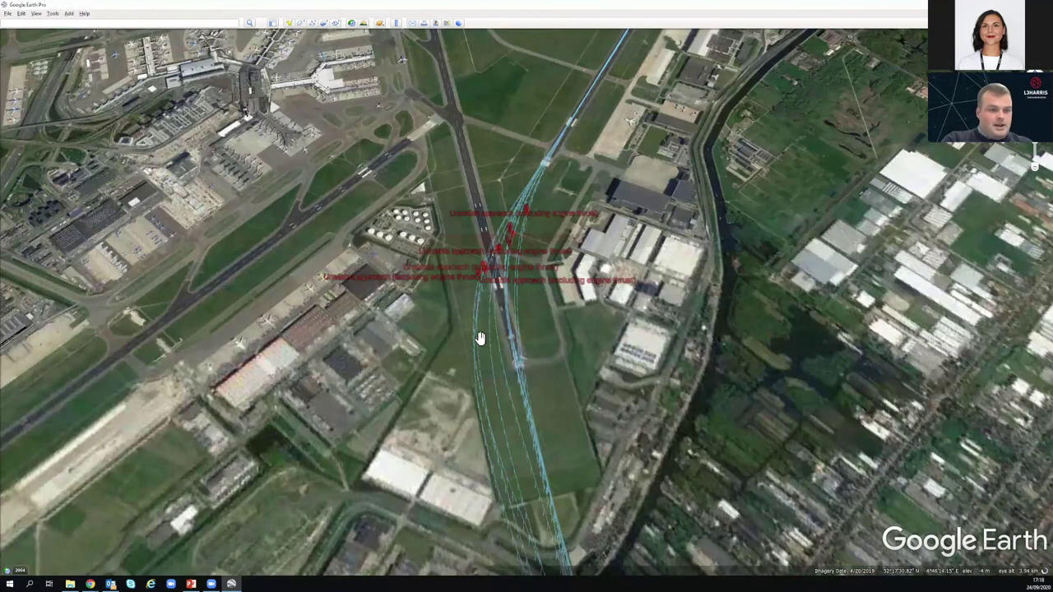
{"action": "scroll", "coordinate": [526, 365], "scroll_direction": "up", "scroll_amount": 1}
{"action": "left_click_drag", "start_coordinate": [611, 400], "coordinate": [754, 407]}
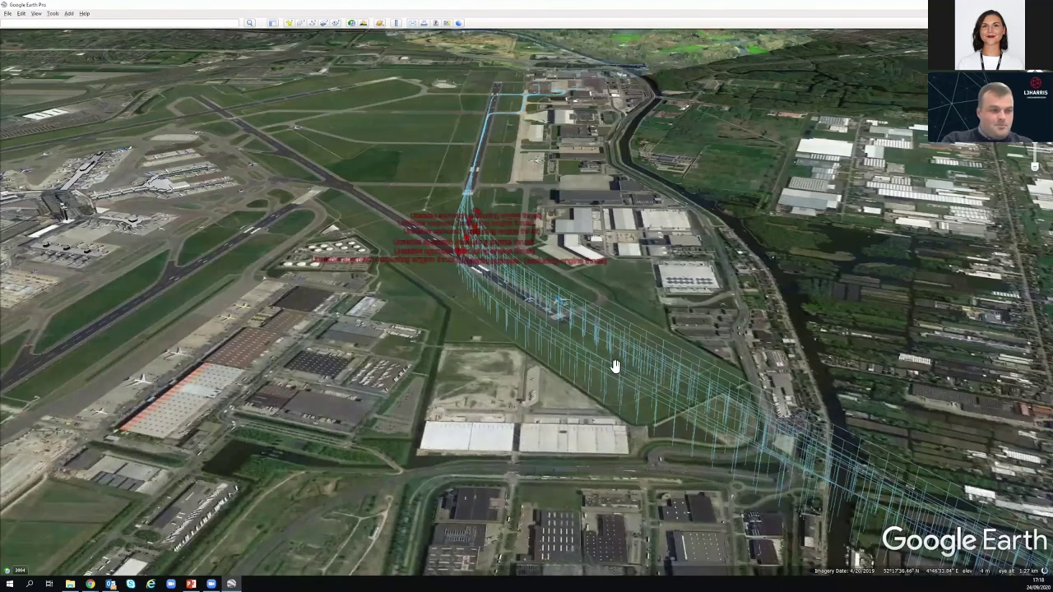
{"action": "left_click_drag", "start_coordinate": [509, 377], "coordinate": [574, 275]}
{"action": "scroll", "coordinate": [574, 274], "scroll_direction": "up", "scroll_amount": 2}
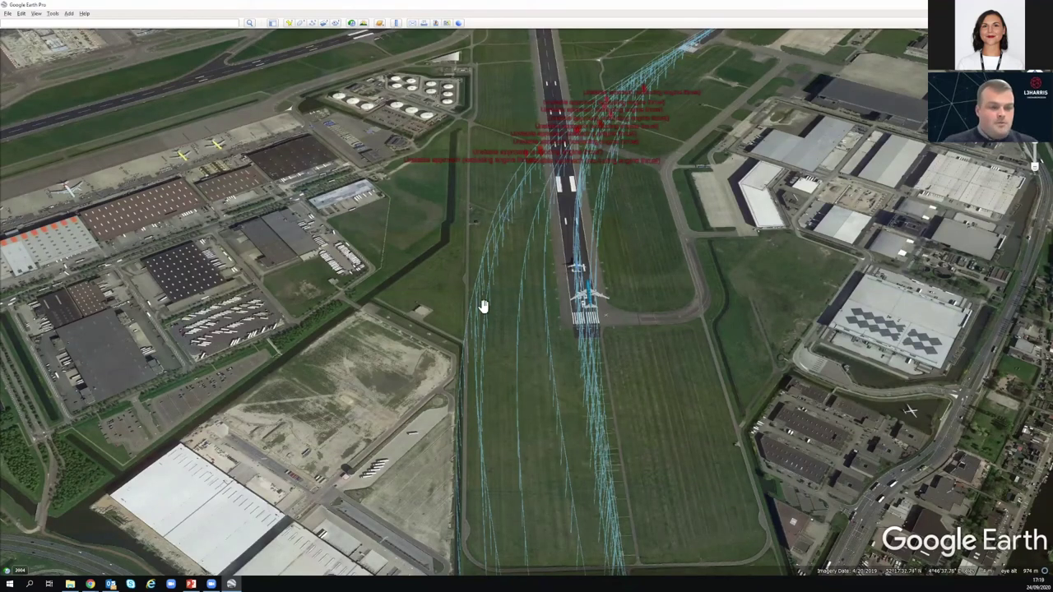
{"action": "scroll", "coordinate": [517, 347], "scroll_direction": "up", "scroll_amount": 1}
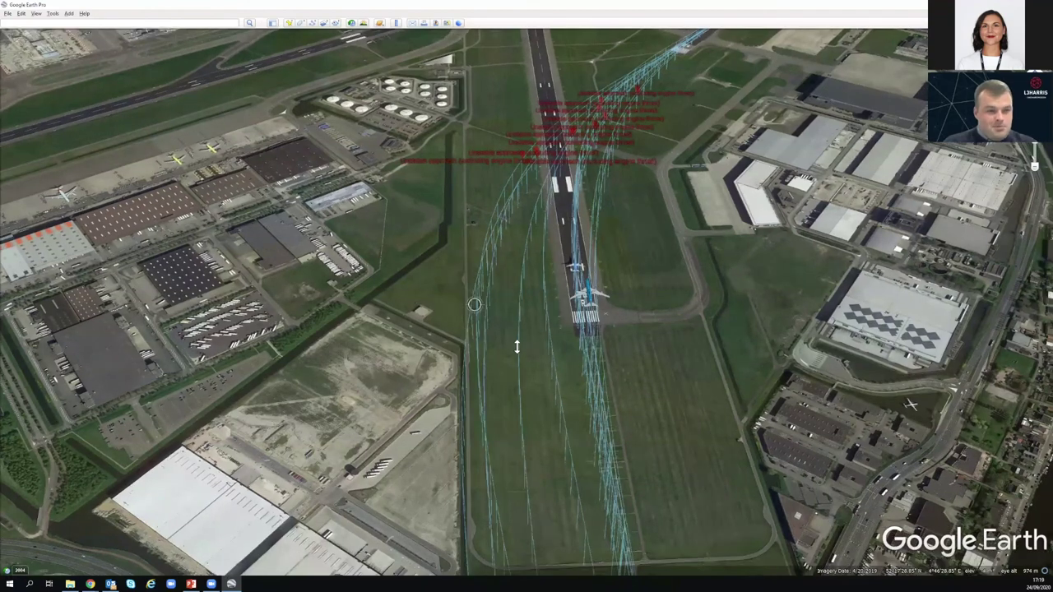
{"action": "scroll", "coordinate": [517, 347], "scroll_direction": "up", "scroll_amount": 2}
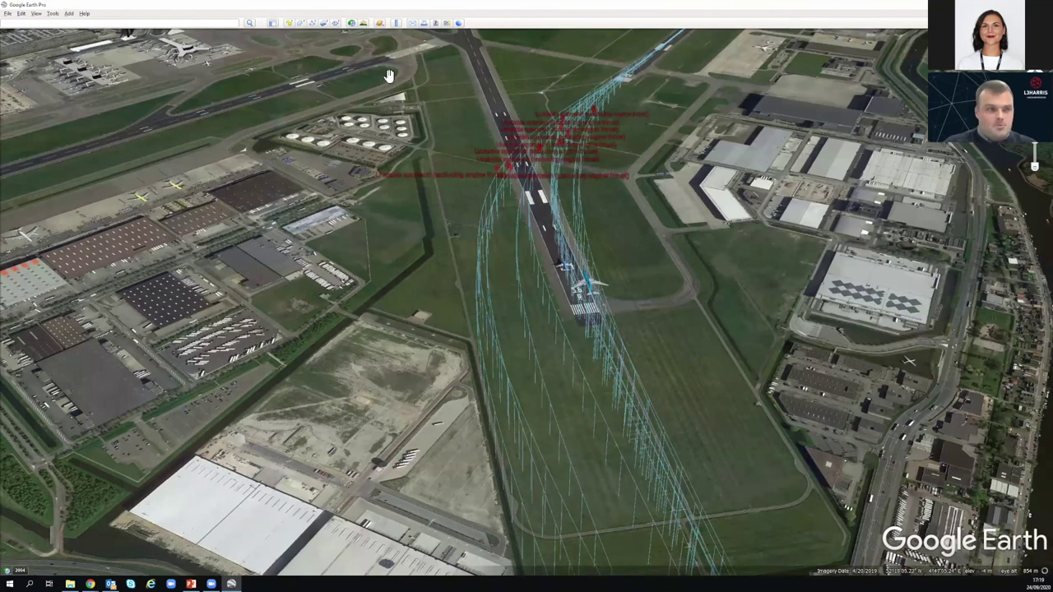
Step: Measure the ground distance in metres from the outermost approach track to the runway threshold with the Ruler
{"action": "left_click", "coordinate": [397, 23]}
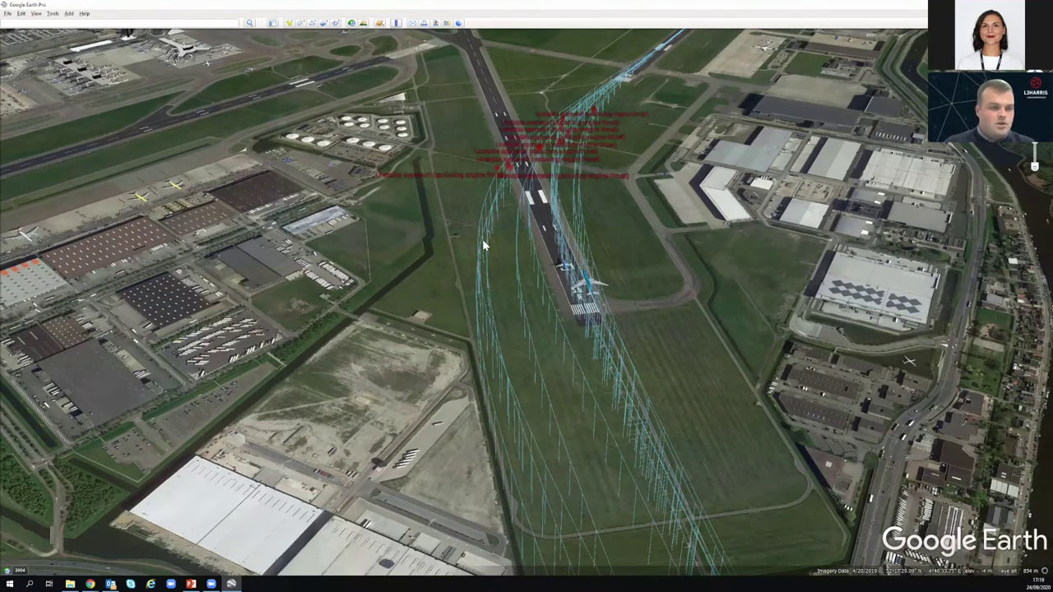
{"action": "left_click", "coordinate": [580, 286]}
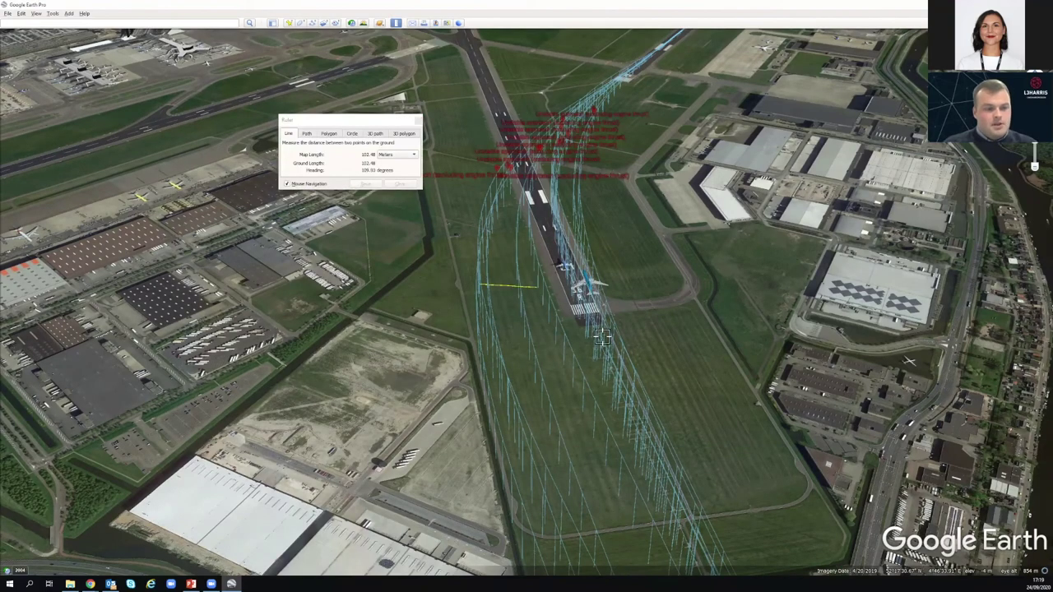
{"action": "left_click_drag", "start_coordinate": [556, 331], "coordinate": [547, 266]}
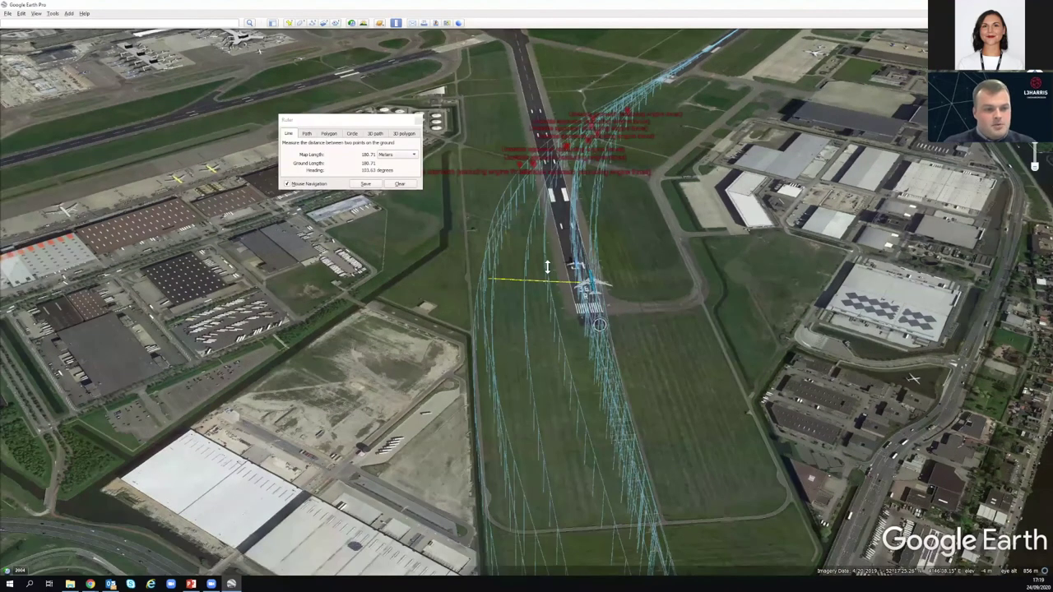
Step: From a straight-down view, measure the distance between the runway-aligned tracks and the outermost track just before the threshold
{"action": "key", "text": "u"}
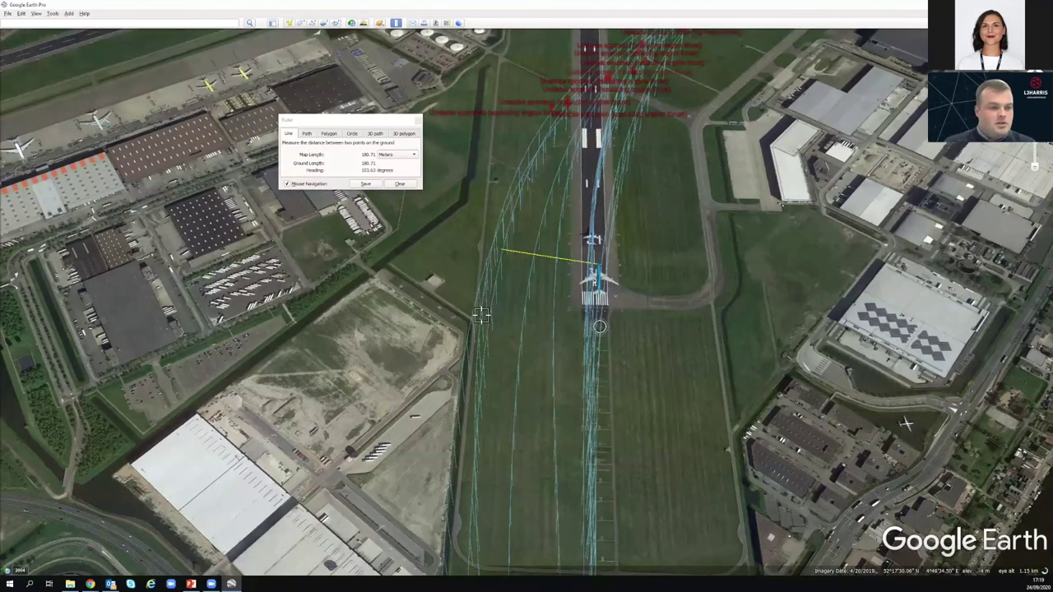
{"action": "left_click", "coordinate": [593, 338]}
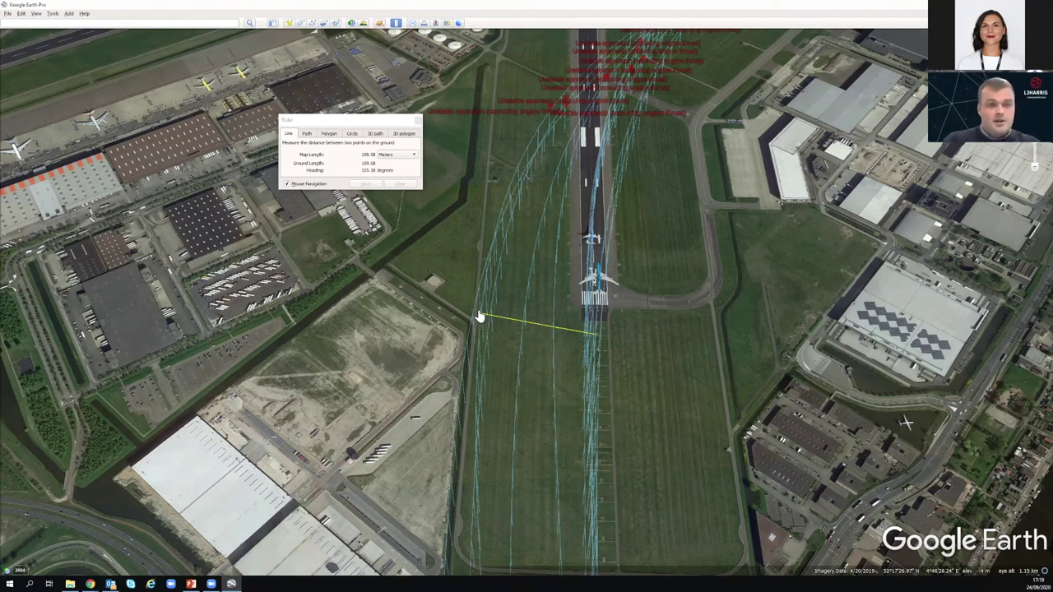
{"action": "left_click", "coordinate": [480, 317]}
{"action": "scroll", "coordinate": [598, 287], "scroll_direction": "up", "scroll_amount": 2}
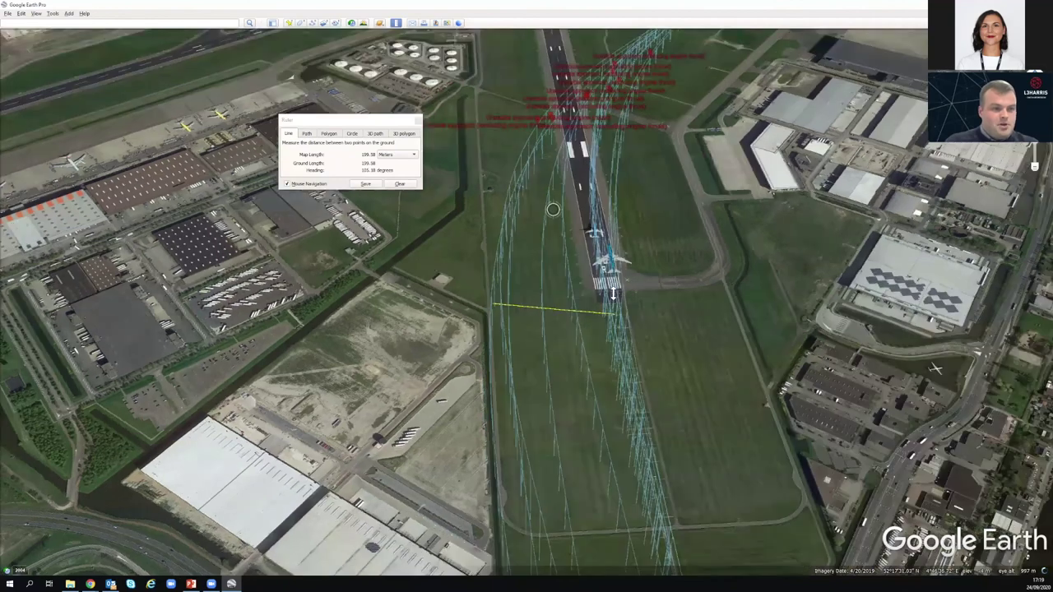
Step: Examine the approach tracks along the runway from lower oblique angles, and close Google Earth Pro to return to the KPV Report
{"action": "scroll", "coordinate": [612, 293], "scroll_direction": "up", "scroll_amount": 2}
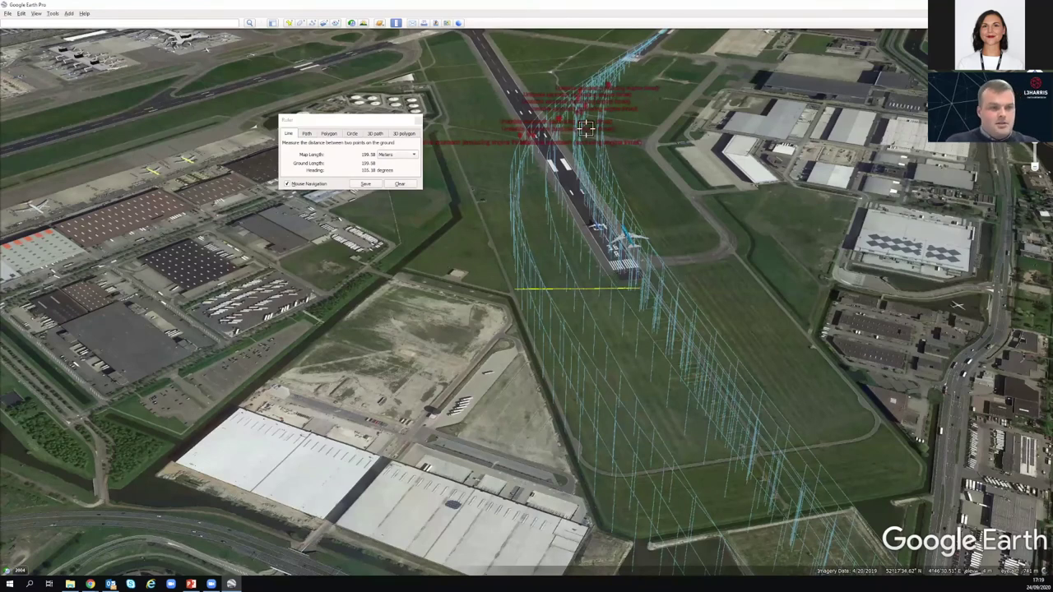
{"action": "scroll", "coordinate": [571, 188], "scroll_direction": "up", "scroll_amount": 2}
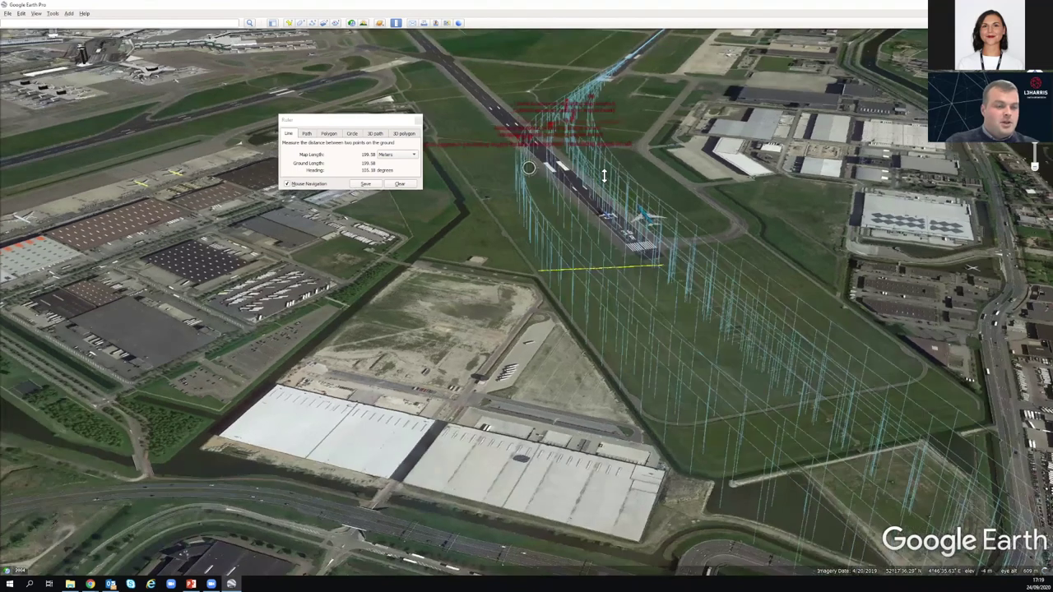
{"action": "scroll", "coordinate": [611, 178], "scroll_direction": "down", "scroll_amount": 2}
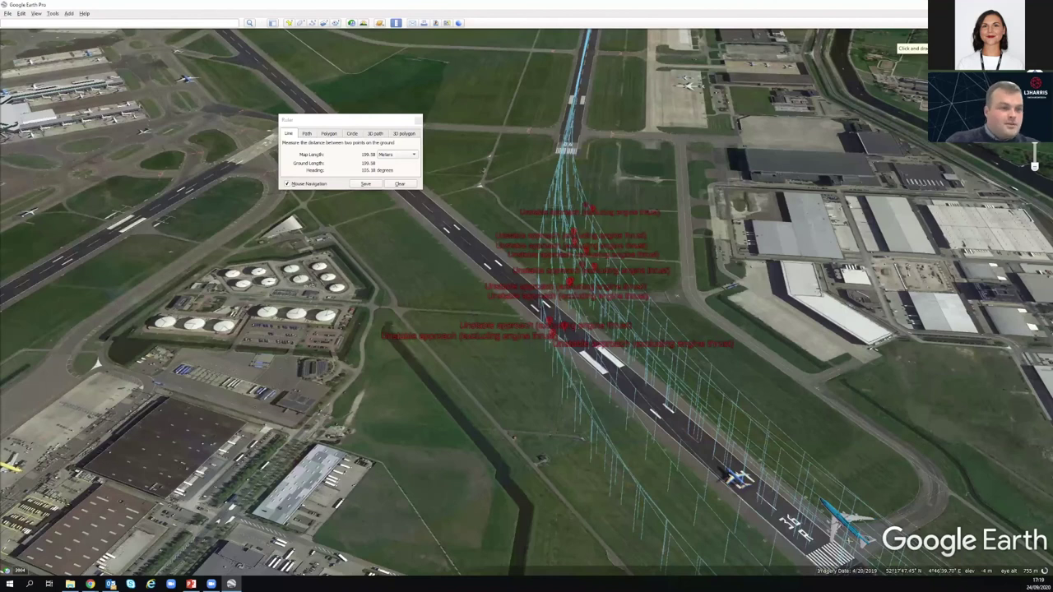
{"action": "key", "text": "alt+F4"}
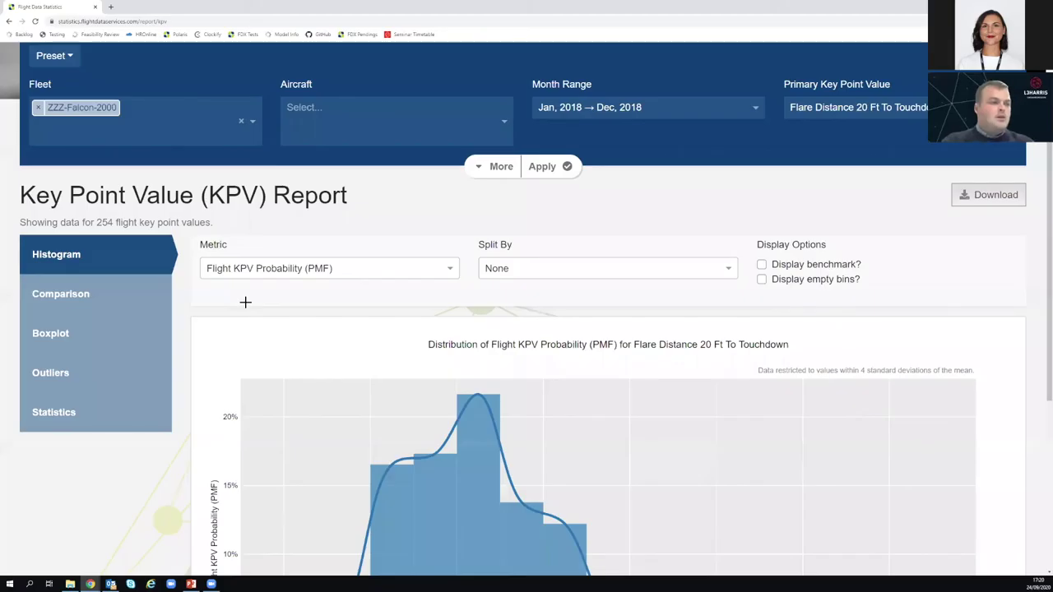
Step: Examine the Flare Distance 20 Ft To Touchdown histogram for the ZZZ-Falcon-2000 fleet and return to the report filters
{"action": "scroll", "coordinate": [167, 317], "scroll_direction": "down", "scroll_amount": 2}
{"action": "scroll", "coordinate": [169, 315], "scroll_direction": "down", "scroll_amount": 1}
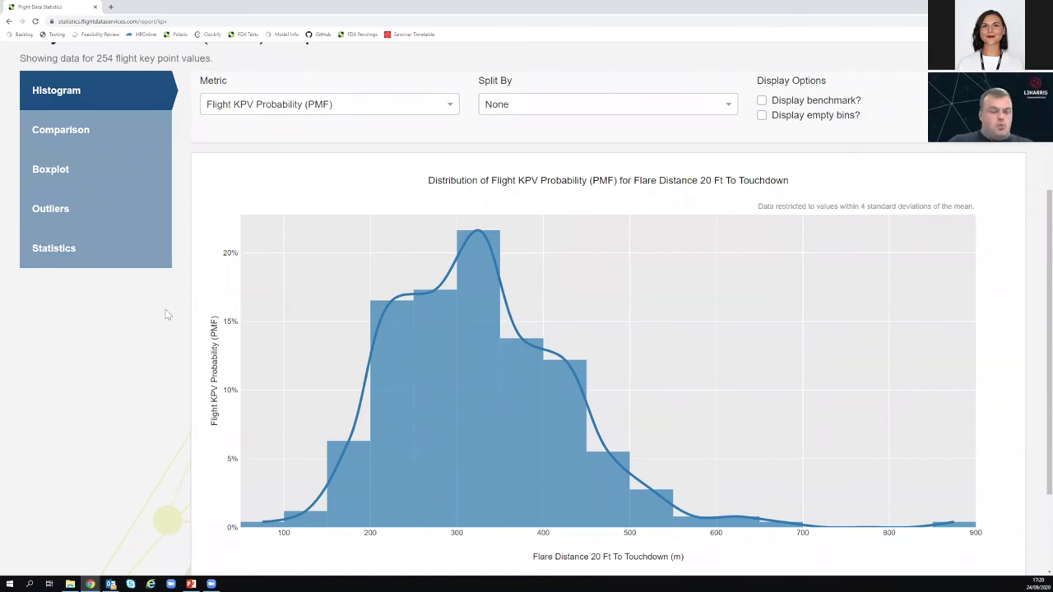
{"action": "mouse_move", "coordinate": [478, 269]}
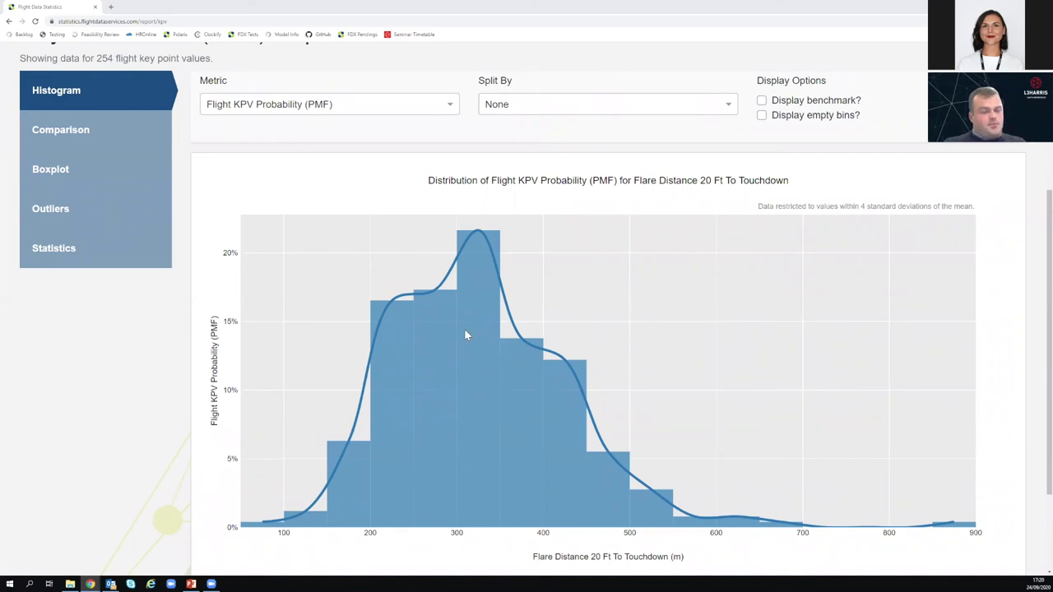
{"action": "scroll", "coordinate": [464, 329], "scroll_direction": "down", "scroll_amount": 1}
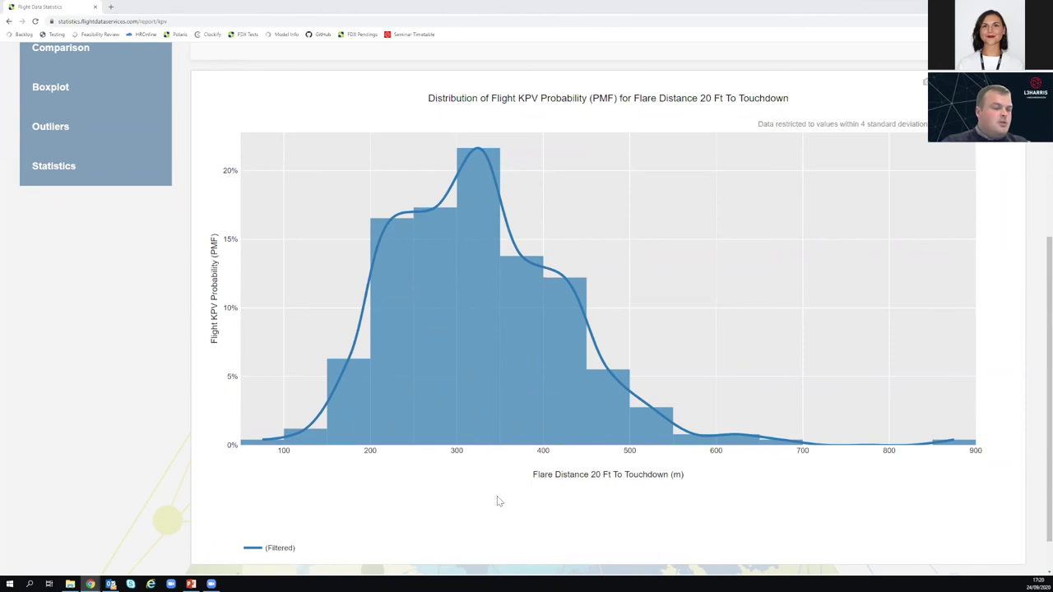
{"action": "scroll", "coordinate": [497, 496], "scroll_direction": "up", "scroll_amount": 5}
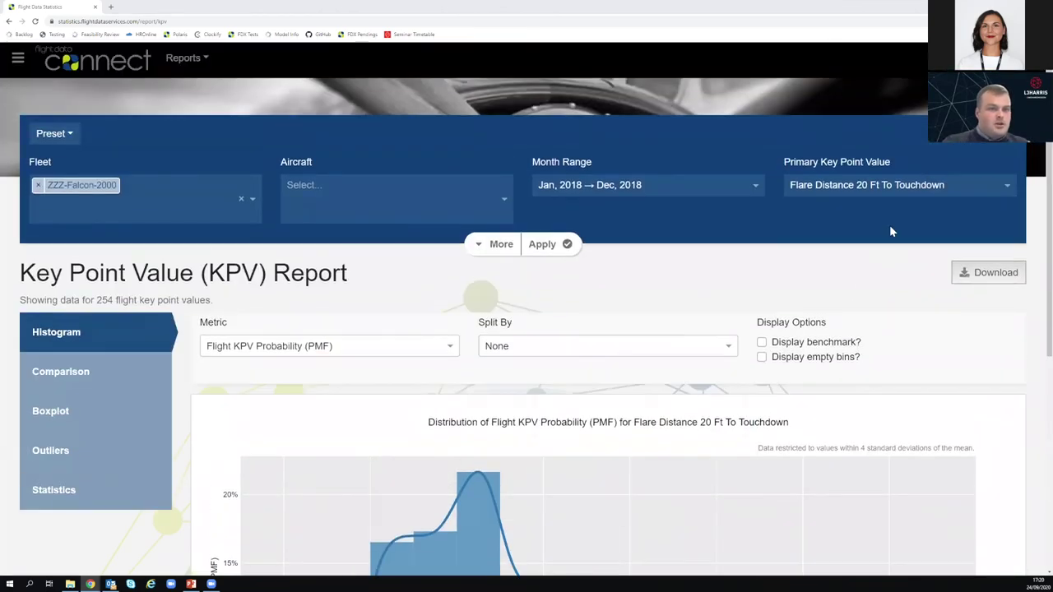
Step: Browse the available primary key point values through the flap, fuel and gear entries, keeping Flare Distance 20 Ft To Touchdown
{"action": "left_click", "coordinate": [1007, 200]}
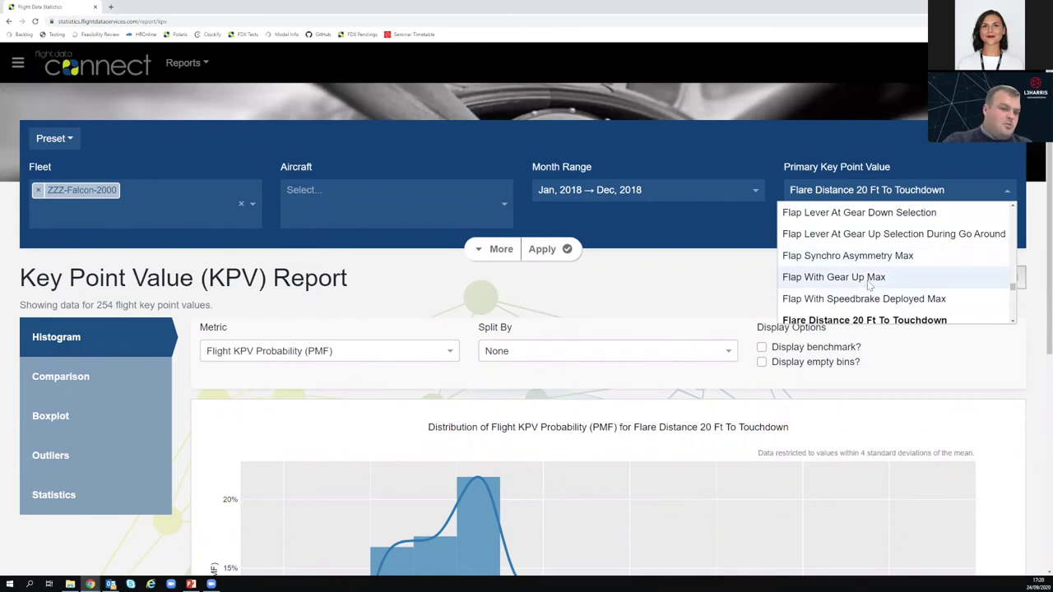
{"action": "scroll", "coordinate": [870, 284], "scroll_direction": "down", "scroll_amount": 6}
{"action": "scroll", "coordinate": [852, 269], "scroll_direction": "up", "scroll_amount": 1}
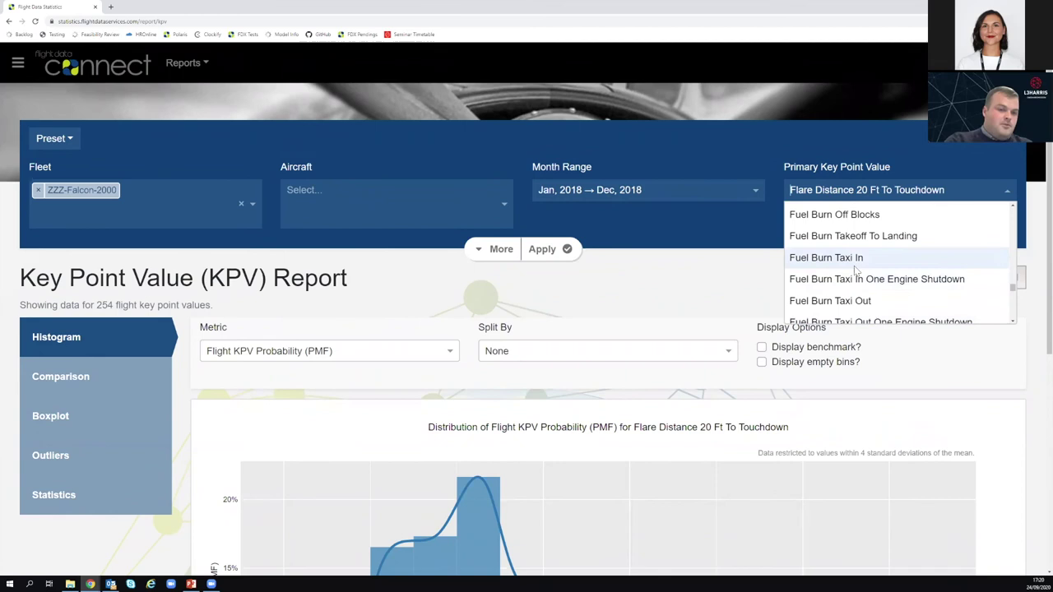
{"action": "scroll", "coordinate": [856, 269], "scroll_direction": "down", "scroll_amount": 6}
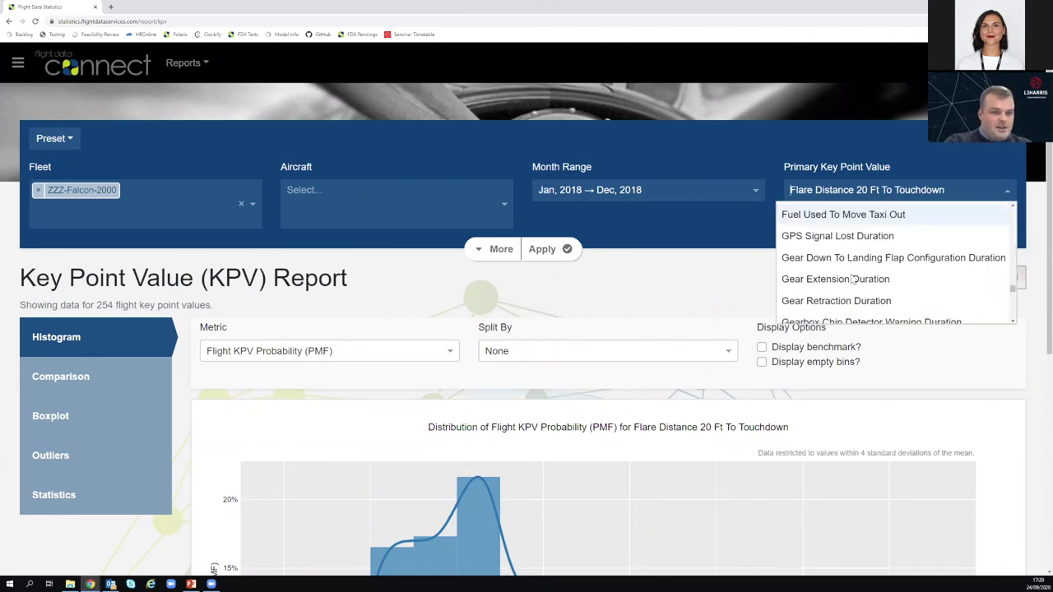
{"action": "scroll", "coordinate": [852, 279], "scroll_direction": "down", "scroll_amount": 5}
{"action": "left_click", "coordinate": [630, 291]}
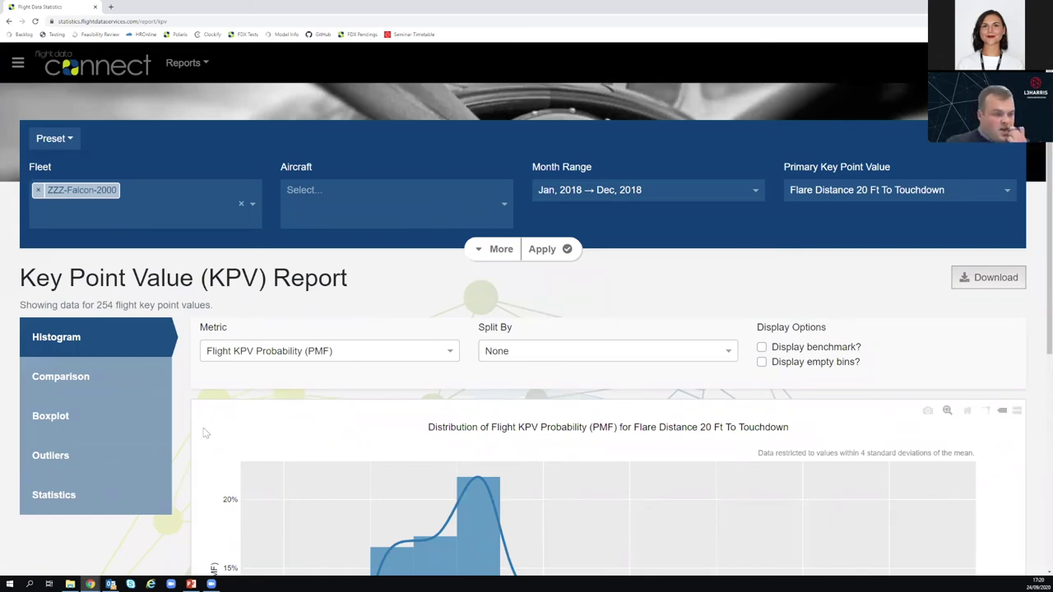
Step: Display the benchmark on the Flare Distance 20 Ft To Touchdown histogram
{"action": "scroll", "coordinate": [184, 415], "scroll_direction": "down", "scroll_amount": 1}
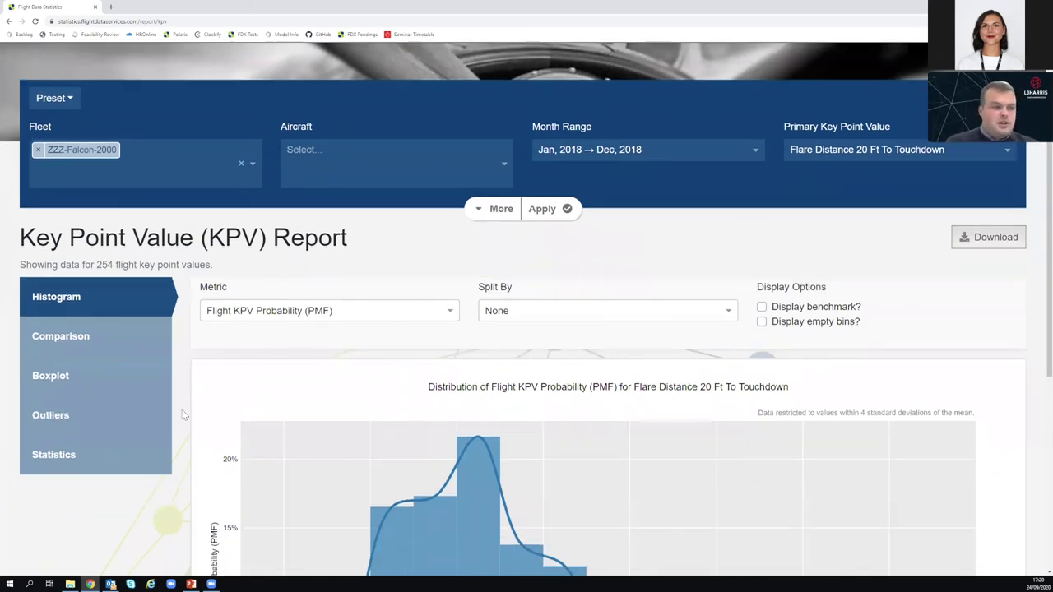
{"action": "scroll", "coordinate": [184, 415], "scroll_direction": "down", "scroll_amount": 2}
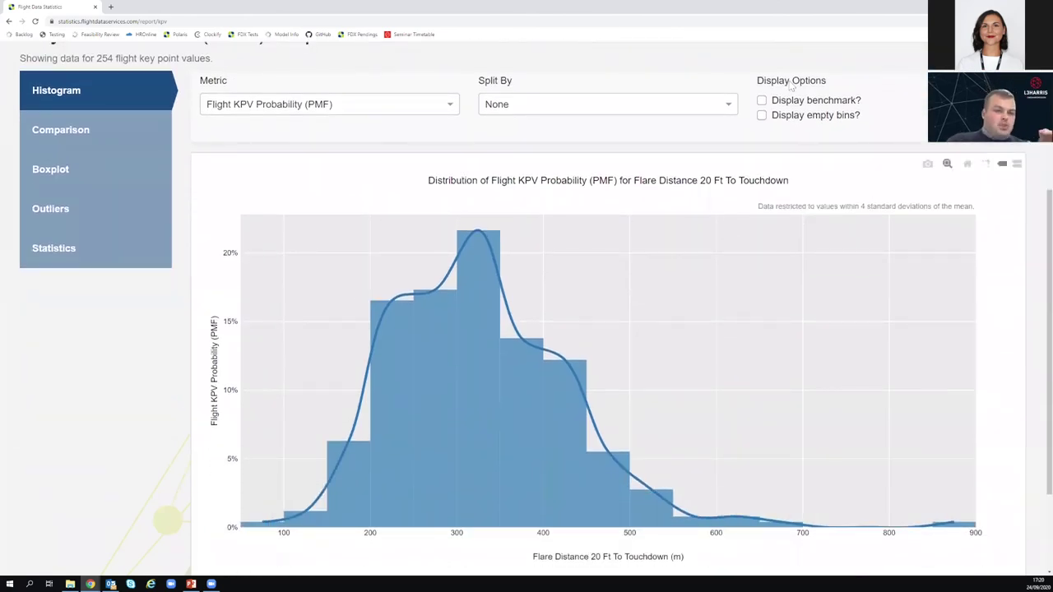
{"action": "left_click", "coordinate": [762, 101]}
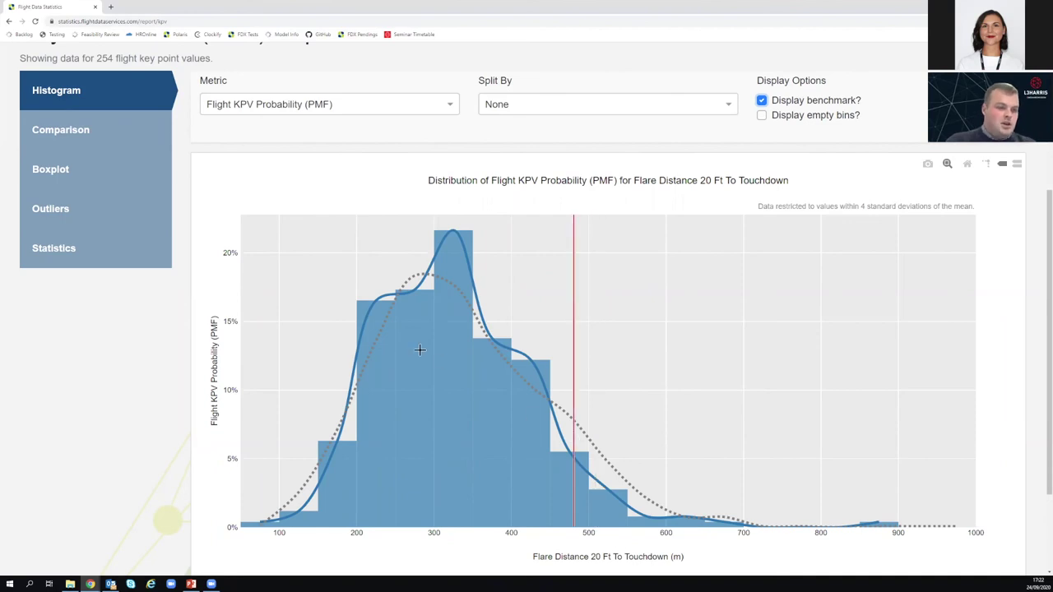
Step: Switch the KPV Report to the boxplot by month and inspect the quartile values of the individual months
{"action": "left_click", "coordinate": [59, 184]}
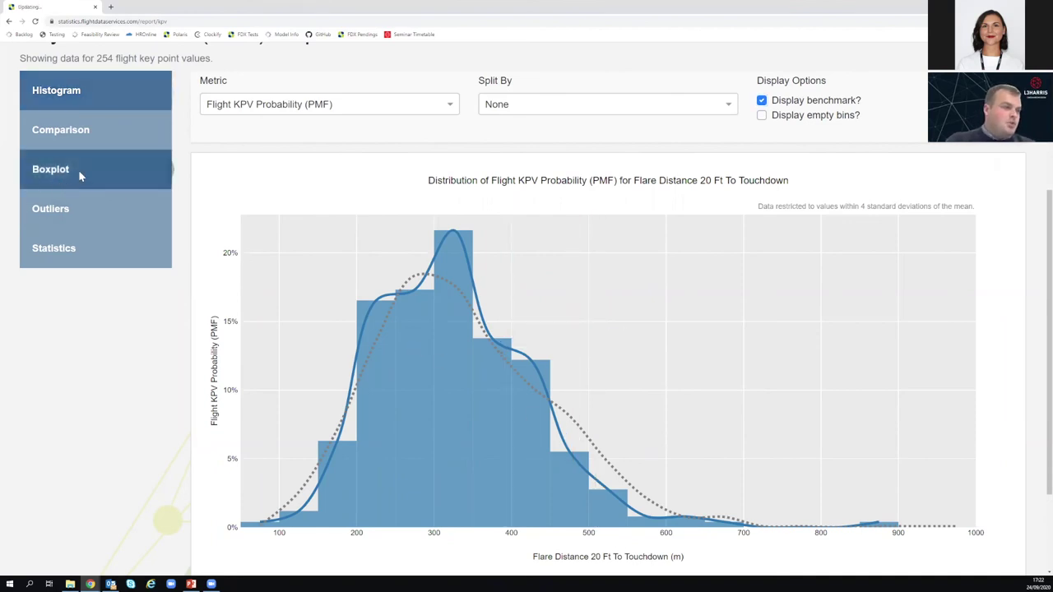
{"action": "scroll", "coordinate": [206, 362], "scroll_direction": "down", "scroll_amount": 1}
{"action": "scroll", "coordinate": [203, 352], "scroll_direction": "down", "scroll_amount": 3}
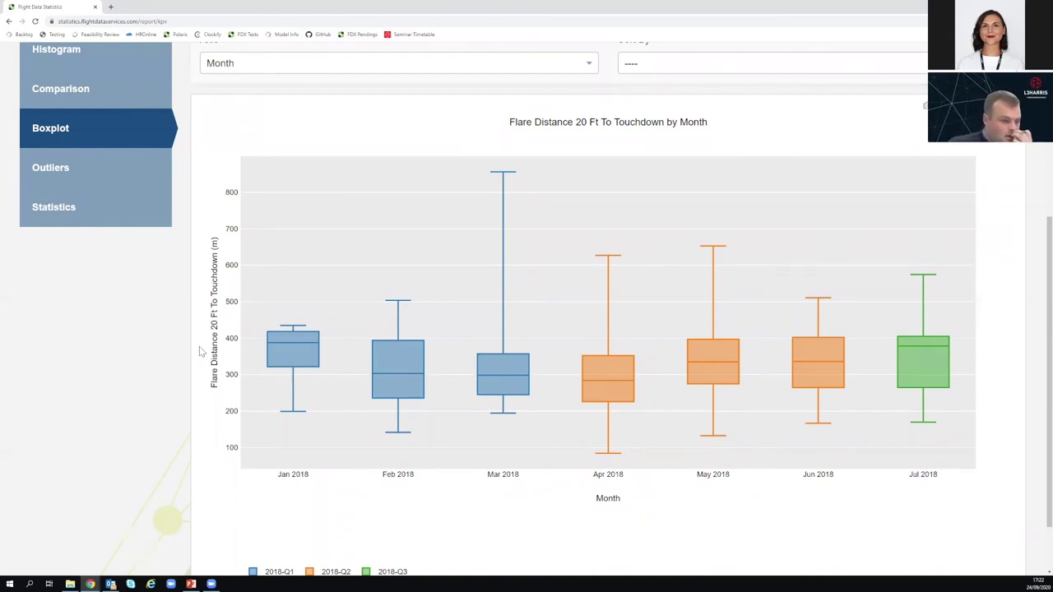
{"action": "mouse_move", "coordinate": [287, 346]}
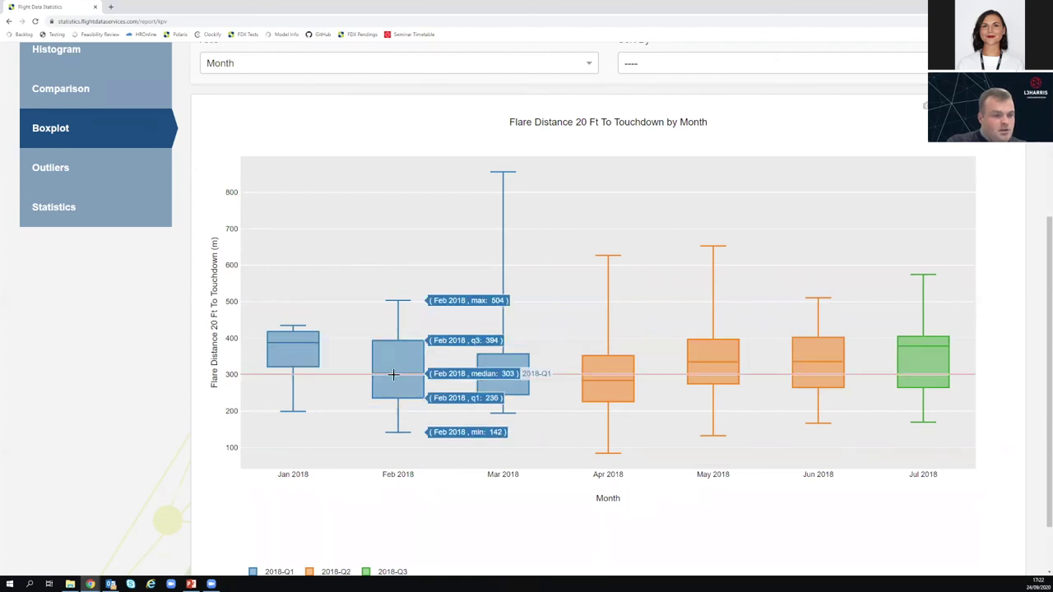
{"action": "mouse_move", "coordinate": [639, 360]}
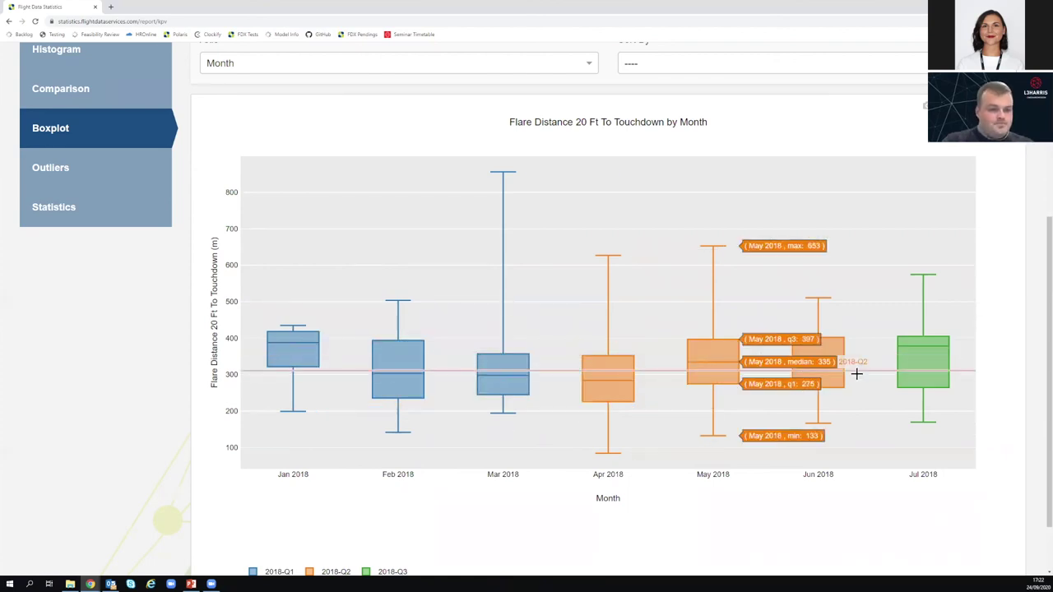
{"action": "mouse_move", "coordinate": [870, 371]}
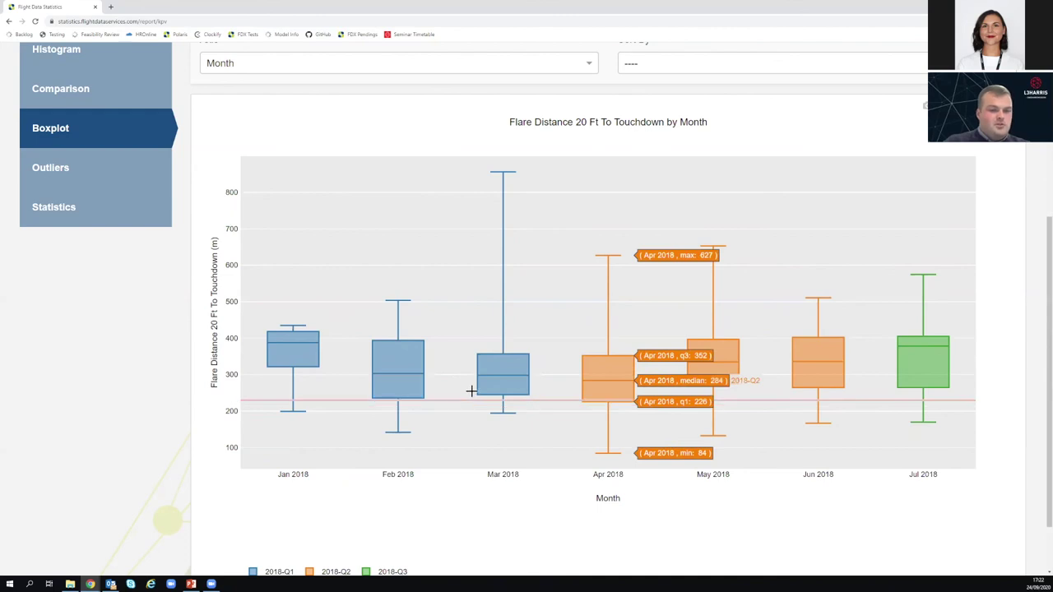
{"action": "mouse_move", "coordinate": [930, 344]}
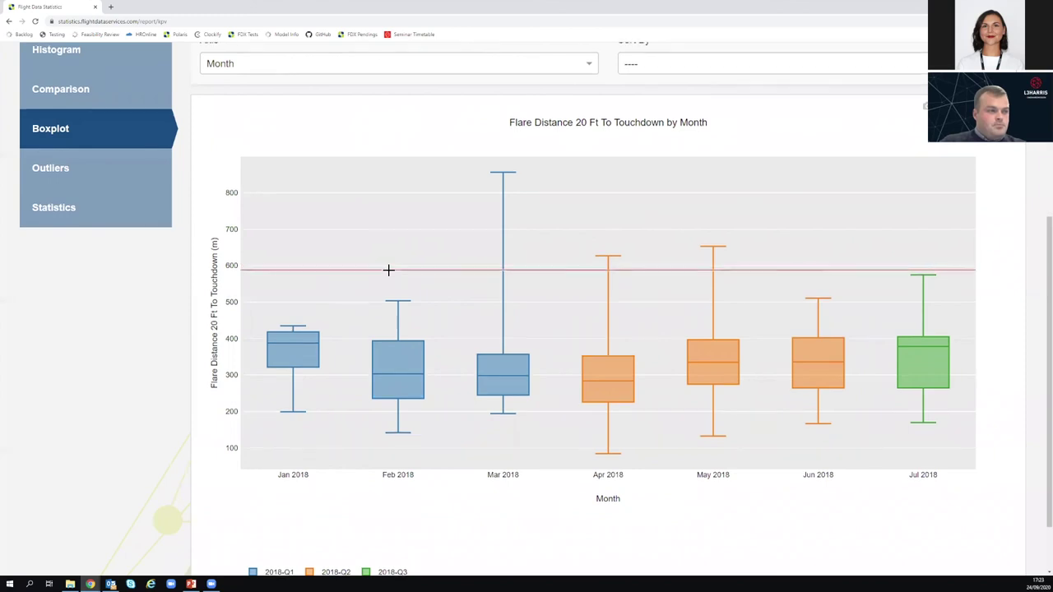
Step: Save the current KPV boxplot as a new bookmark named FLARE
{"action": "scroll", "coordinate": [389, 270], "scroll_direction": "up", "scroll_amount": 1}
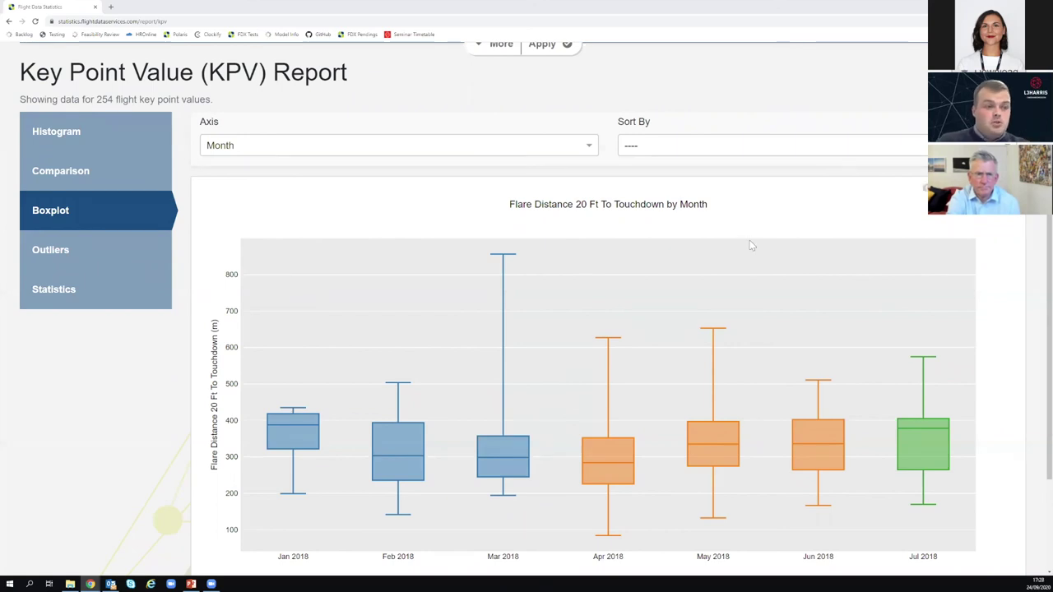
{"action": "scroll", "coordinate": [750, 245], "scroll_direction": "up", "scroll_amount": 2}
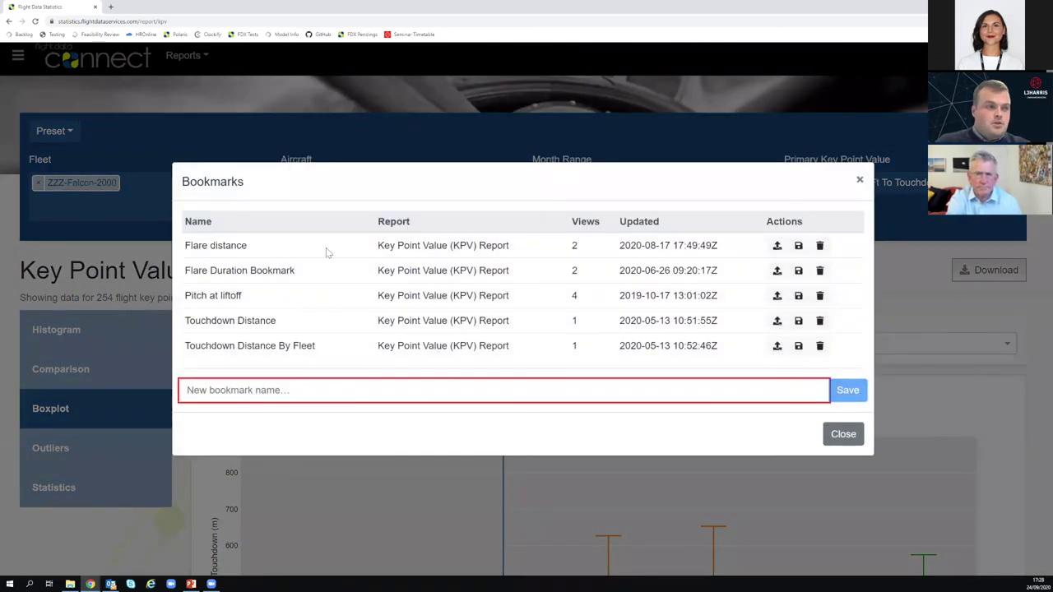
{"action": "left_click", "coordinate": [263, 388]}
{"action": "type", "text": "FLARE"}
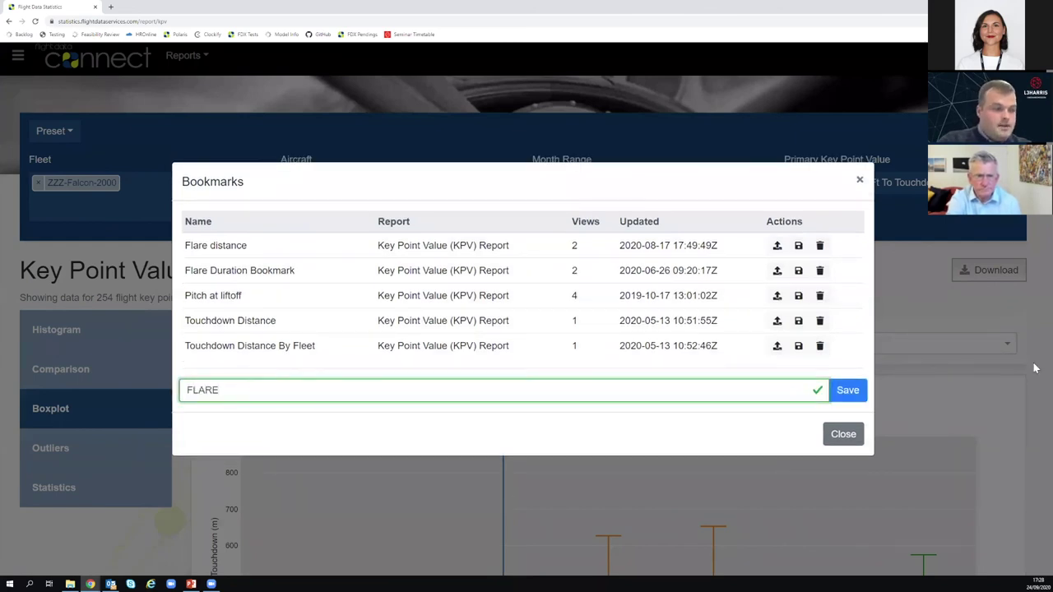
{"action": "key", "text": "Return"}
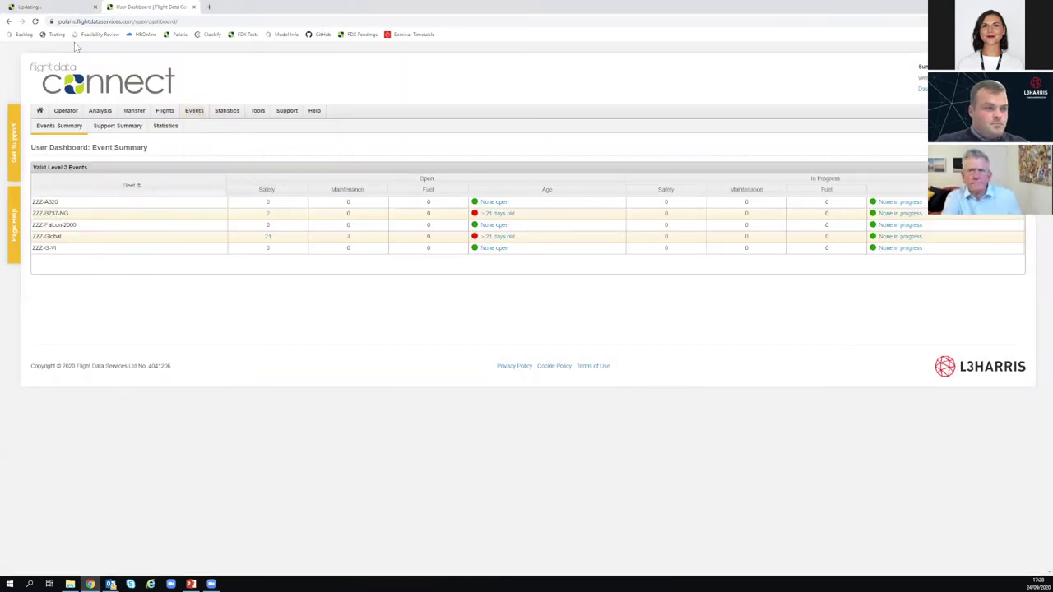
Step: Add the FLARE bookmark chart to the user dashboard's Statistics page and enlarge it to span the chart area
{"action": "left_click", "coordinate": [235, 115]}
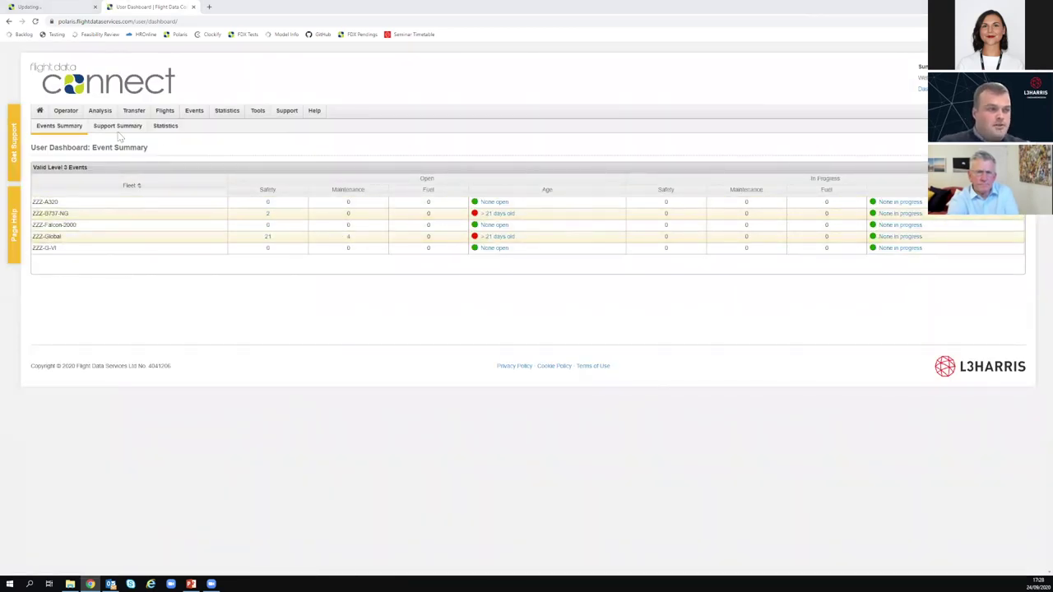
{"action": "left_click", "coordinate": [165, 130]}
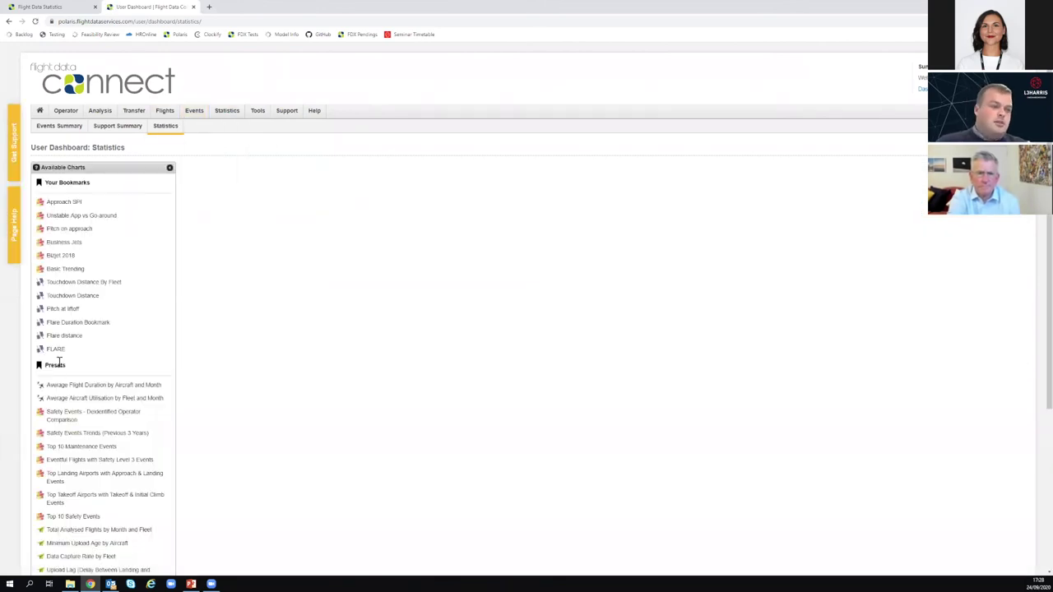
{"action": "left_click", "coordinate": [55, 349]}
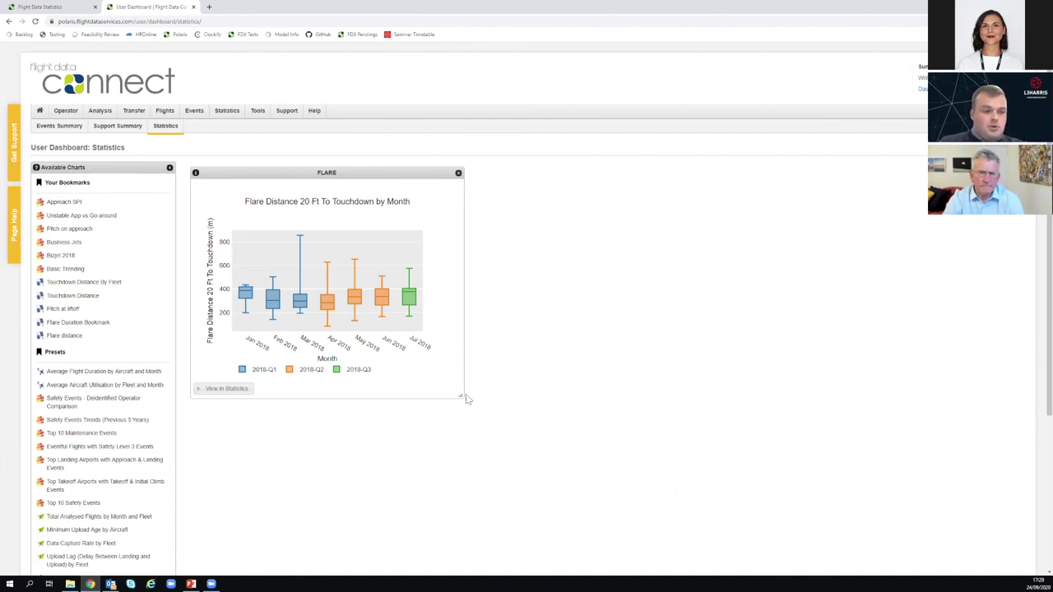
{"action": "left_click_drag", "start_coordinate": [461, 395], "coordinate": [928, 524]}
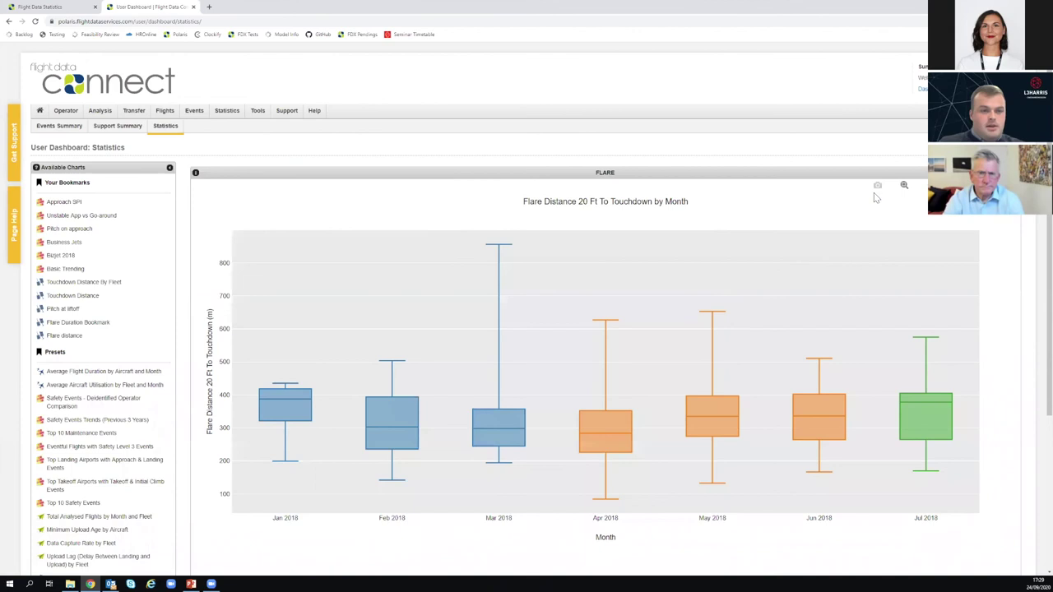
Step: Download the FLARE chart as a PNG image and dismiss the download notice
{"action": "left_click", "coordinate": [877, 187]}
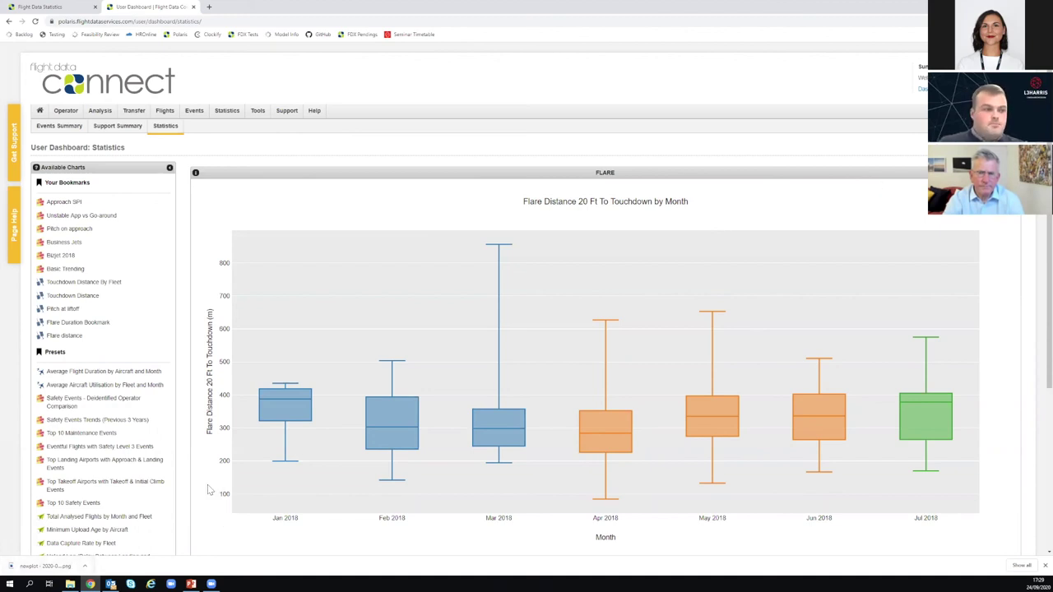
{"action": "scroll", "coordinate": [212, 490], "scroll_direction": "down", "scroll_amount": 1}
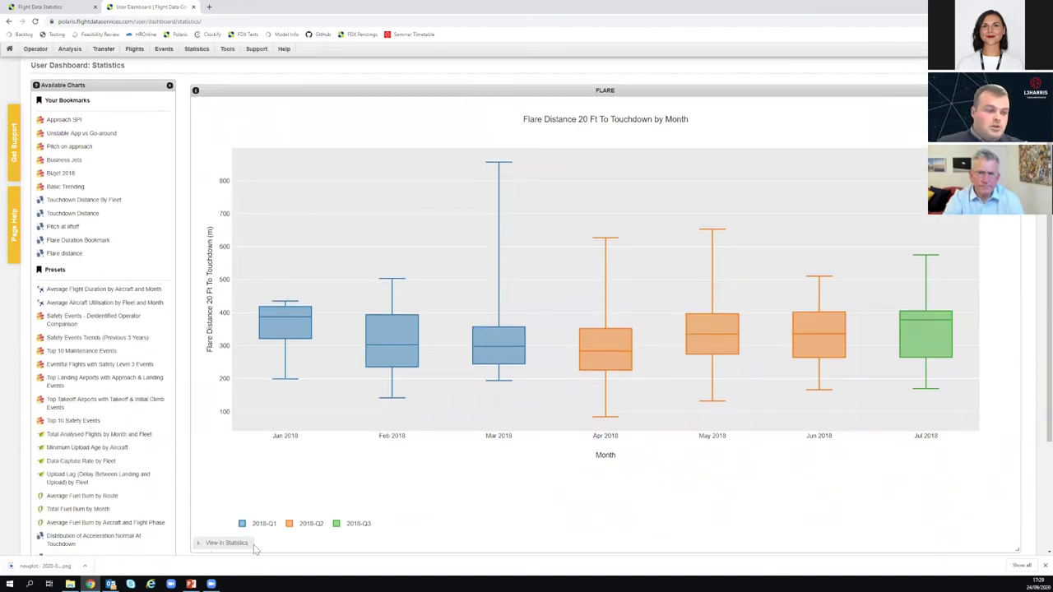
{"action": "left_click", "coordinate": [1045, 565]}
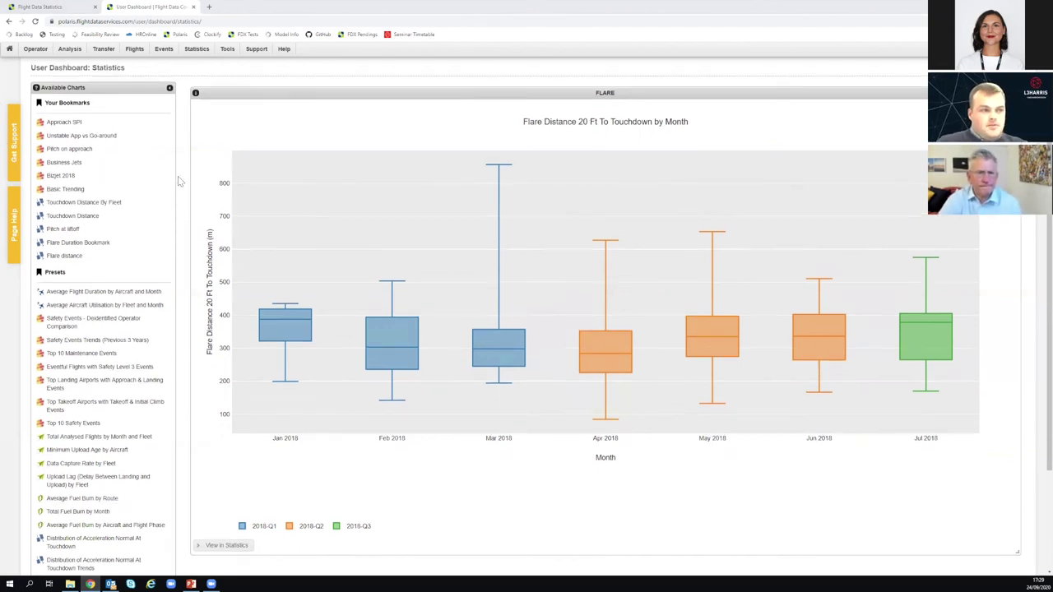
{"action": "scroll", "coordinate": [192, 173], "scroll_direction": "up", "scroll_amount": 2}
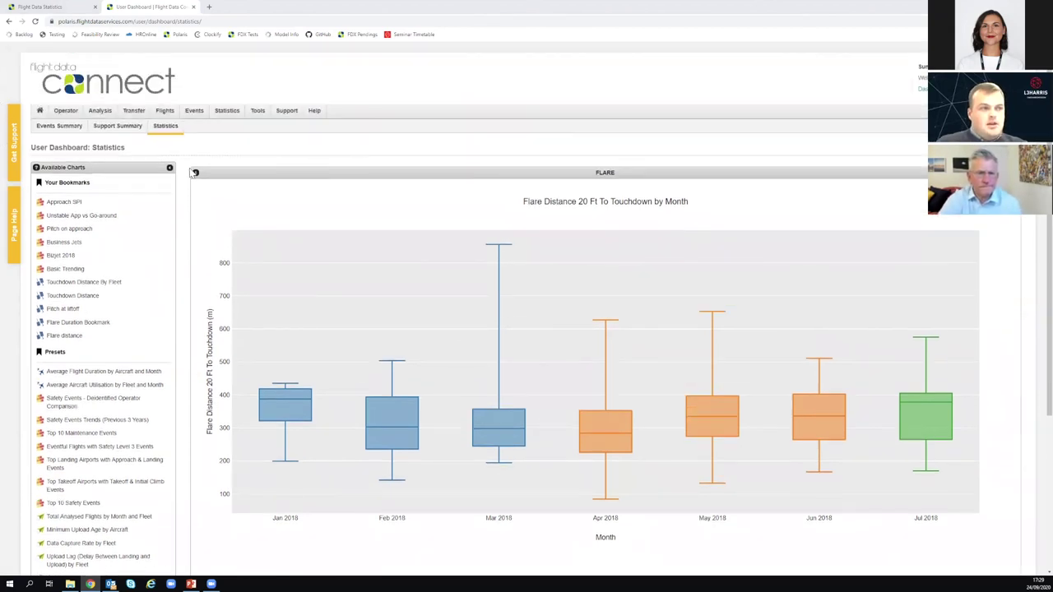
Step: From the open events search, inspect the details of the Munich to Berlin flight's Derotation slow event, and return to the KPV Report
{"action": "left_click", "coordinate": [195, 110]}
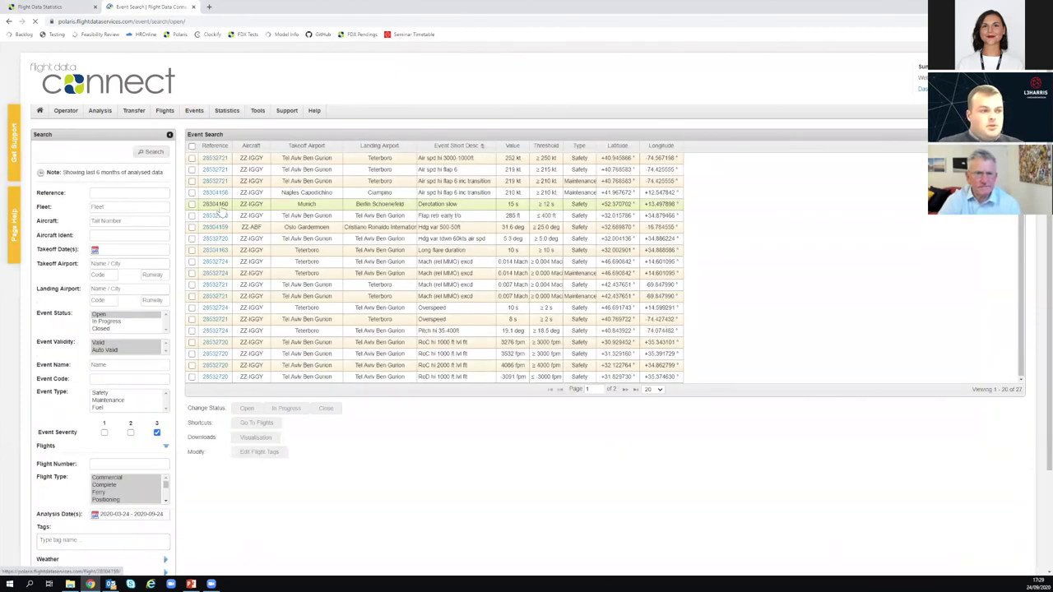
{"action": "left_click", "coordinate": [215, 203]}
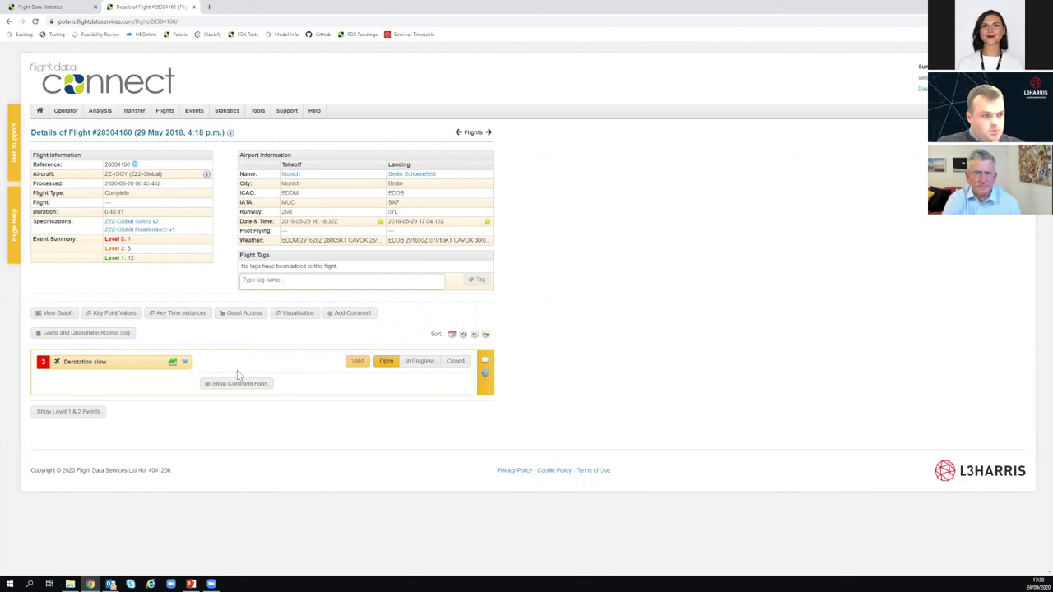
{"action": "left_click", "coordinate": [184, 362]}
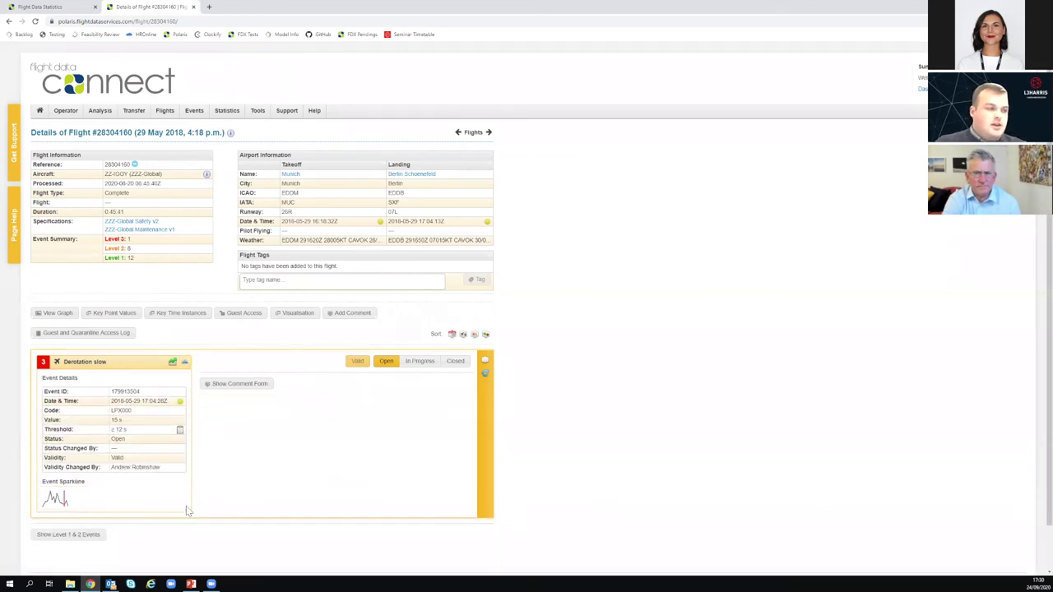
{"action": "scroll", "coordinate": [133, 377], "scroll_direction": "down", "scroll_amount": 1}
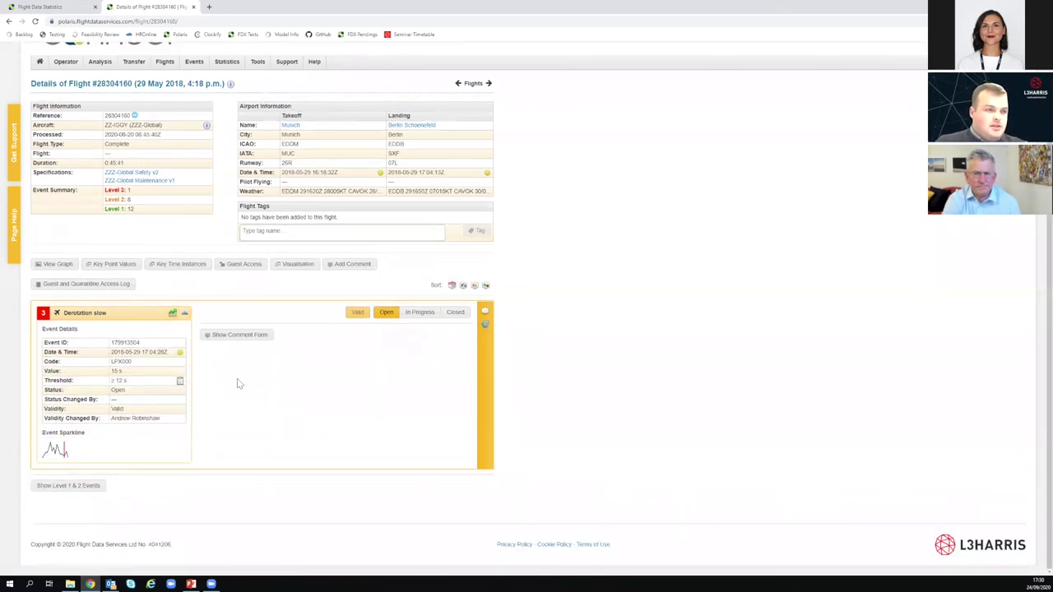
{"action": "left_click", "coordinate": [39, 7]}
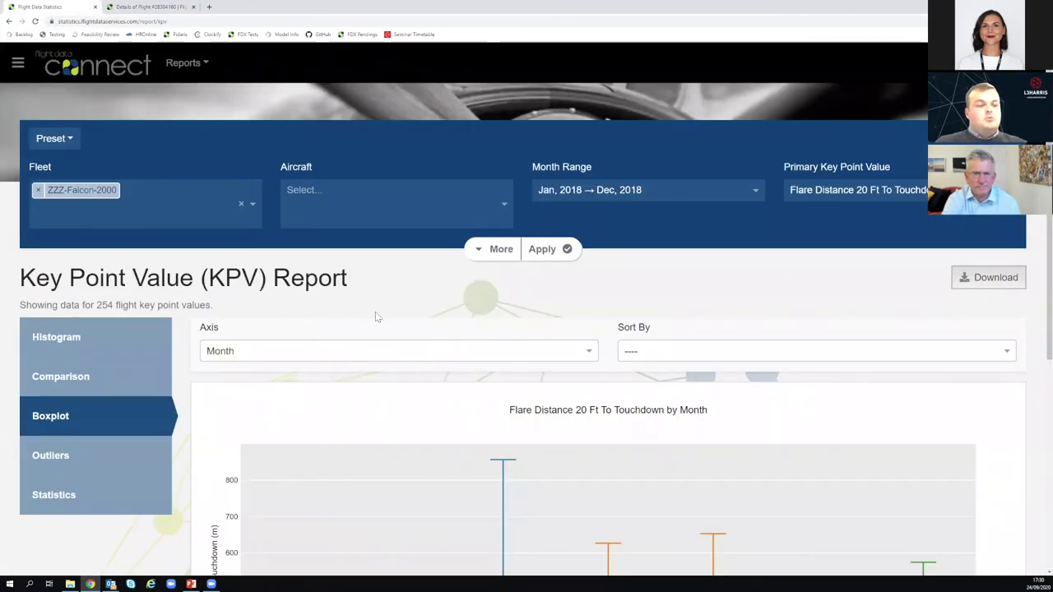